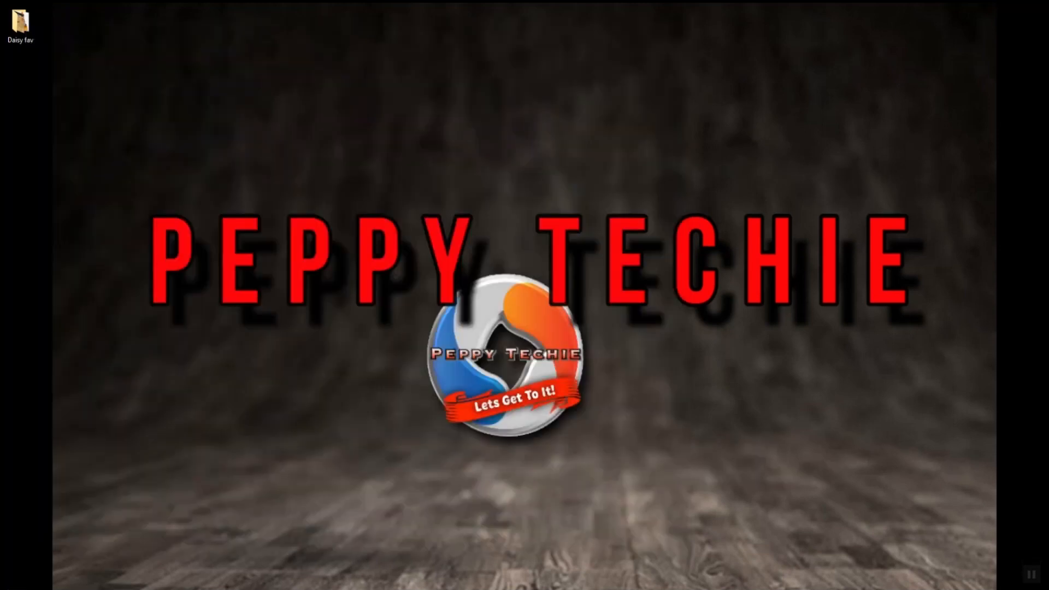
- Launch HD Movie Maker - PRO and create a new movie project
{"action": "key", "text": "super"}
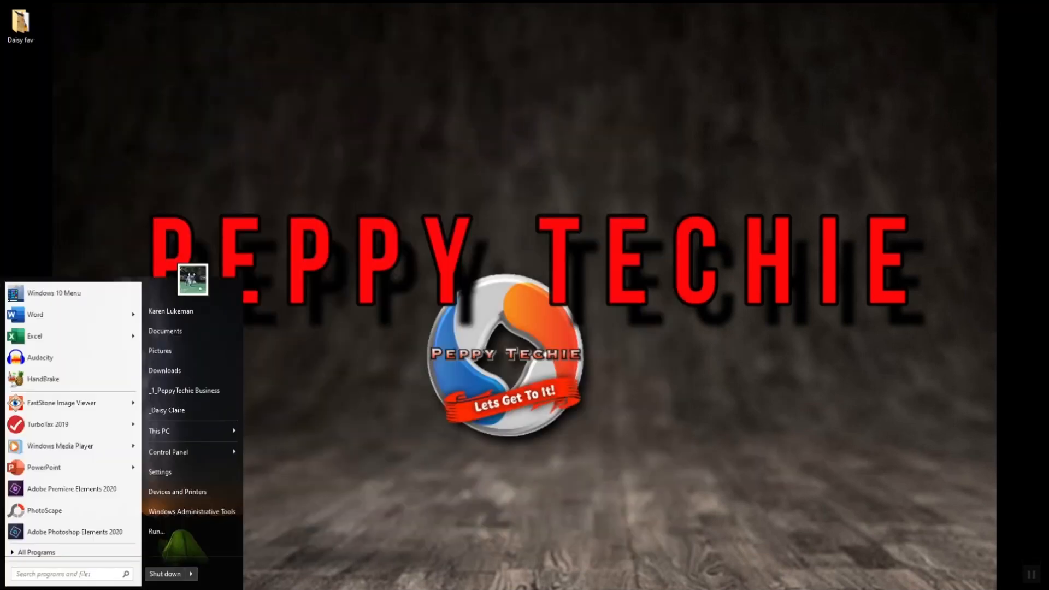
{"action": "left_click", "coordinate": [67, 294]}
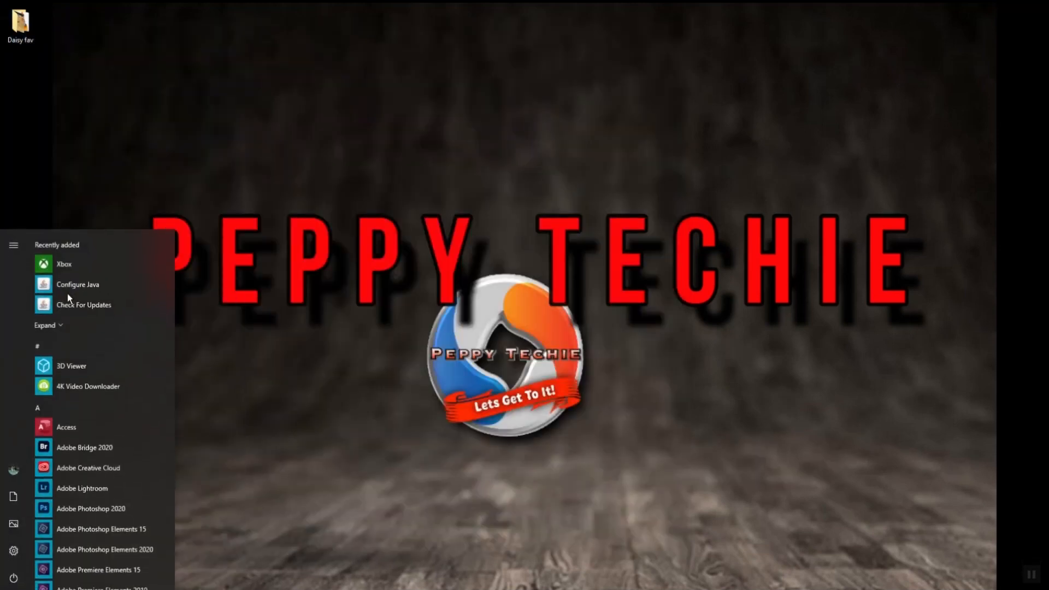
{"action": "type", "text": "hd"}
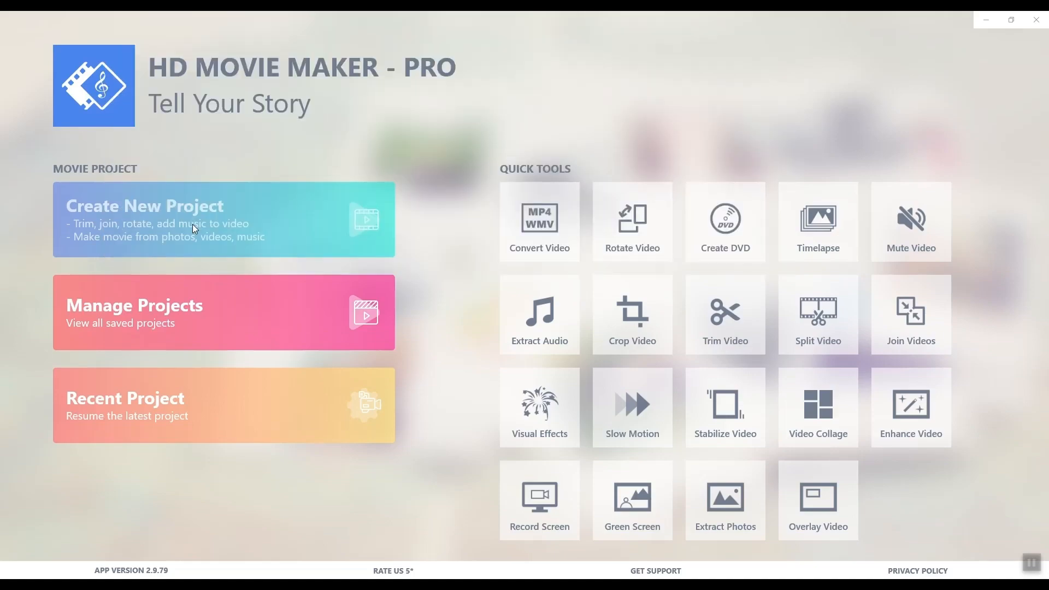
{"action": "left_click", "coordinate": [194, 229]}
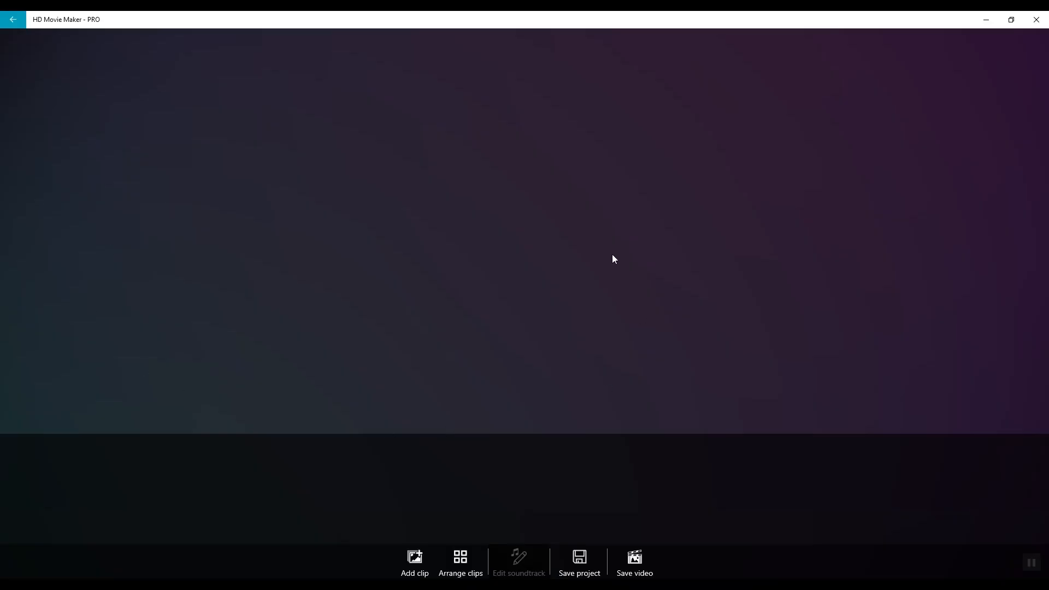
- Add the chosen dog photos and videos from the Daisy 4 Video folder, including 001.jpg, 002.jpg and 003.jpg, at the beginning of the project
{"action": "left_click", "coordinate": [416, 560]}
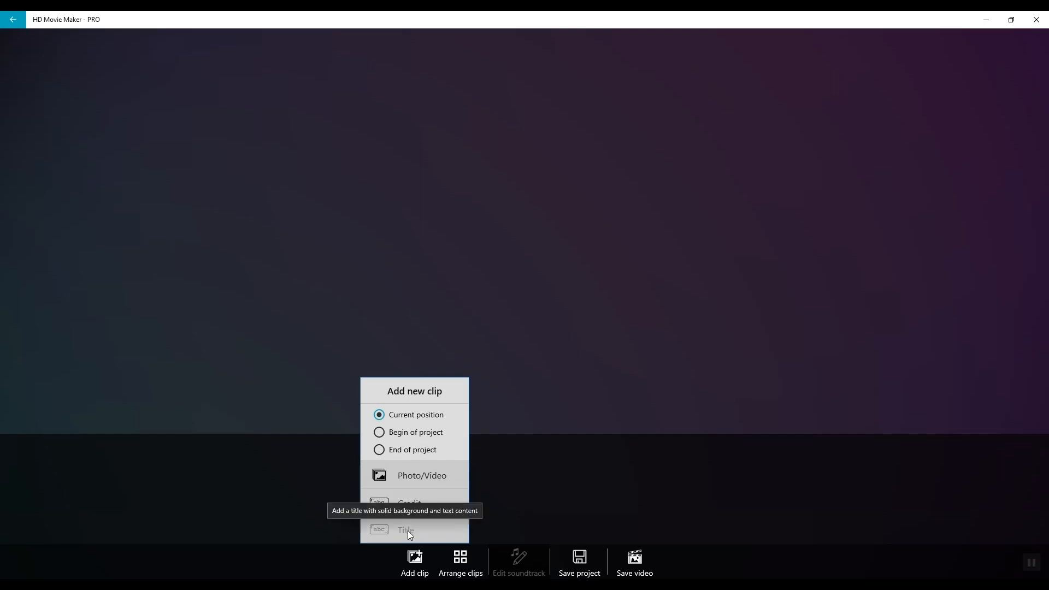
{"action": "left_click", "coordinate": [377, 433]}
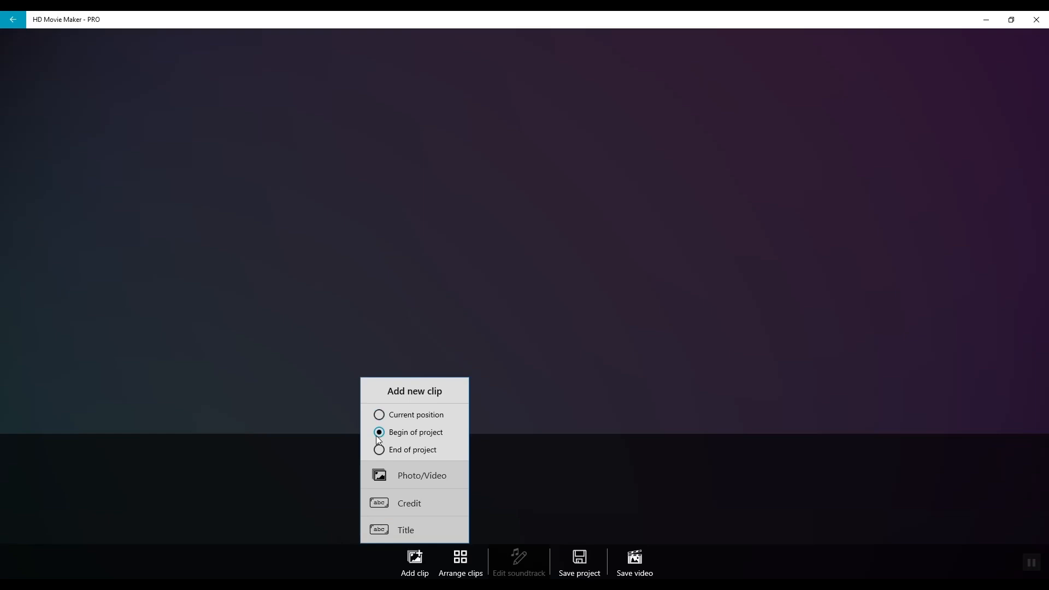
{"action": "left_click", "coordinate": [432, 480]}
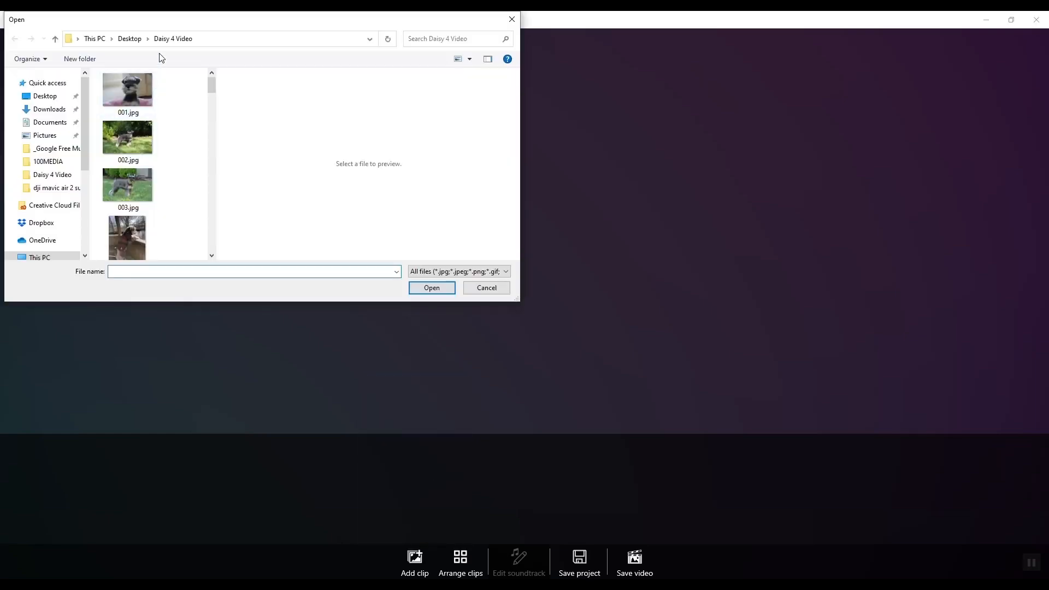
{"action": "left_click_drag", "start_coordinate": [217, 126], "coordinate": [479, 131]}
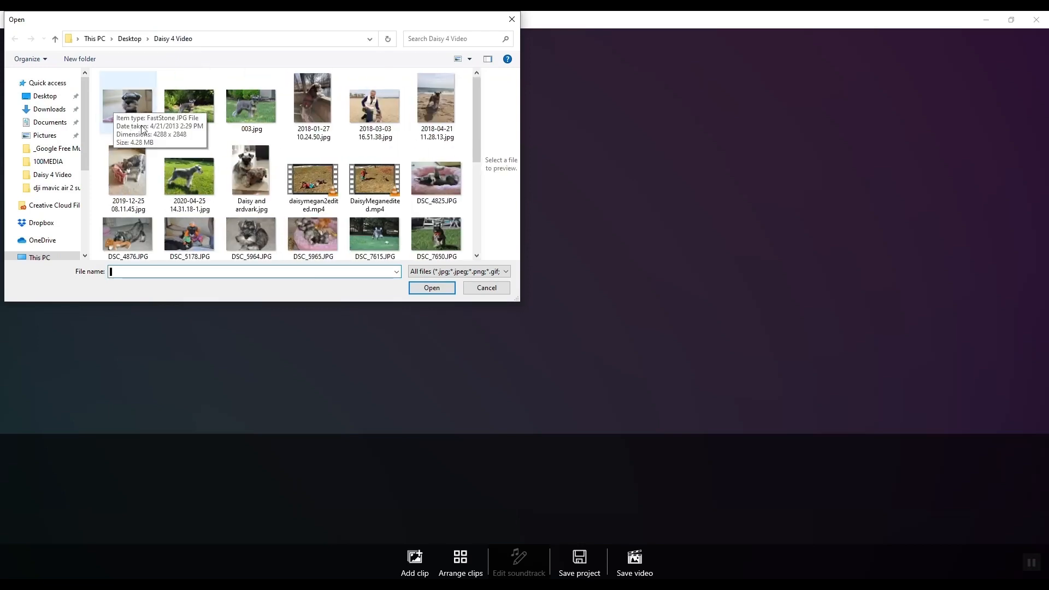
{"action": "left_click", "coordinate": [127, 107]}
{"action": "left_click", "coordinate": [189, 106], "text": "ctrl"}
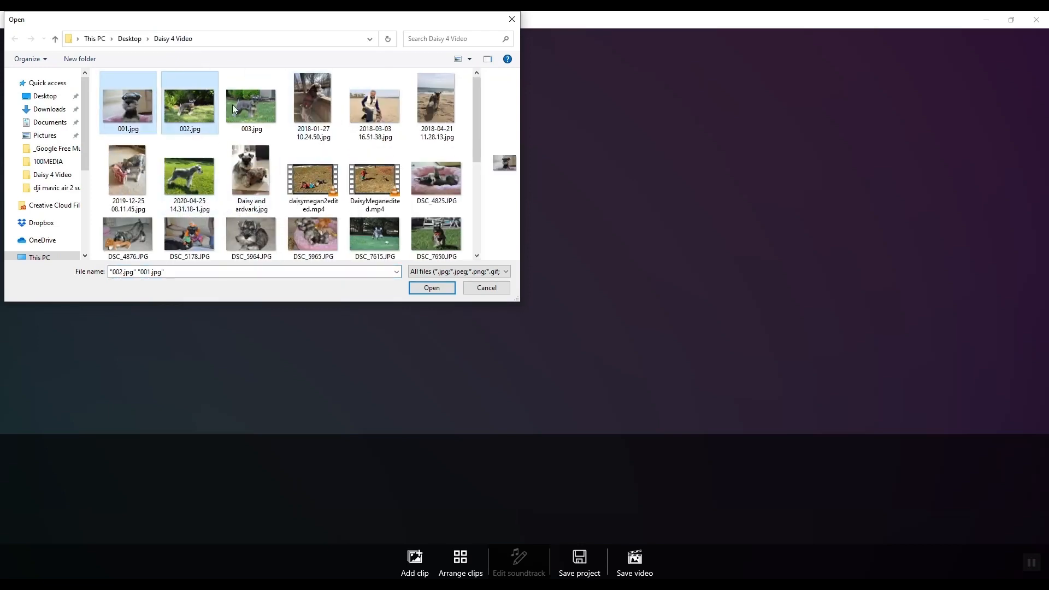
{"action": "left_click", "coordinate": [251, 108], "text": "ctrl"}
{"action": "left_click", "coordinate": [440, 109], "text": "ctrl"}
{"action": "left_click", "coordinate": [449, 196], "text": "ctrl"}
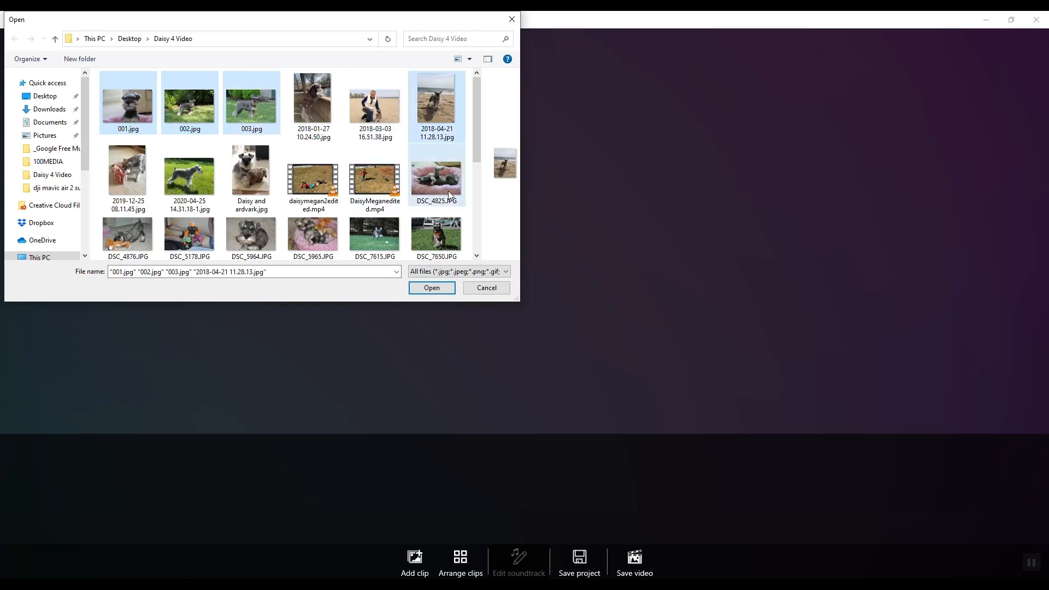
{"action": "left_click", "coordinate": [448, 288]}
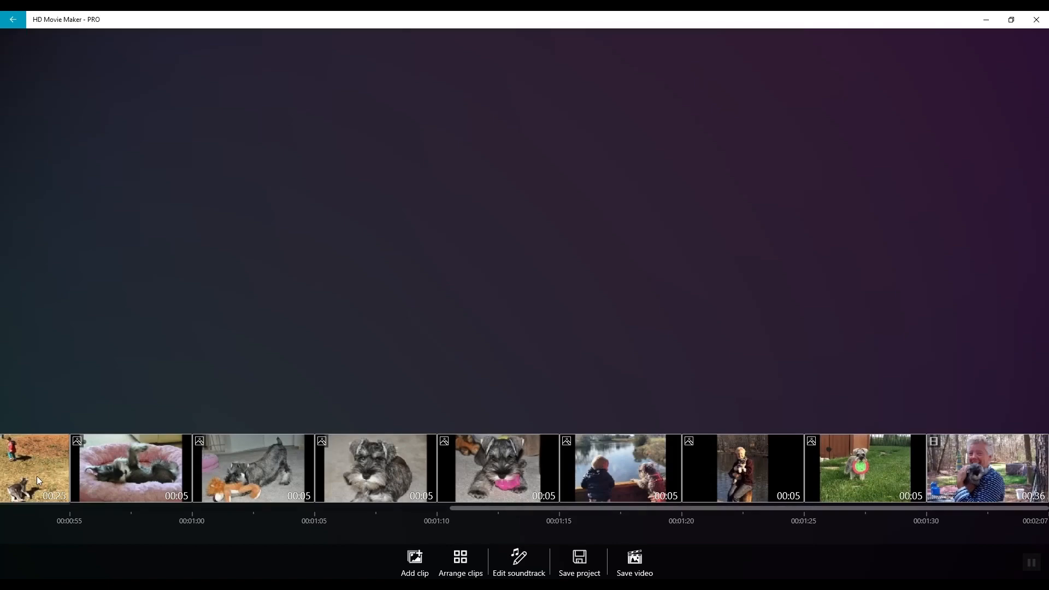
- Move the last timeline clip, the video of the woman holding the puppy, to the start of the timeline
{"action": "left_click_drag", "start_coordinate": [468, 508], "coordinate": [16, 510]}
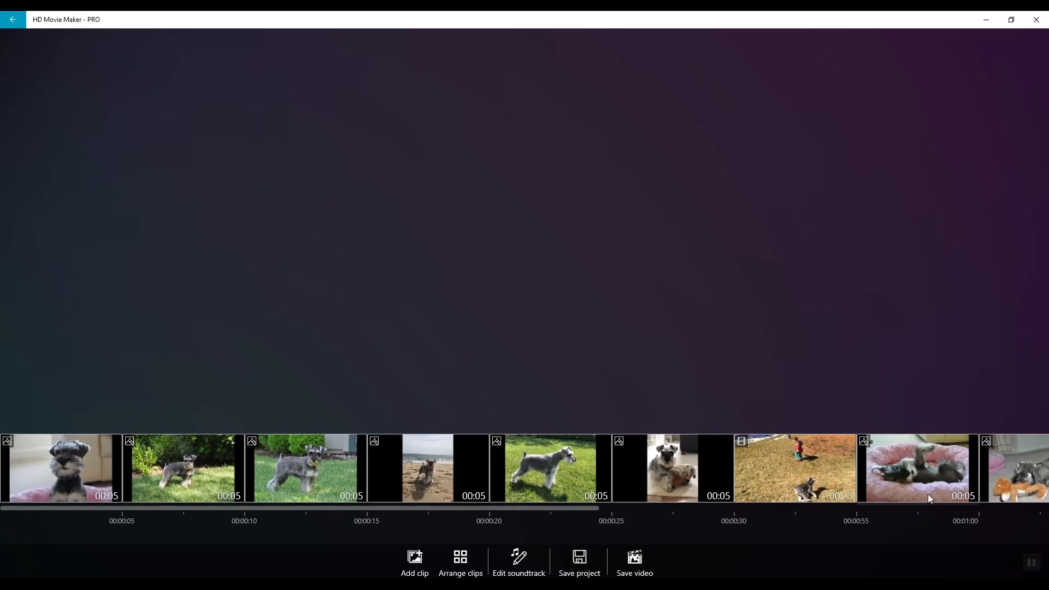
{"action": "left_click_drag", "start_coordinate": [280, 509], "coordinate": [892, 514]}
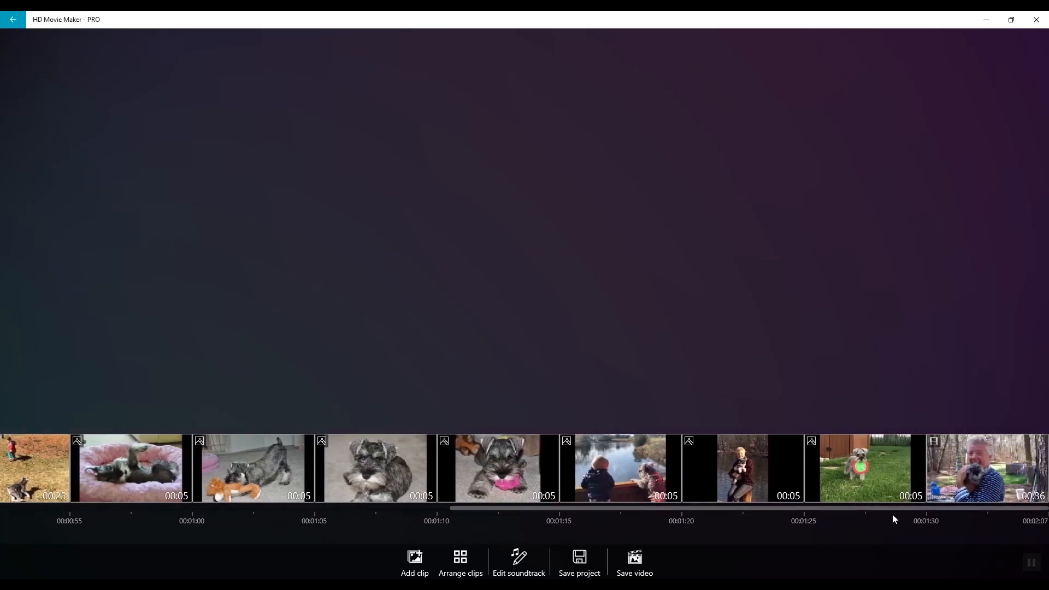
{"action": "left_click", "coordinate": [1002, 487]}
{"action": "left_click_drag", "start_coordinate": [1001, 486], "coordinate": [11, 478]}
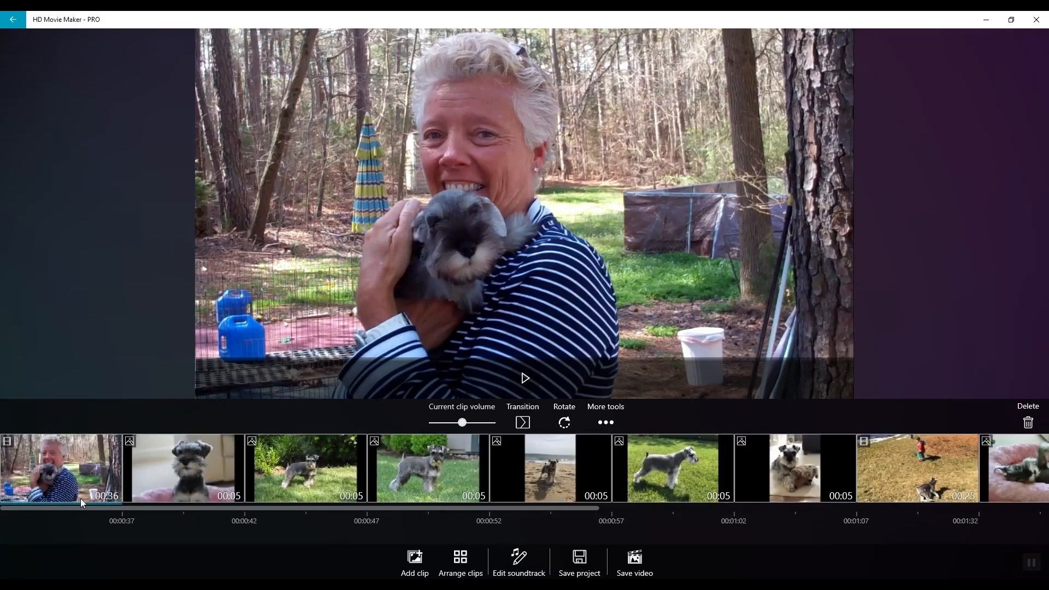
- In the clip arrangement, move the photo of the person holding the dog before the beach photo and the standing-dog photo to the end
{"action": "left_click", "coordinate": [467, 564]}
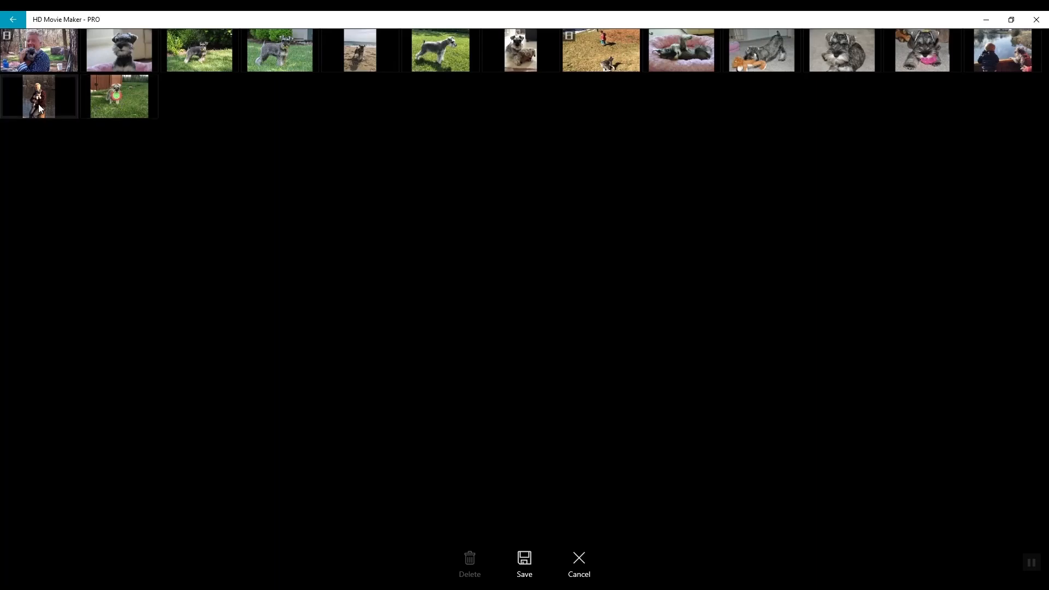
{"action": "left_click_drag", "start_coordinate": [35, 103], "coordinate": [380, 56]}
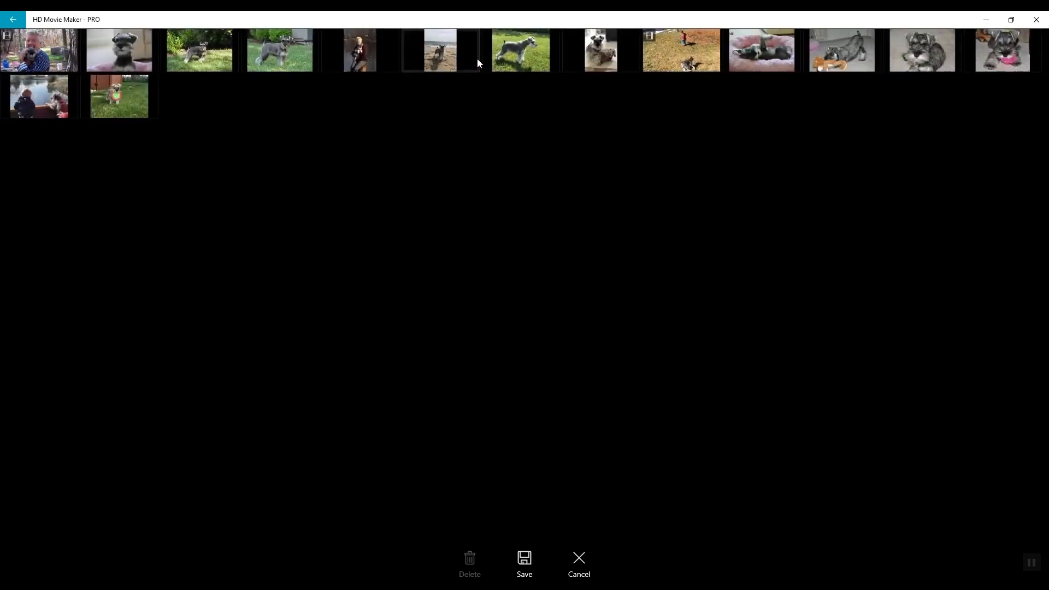
{"action": "left_click_drag", "start_coordinate": [524, 59], "coordinate": [207, 100]}
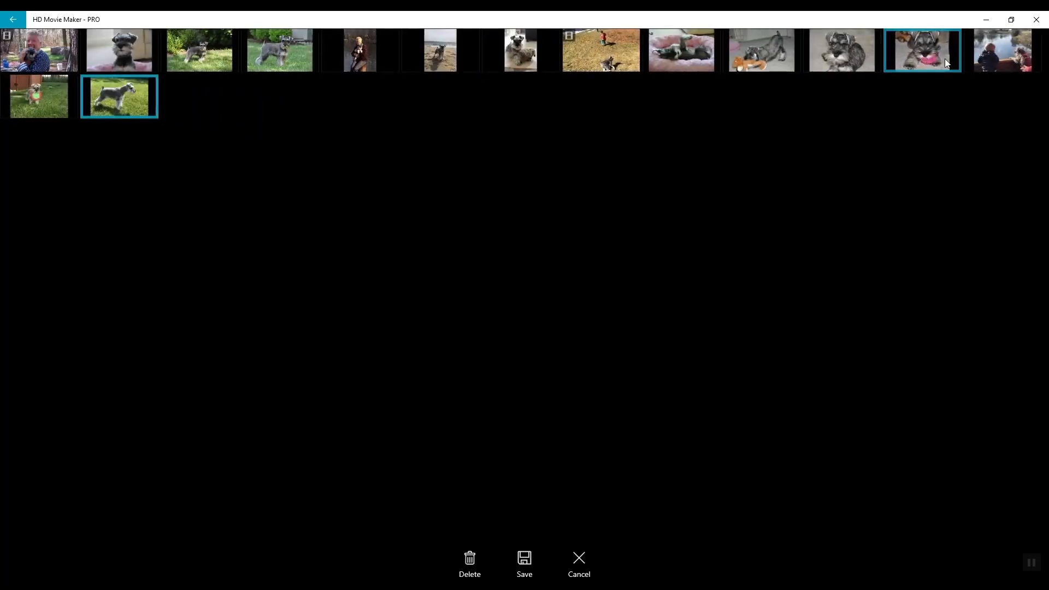
- Try to move the selected puppy photos as a group, and put the standing-dog photo back at the end
{"action": "left_click", "coordinate": [830, 63]}
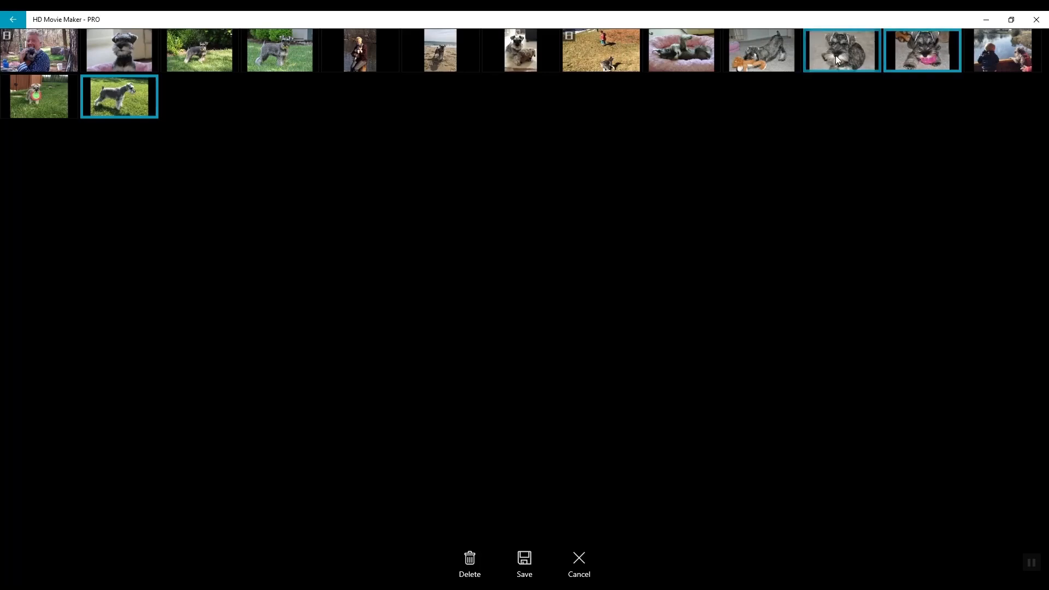
{"action": "left_click", "coordinate": [752, 64]}
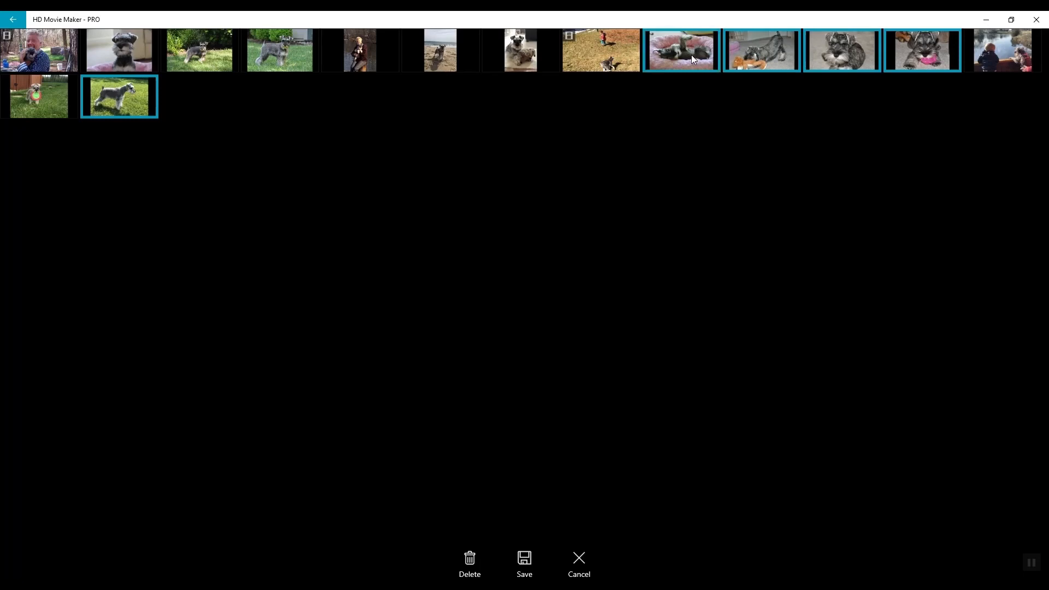
{"action": "left_click_drag", "start_coordinate": [674, 58], "coordinate": [783, 72]}
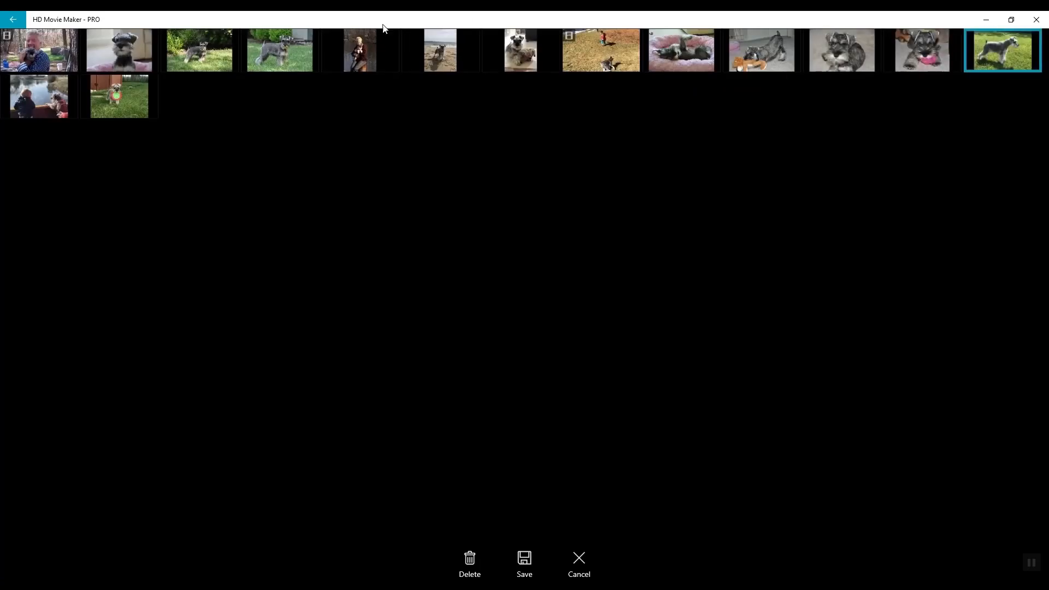
{"action": "left_click", "coordinate": [999, 64]}
{"action": "left_click_drag", "start_coordinate": [1001, 67], "coordinate": [172, 110]}
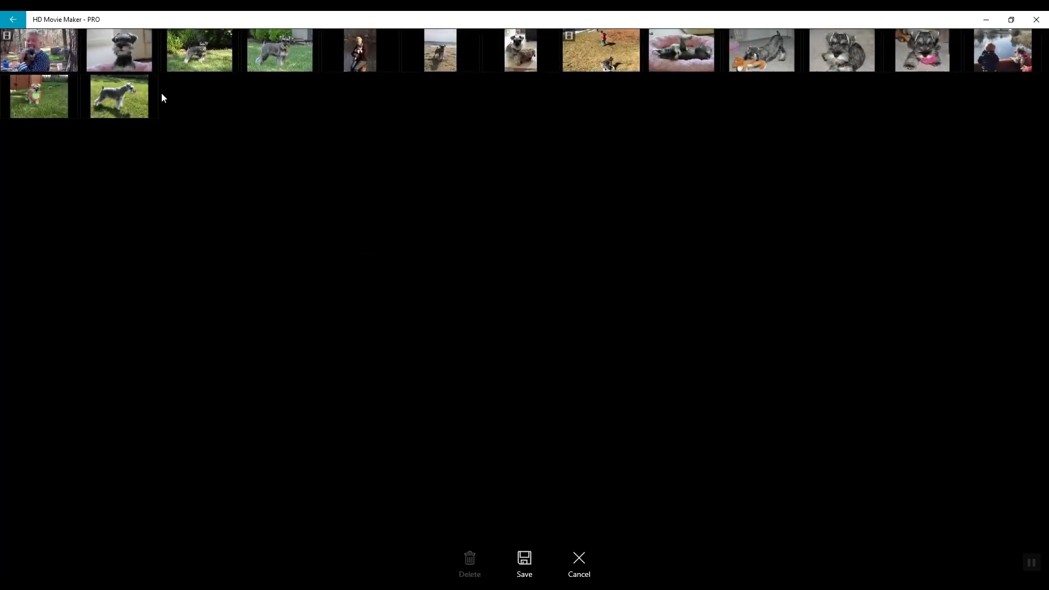
- Move the four adjacent puppy photos to directly after the first photo, place the brown-field video right behind them, and save the arrangement
{"action": "left_click", "coordinate": [997, 63]}
{"action": "left_click", "coordinate": [938, 55]}
{"action": "left_click", "coordinate": [861, 52]}
{"action": "left_click", "coordinate": [760, 55]}
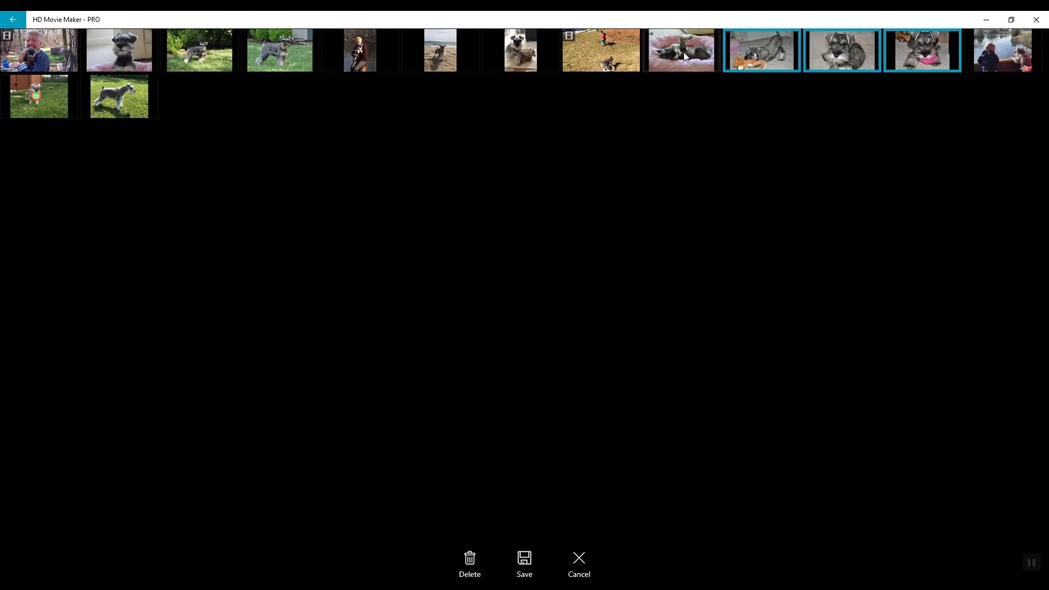
{"action": "left_click", "coordinate": [686, 56]}
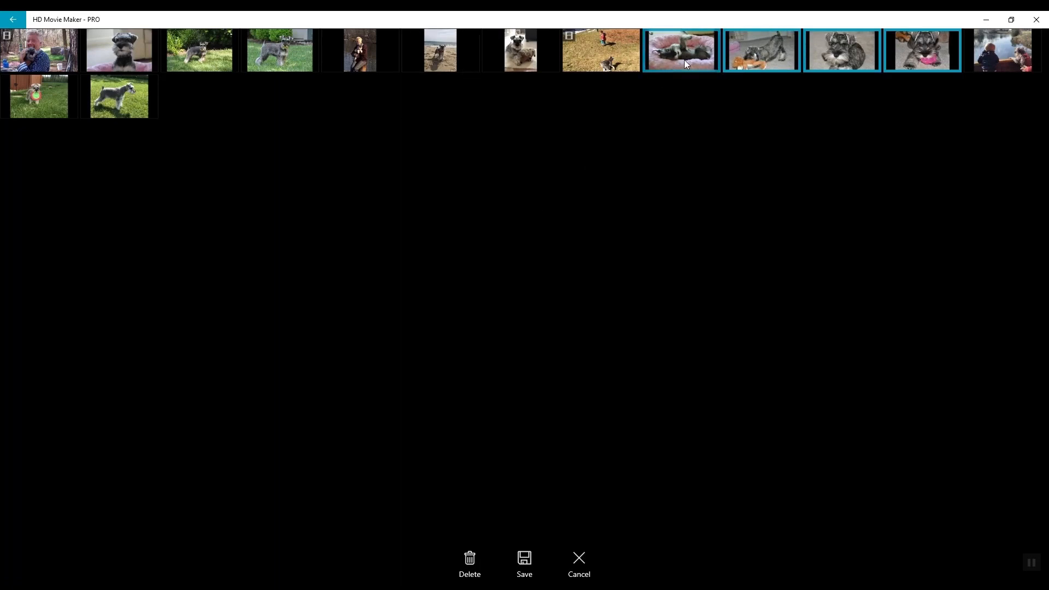
{"action": "left_click_drag", "start_coordinate": [685, 60], "coordinate": [208, 54]}
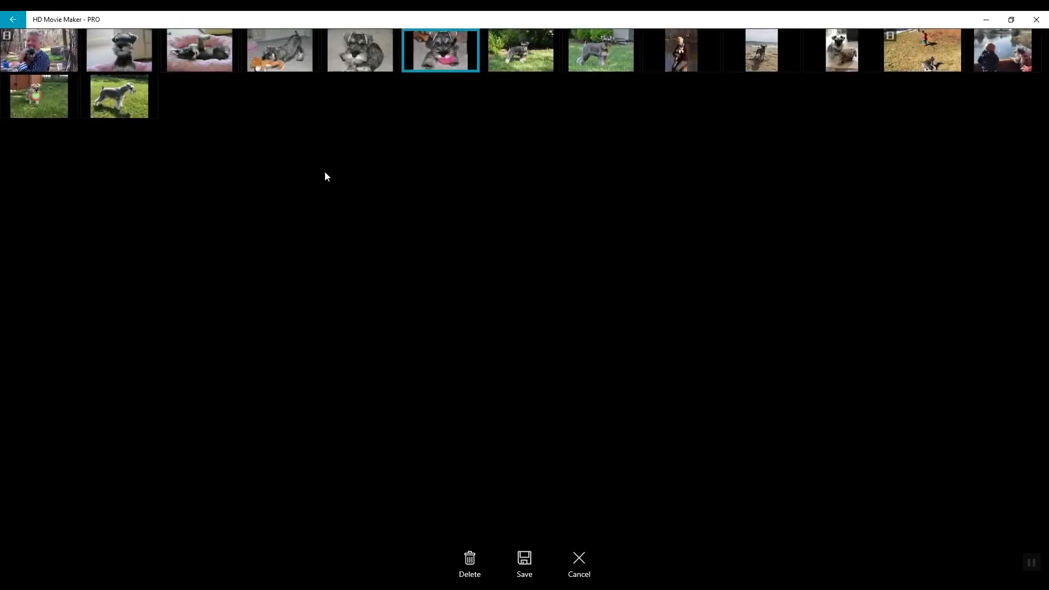
{"action": "left_click_drag", "start_coordinate": [914, 54], "coordinate": [524, 57]}
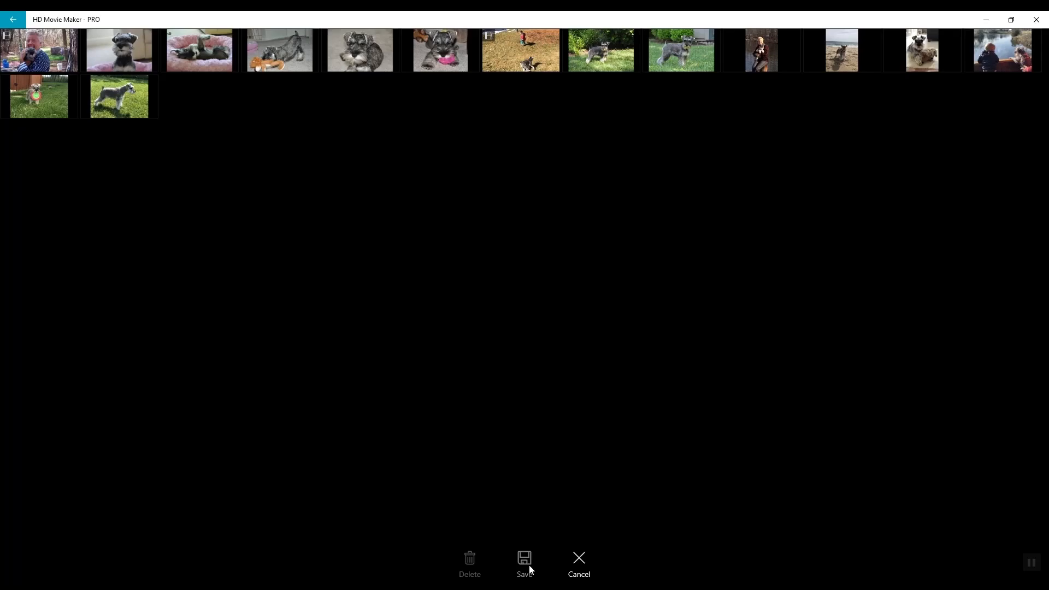
{"action": "left_click", "coordinate": [526, 563]}
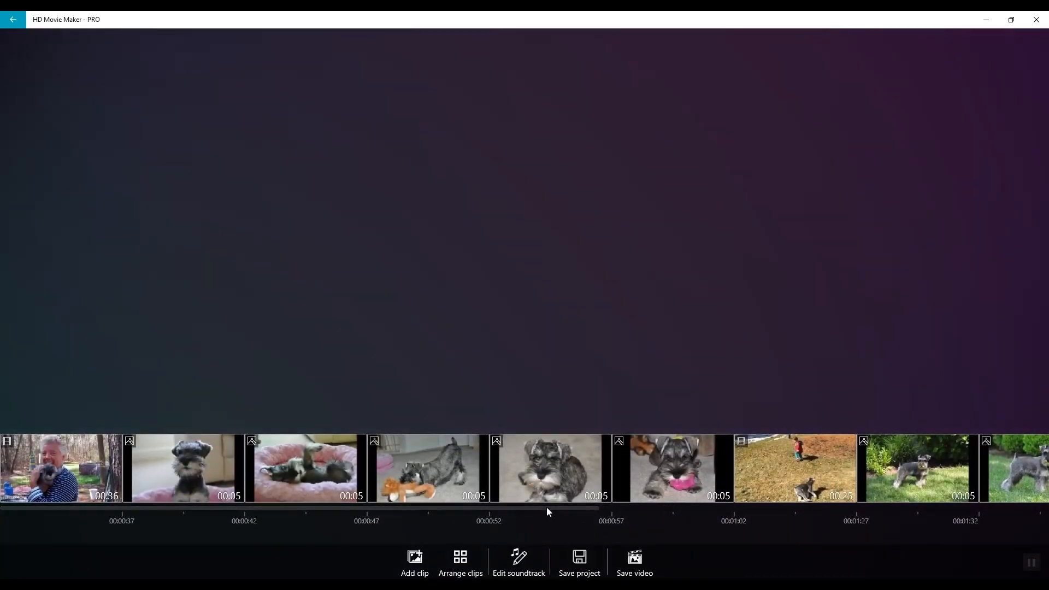
- Move the photo of the puppy with the pink toy directly after the opening video and open its duration for editing
{"action": "left_click", "coordinate": [677, 484]}
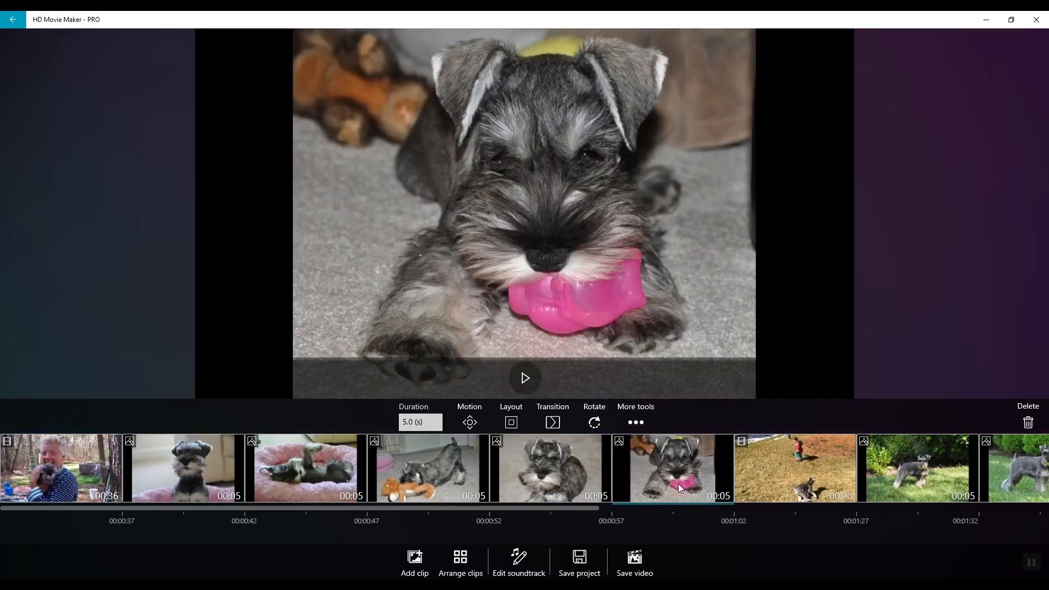
{"action": "left_click_drag", "start_coordinate": [678, 483], "coordinate": [216, 501]}
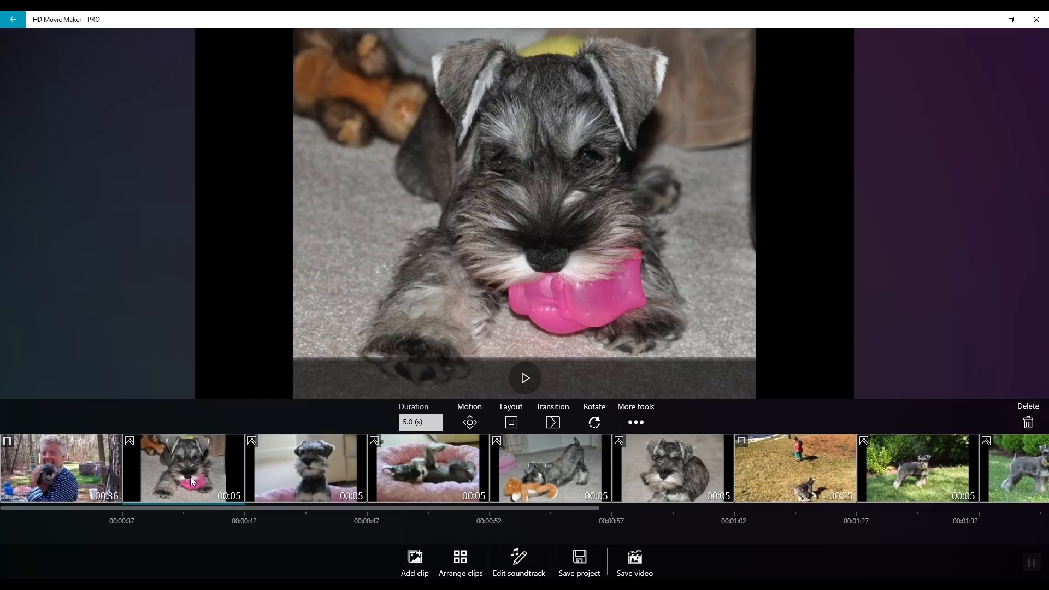
{"action": "left_click", "coordinate": [422, 420]}
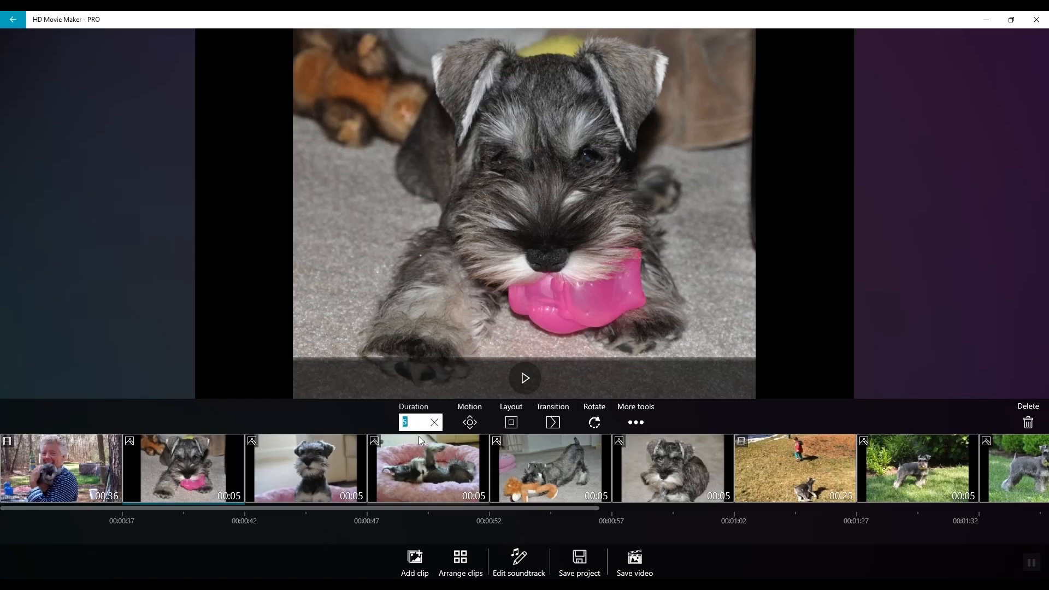
- Apply the motion effect with outward-pointing diagonal arrows to the pink-toy puppy photo and preview it
{"action": "left_click", "coordinate": [471, 424]}
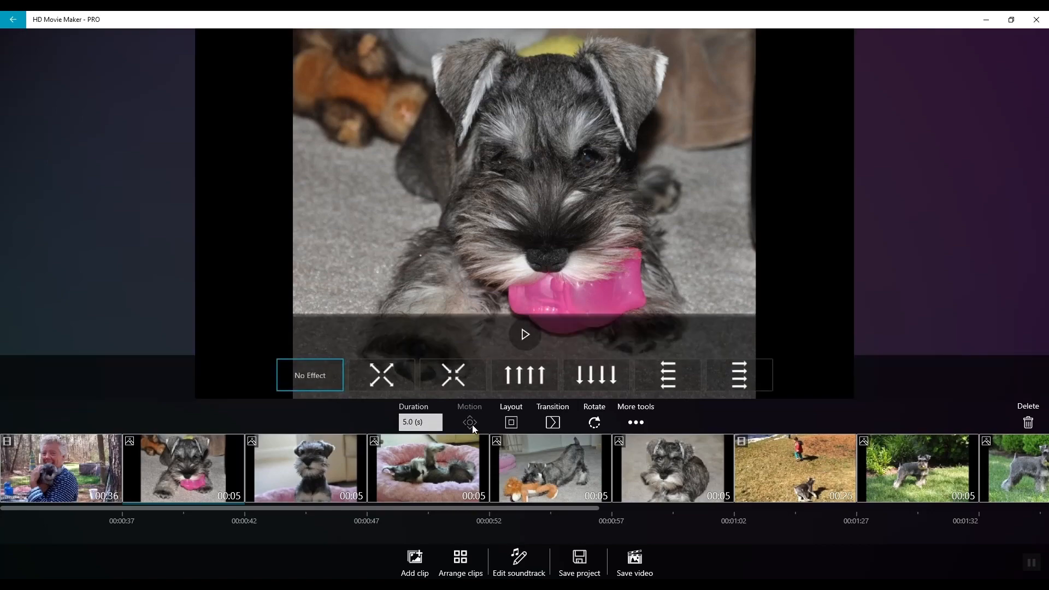
{"action": "left_click", "coordinate": [389, 375]}
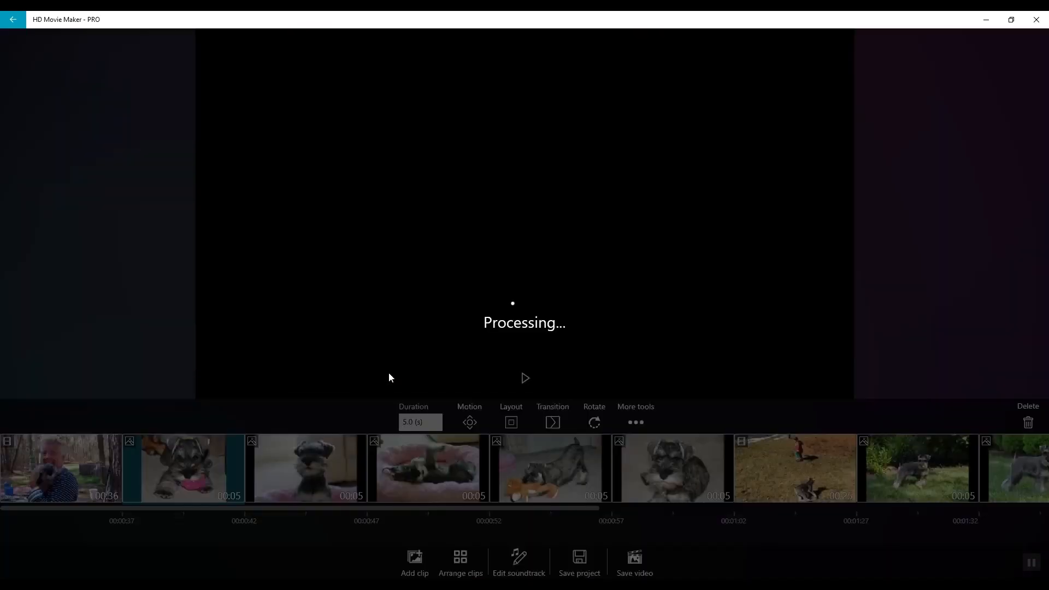
{"action": "left_click", "coordinate": [522, 386]}
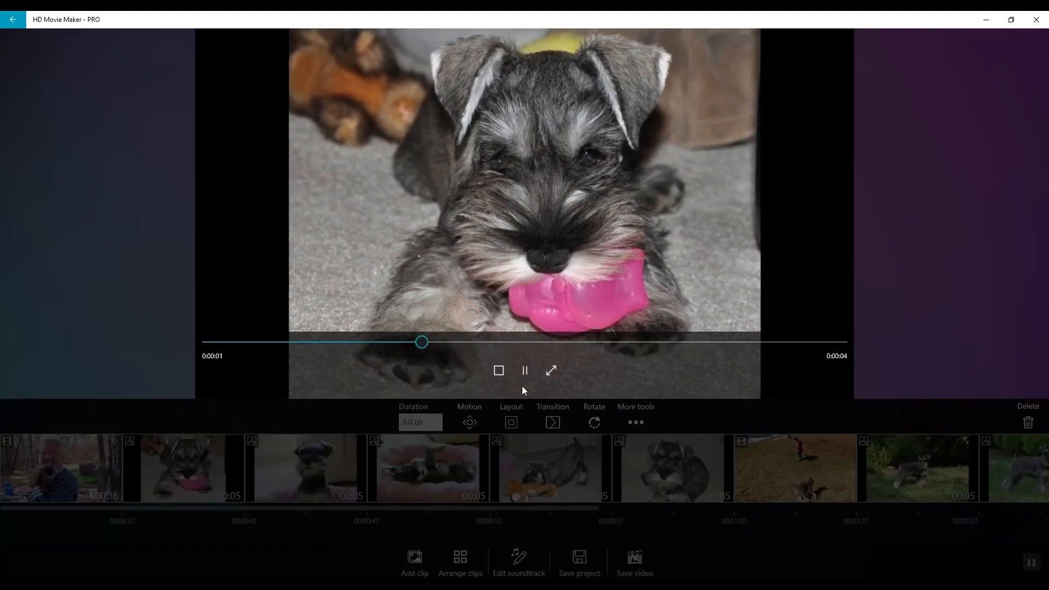
{"action": "left_click", "coordinate": [499, 371]}
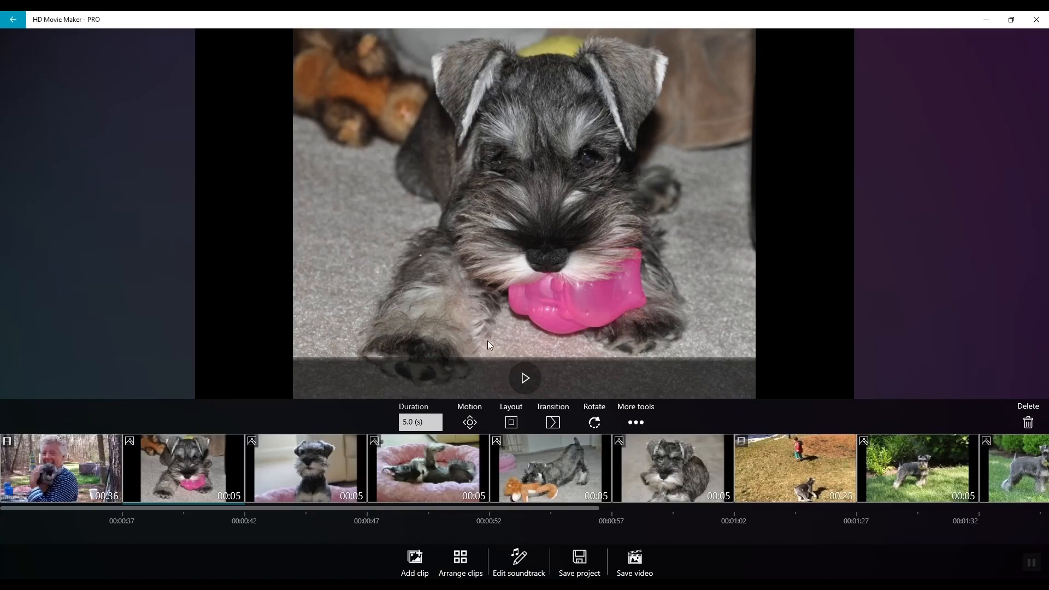
- Apply the first layout after No Layout to the pink-toy puppy photo so it fills the frame
{"action": "left_click", "coordinate": [511, 422]}
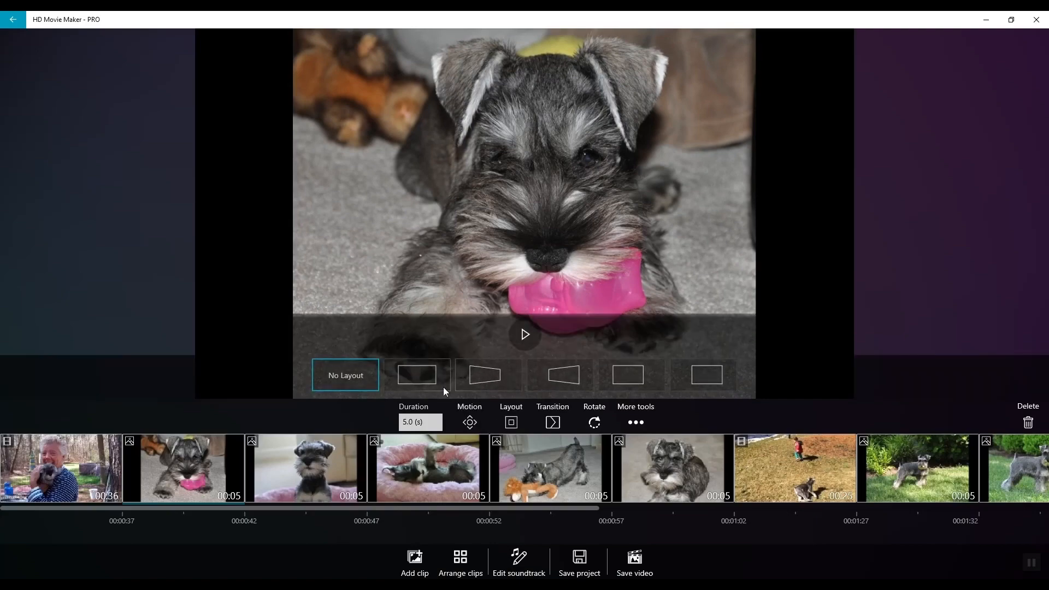
{"action": "left_click", "coordinate": [430, 376]}
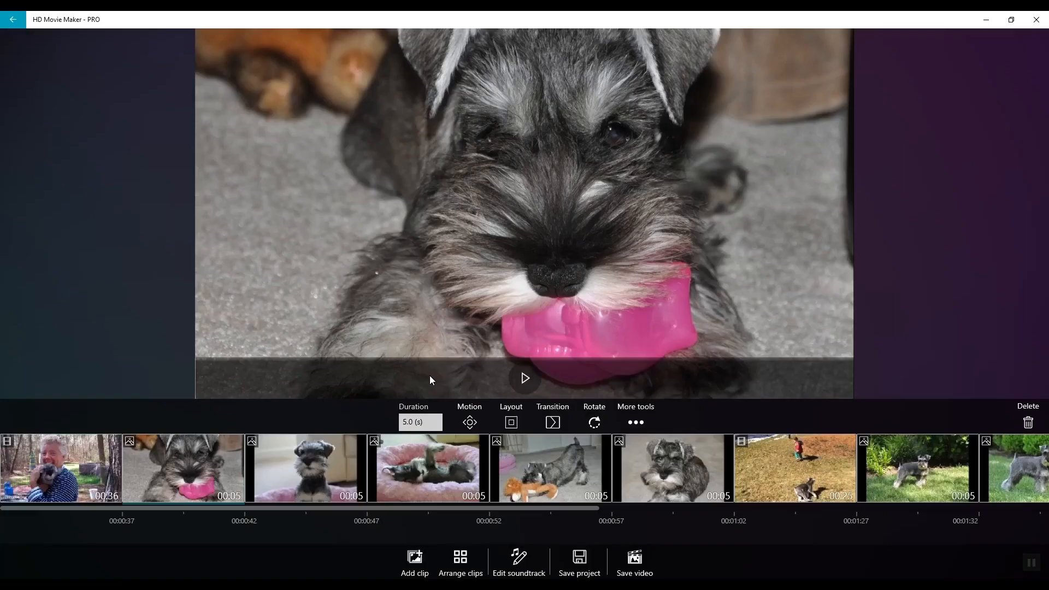
- Try the tilted and flat framed layouts on the pink-toy puppy photo, finishing with the last layout in the list
{"action": "left_click", "coordinate": [511, 423]}
{"action": "left_click", "coordinate": [493, 372]}
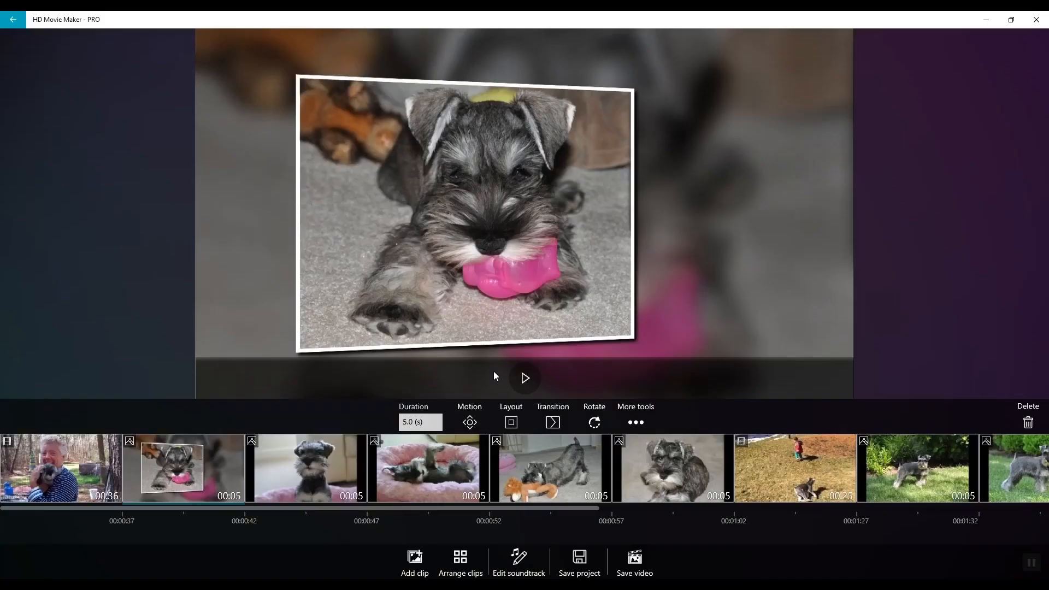
{"action": "left_click", "coordinate": [507, 420]}
{"action": "left_click", "coordinate": [566, 379]}
{"action": "left_click", "coordinate": [513, 419]}
{"action": "left_click", "coordinate": [620, 378]}
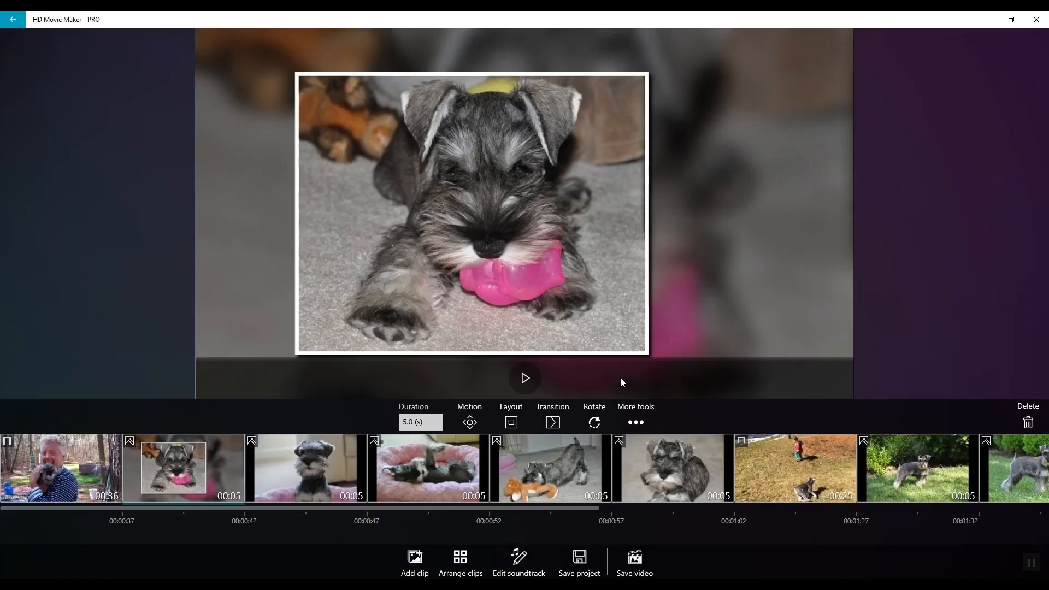
{"action": "left_click", "coordinate": [516, 424]}
{"action": "left_click", "coordinate": [699, 377]}
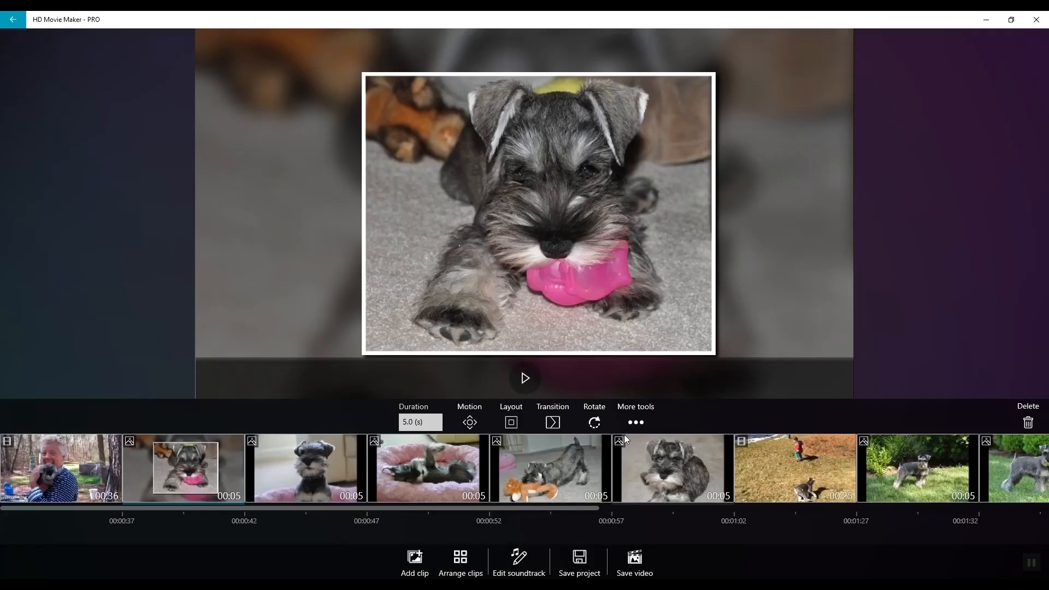
- Rotate the pink-toy puppy photo through a full turn, back to its upright orientation
{"action": "left_click", "coordinate": [599, 426]}
{"action": "left_click", "coordinate": [599, 426]}
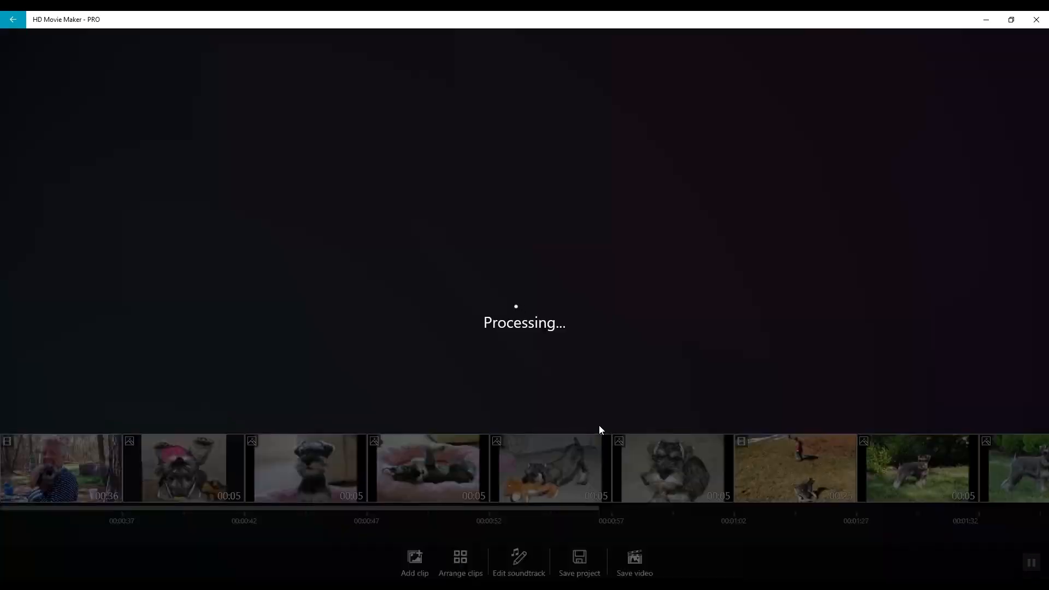
{"action": "left_click", "coordinate": [599, 425]}
{"action": "left_click", "coordinate": [599, 425]}
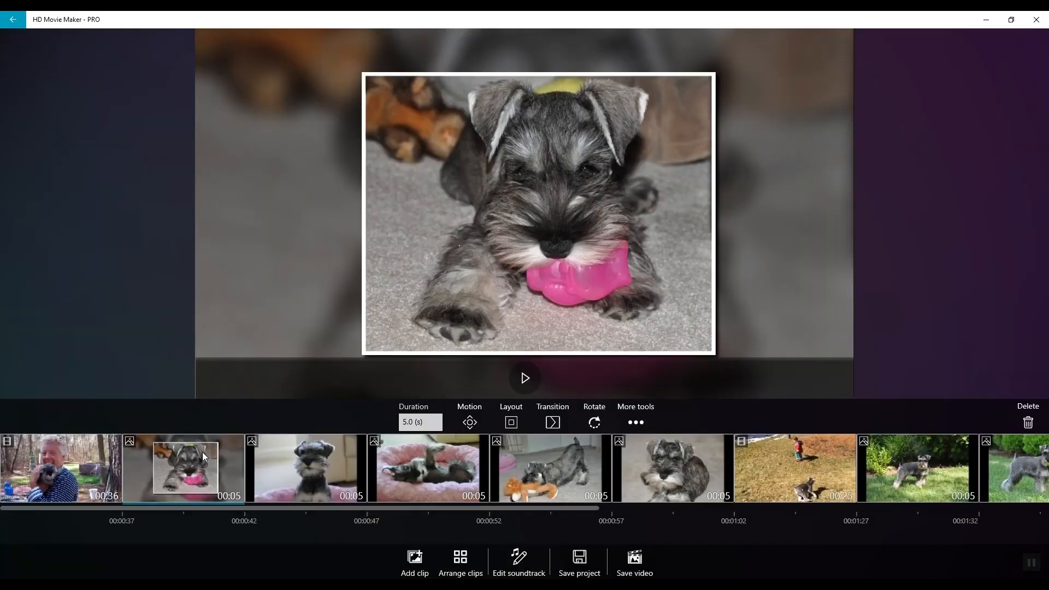
- Open the pink-toy puppy photo for clip editing and apply a duration of 3 seconds to all photos in the project
{"action": "left_click", "coordinate": [636, 424]}
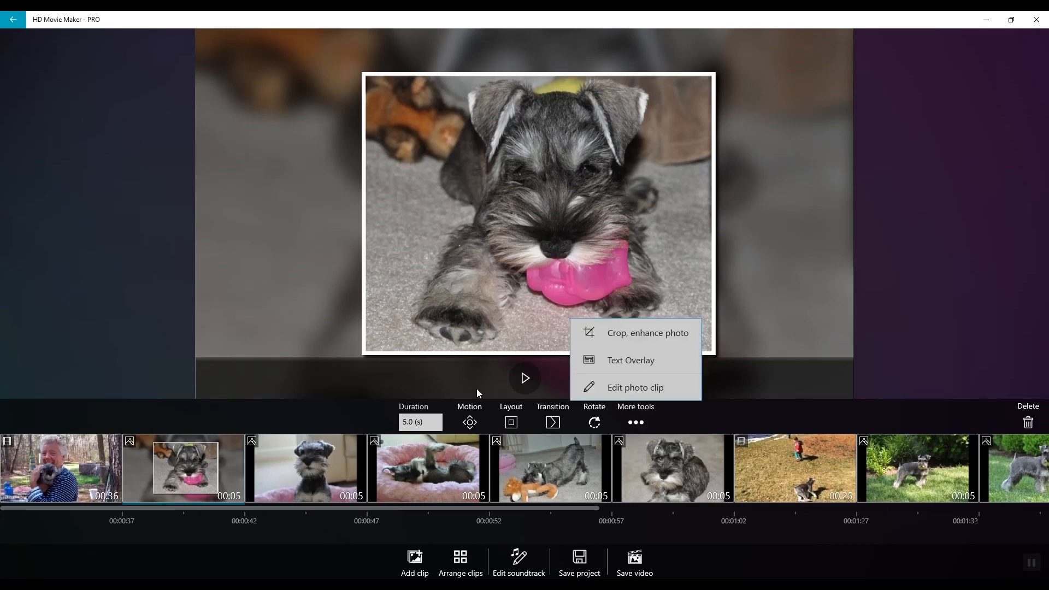
{"action": "left_click", "coordinate": [636, 399]}
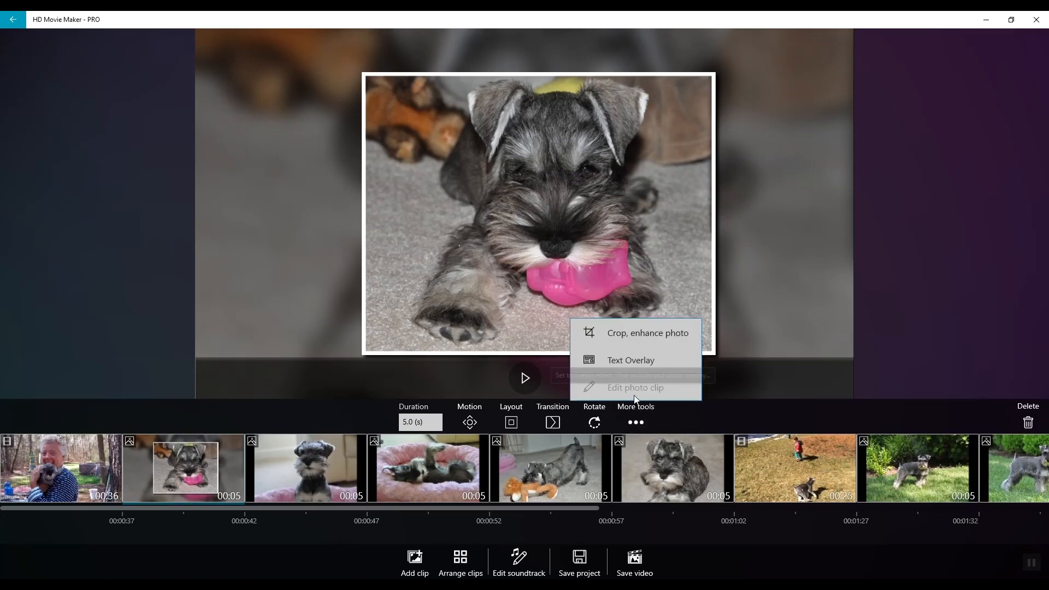
{"action": "left_click", "coordinate": [640, 391]}
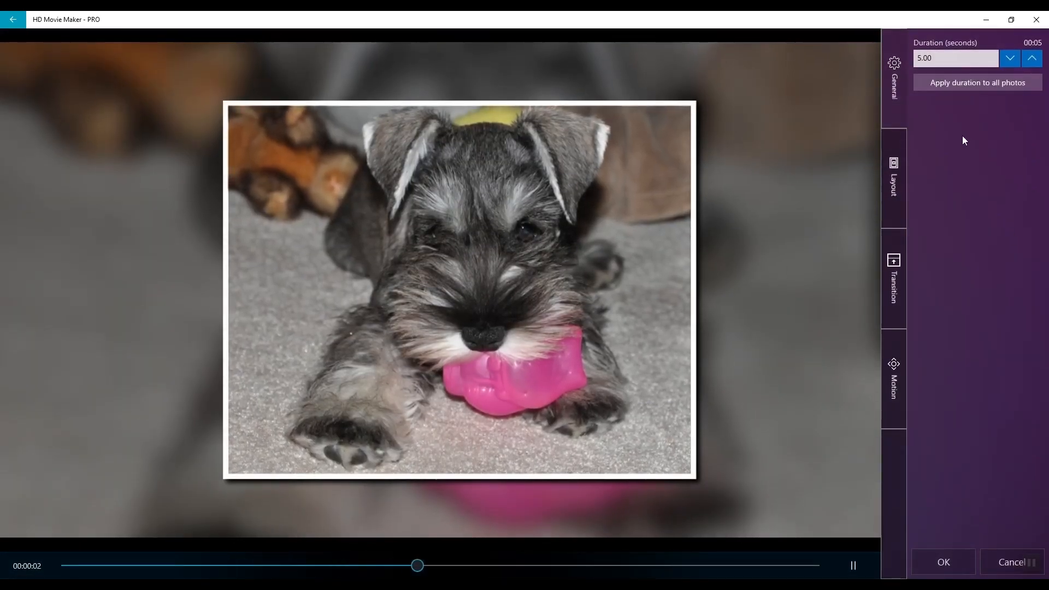
{"action": "left_click", "coordinate": [945, 56]}
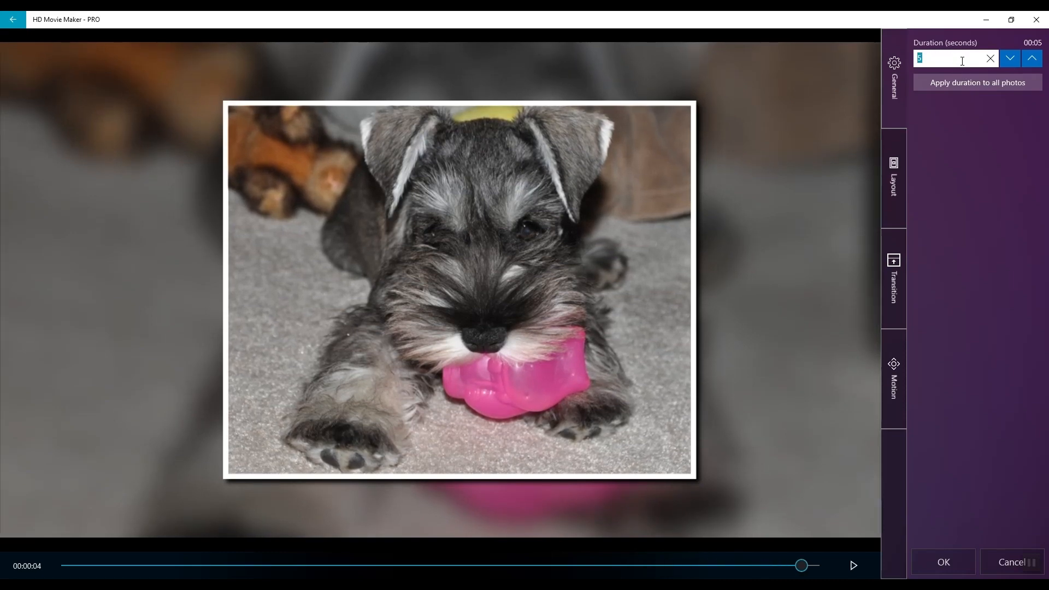
{"action": "left_click", "coordinate": [981, 85]}
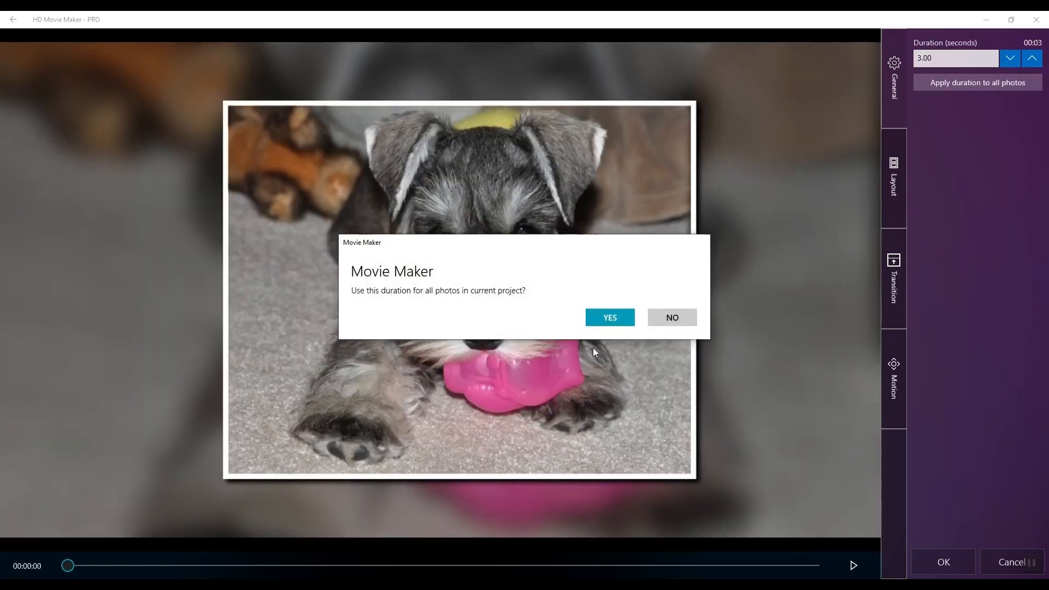
{"action": "left_click", "coordinate": [611, 324]}
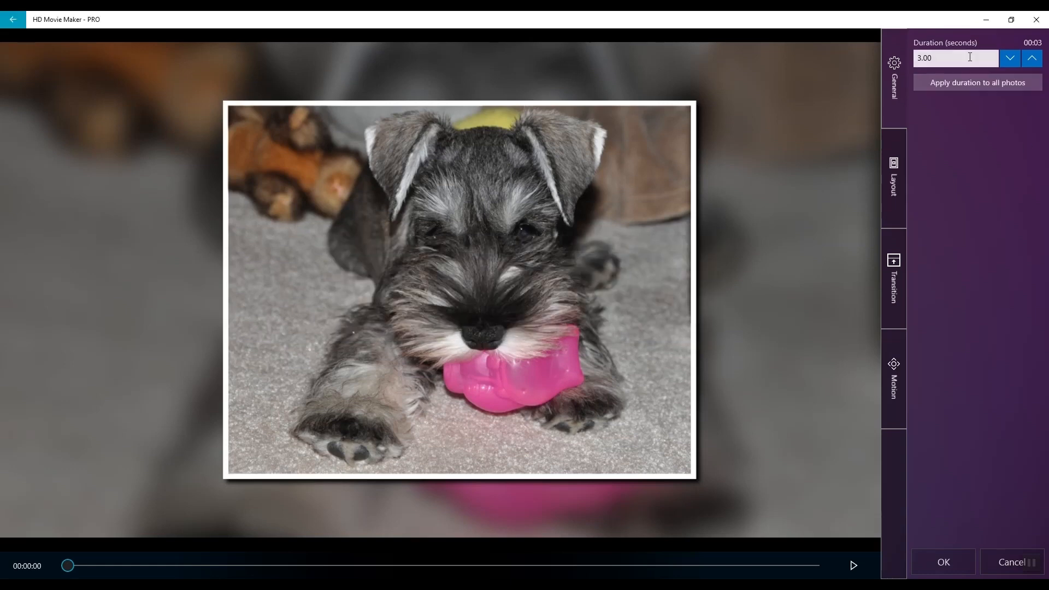
- Try the full-frame, tilted and flat framed layouts on the photo, and randomize the layout for all photos
{"action": "left_click", "coordinate": [896, 187]}
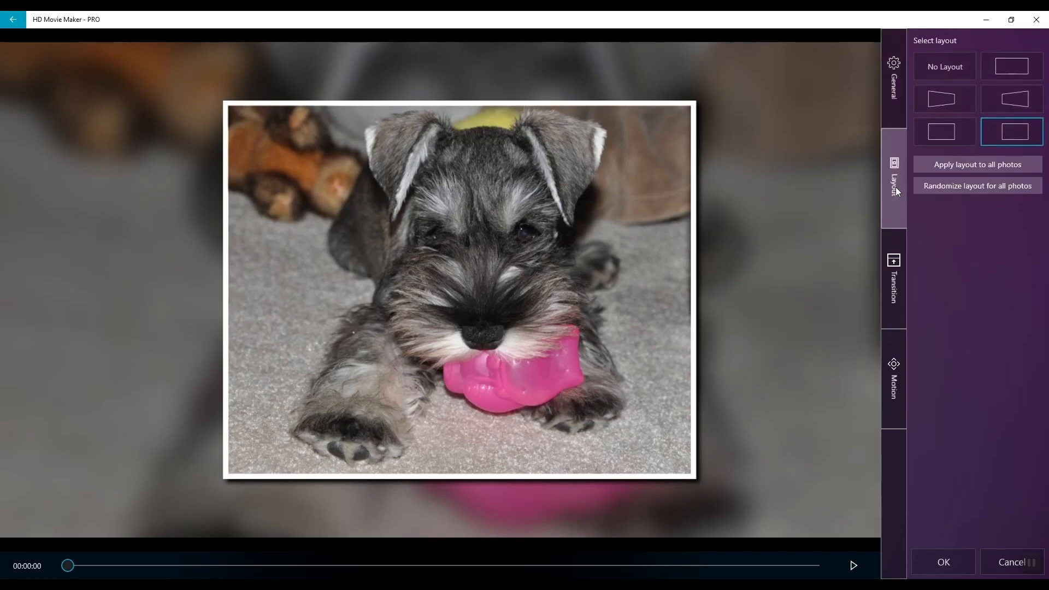
{"action": "left_click", "coordinate": [1002, 70]}
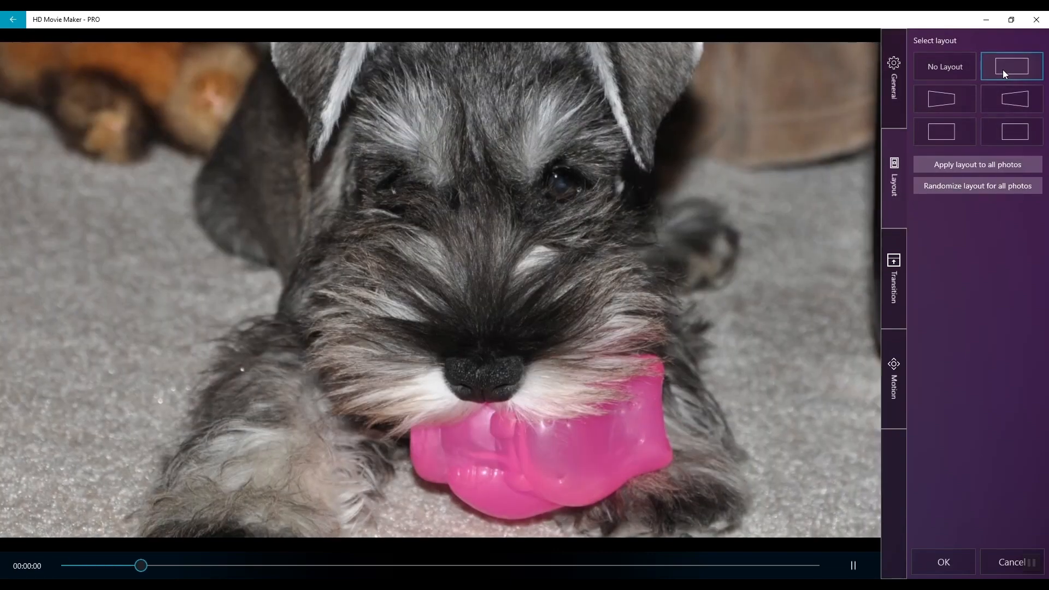
{"action": "left_click", "coordinate": [983, 99]}
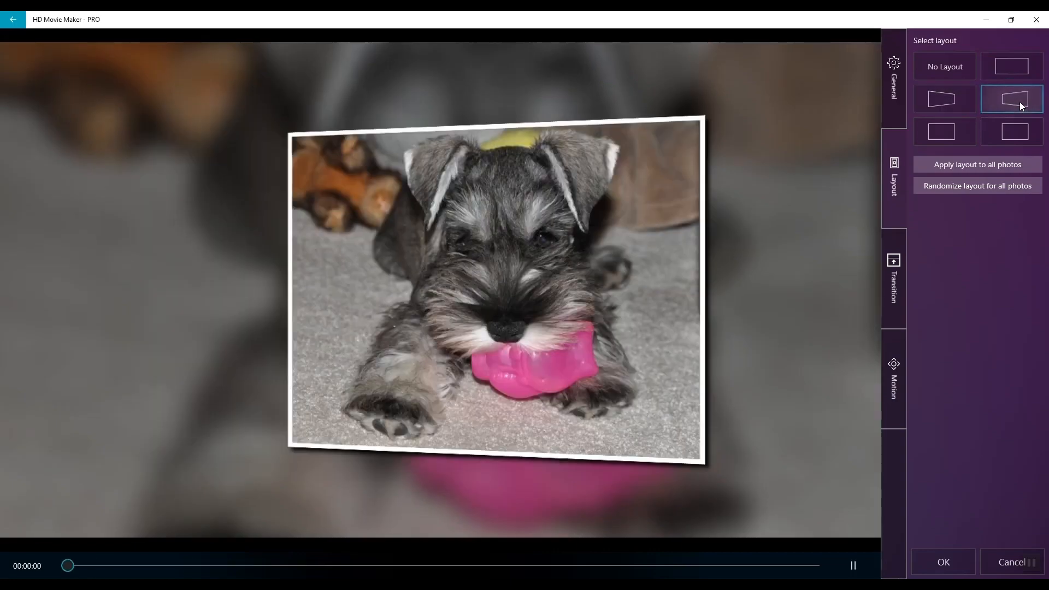
{"action": "left_click", "coordinate": [961, 132]}
{"action": "left_click", "coordinate": [1004, 134]}
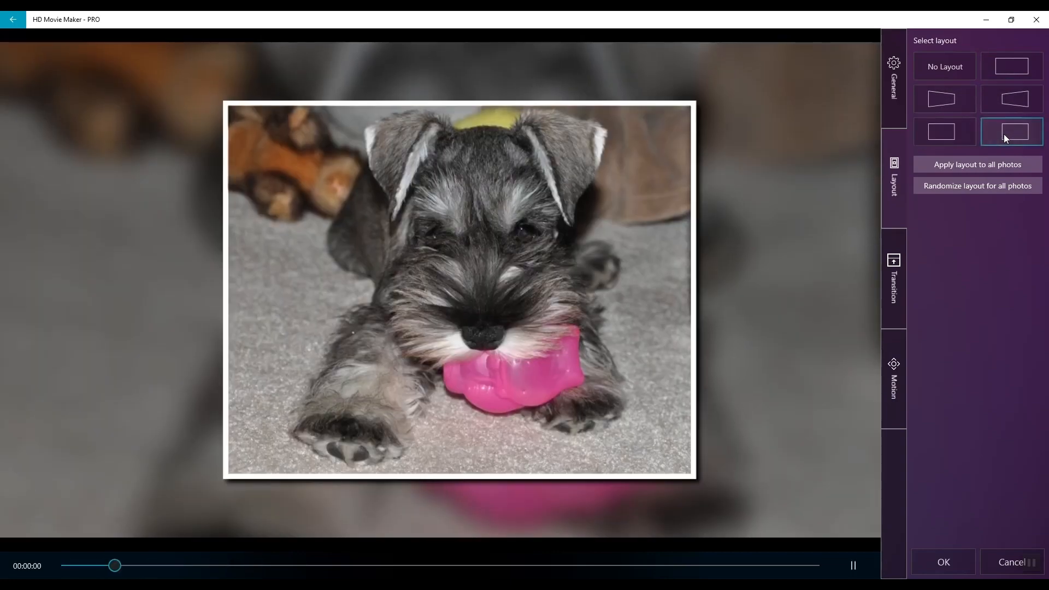
{"action": "left_click", "coordinate": [989, 184]}
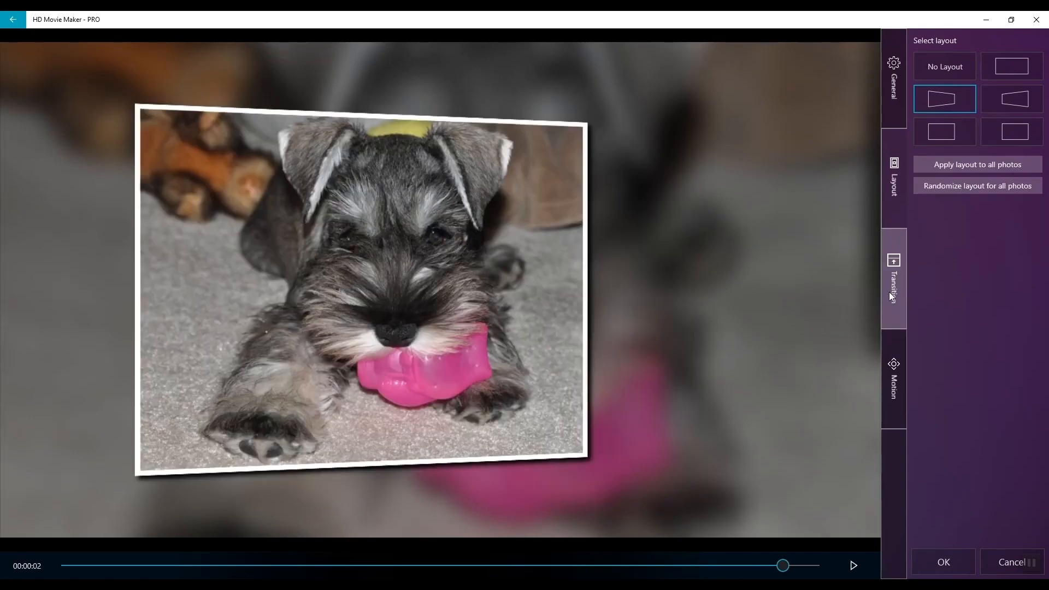
- Try the Wind, Circle Reveal, Disformation, PageCurl and Dreamy transitions on the photo, and set its transition to Fade
{"action": "left_click", "coordinate": [889, 292]}
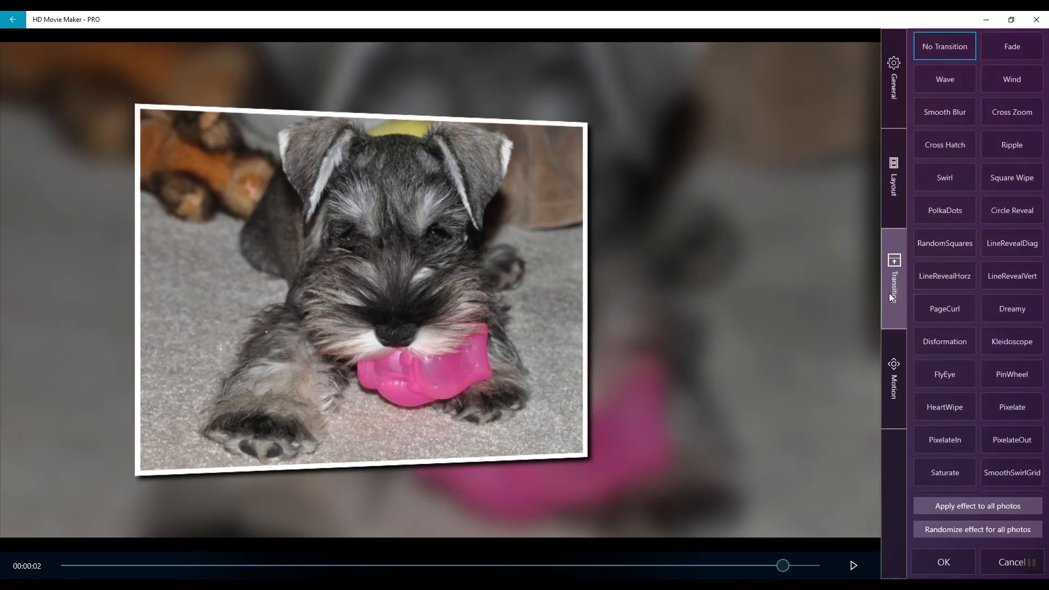
{"action": "left_click", "coordinate": [1010, 50]}
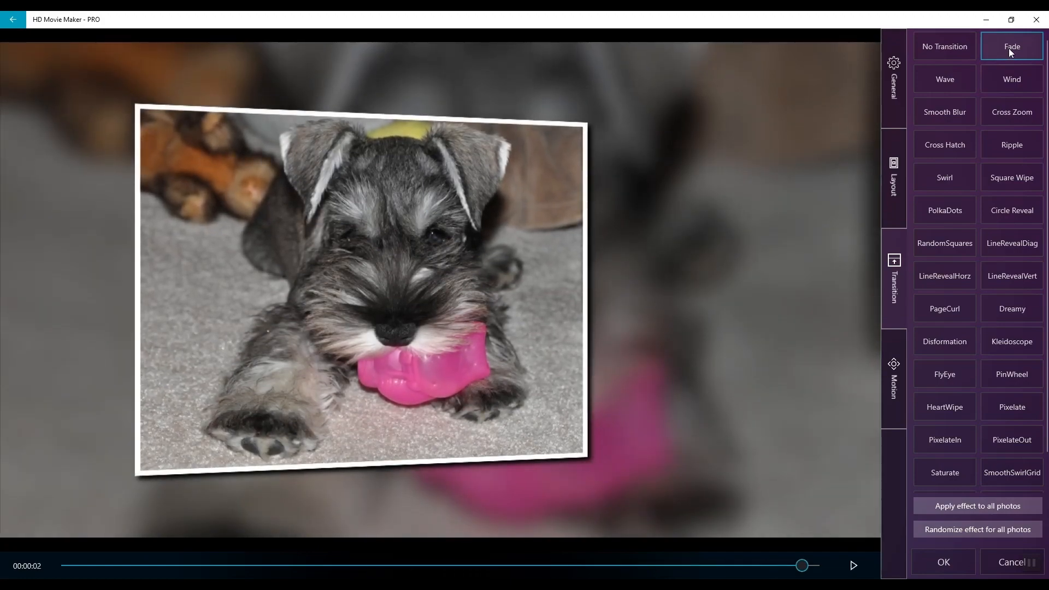
{"action": "left_click", "coordinate": [1015, 80]}
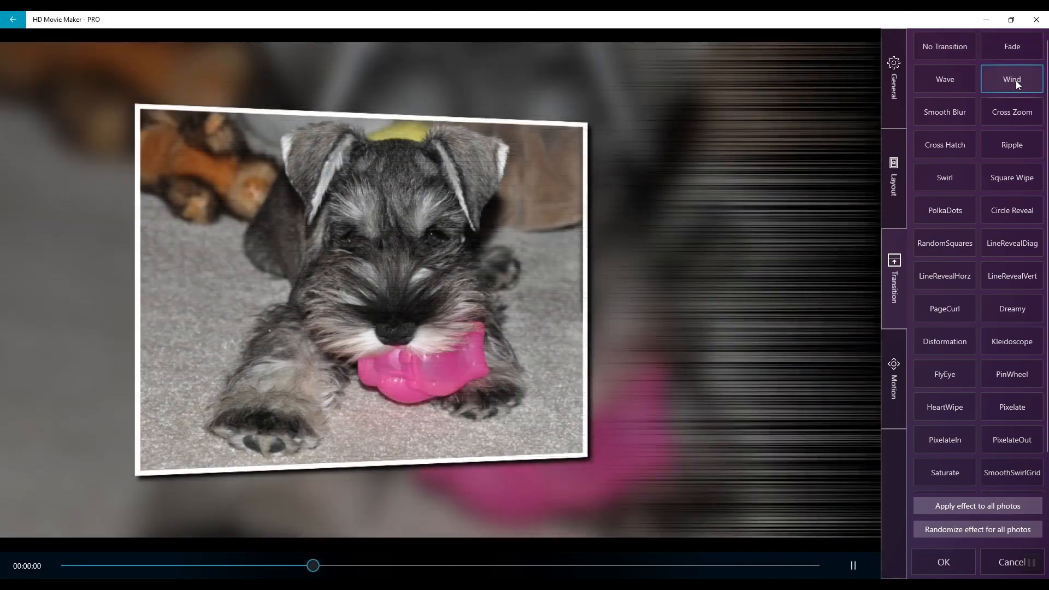
{"action": "left_click", "coordinate": [1025, 215]}
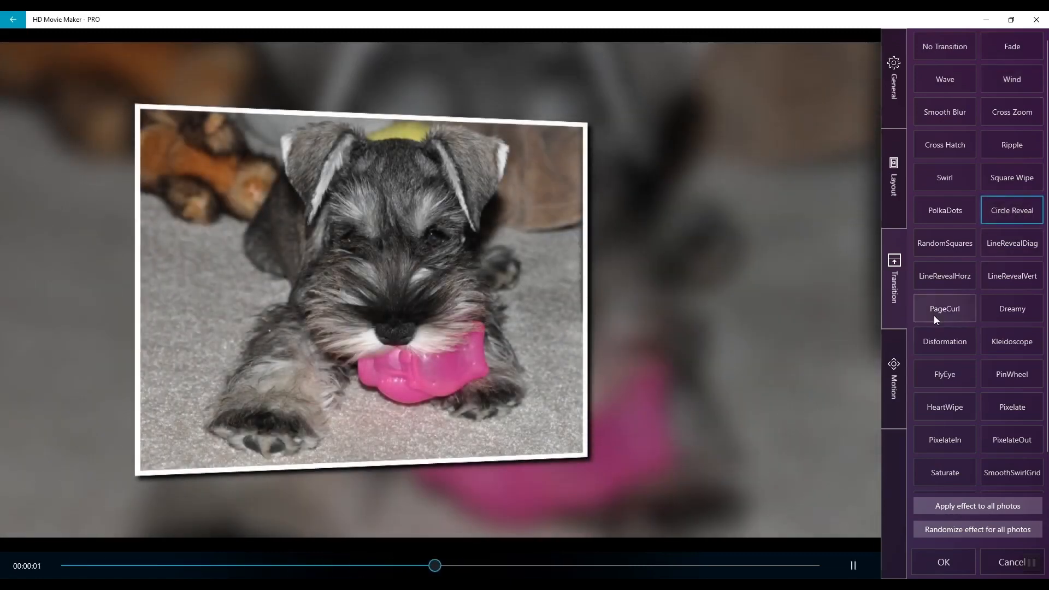
{"action": "left_click", "coordinate": [952, 349]}
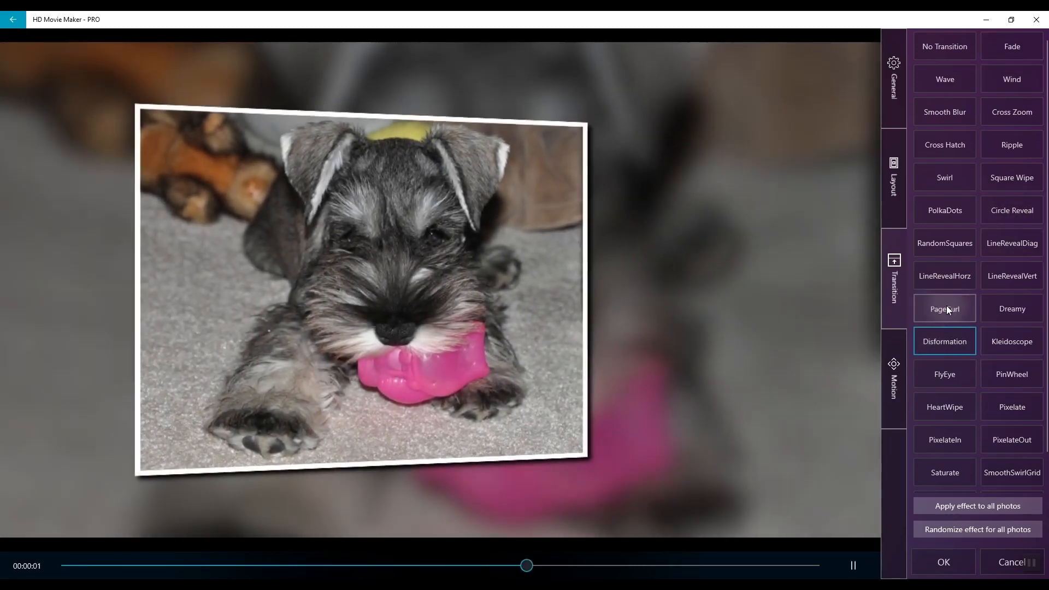
{"action": "left_click", "coordinate": [947, 307]}
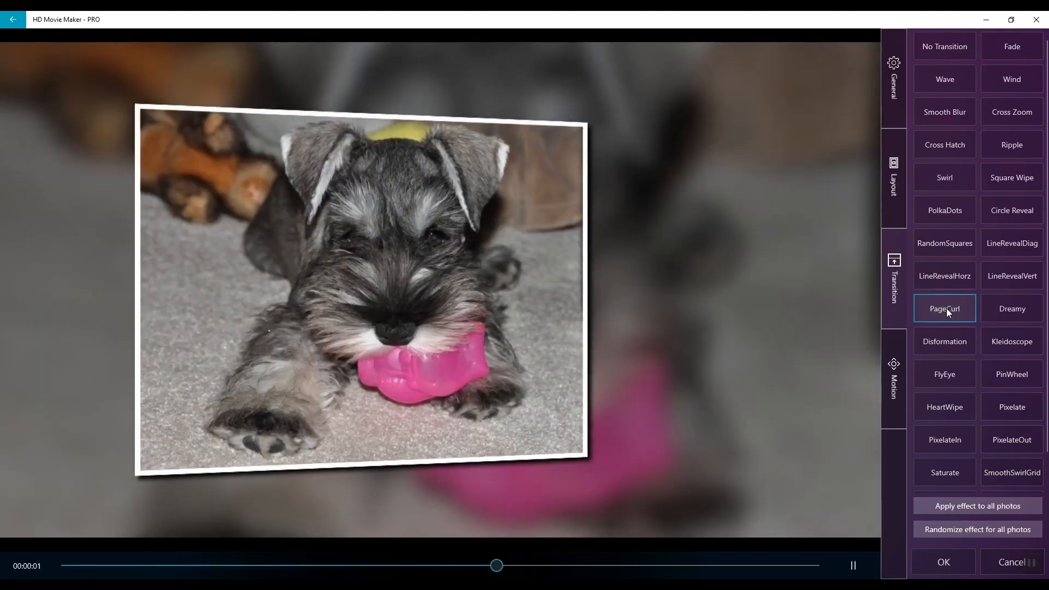
{"action": "left_click", "coordinate": [1018, 316]}
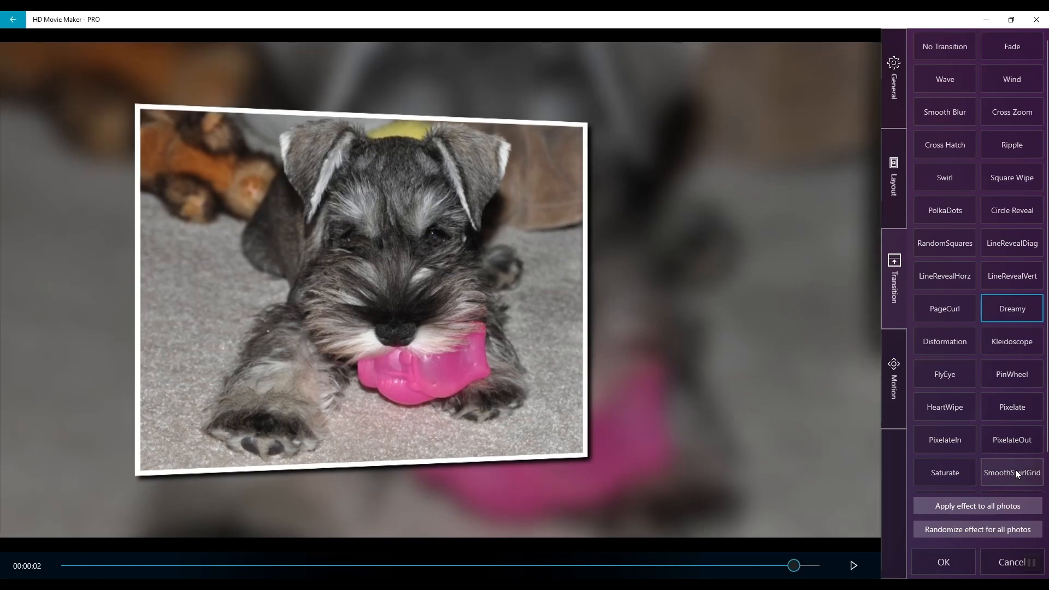
{"action": "left_click", "coordinate": [1012, 50]}
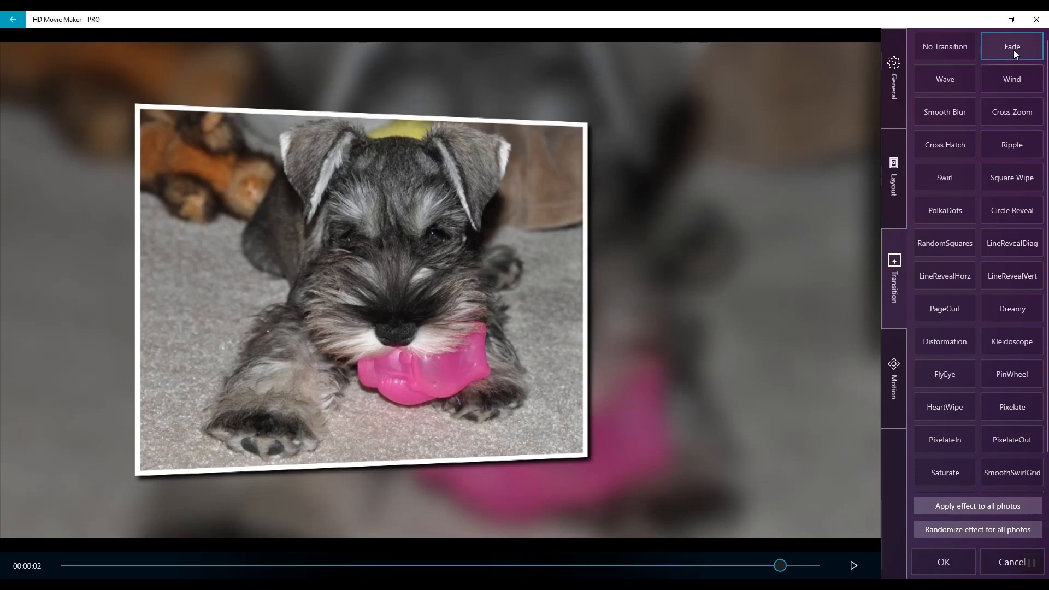
{"action": "left_click", "coordinate": [973, 535]}
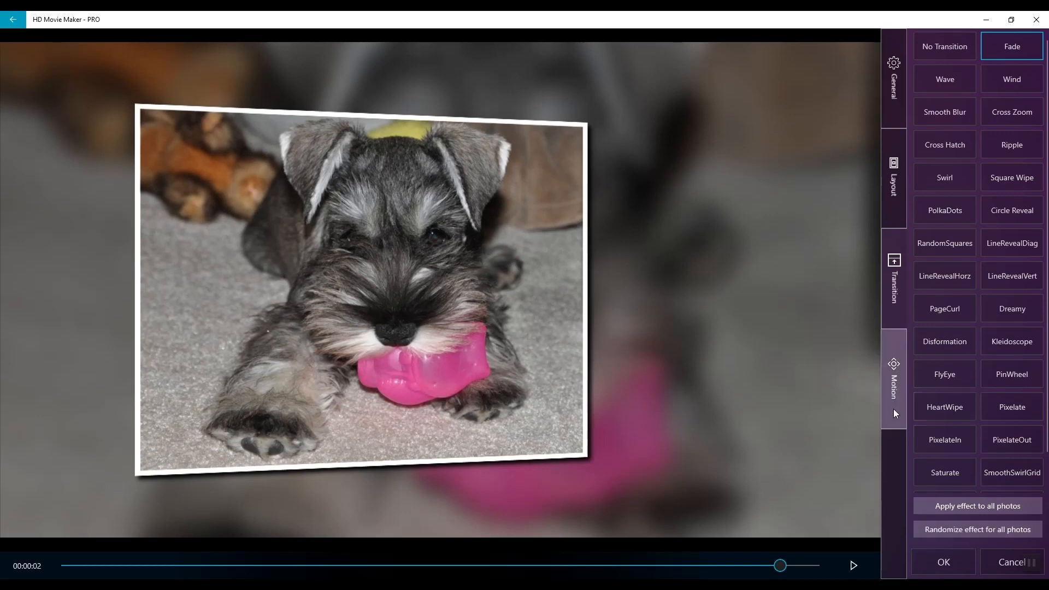
- Choose the motion effect with inward-pointing diagonal arrows, keep motion switched on, and apply it to all photos in the project
{"action": "left_click", "coordinate": [900, 387]}
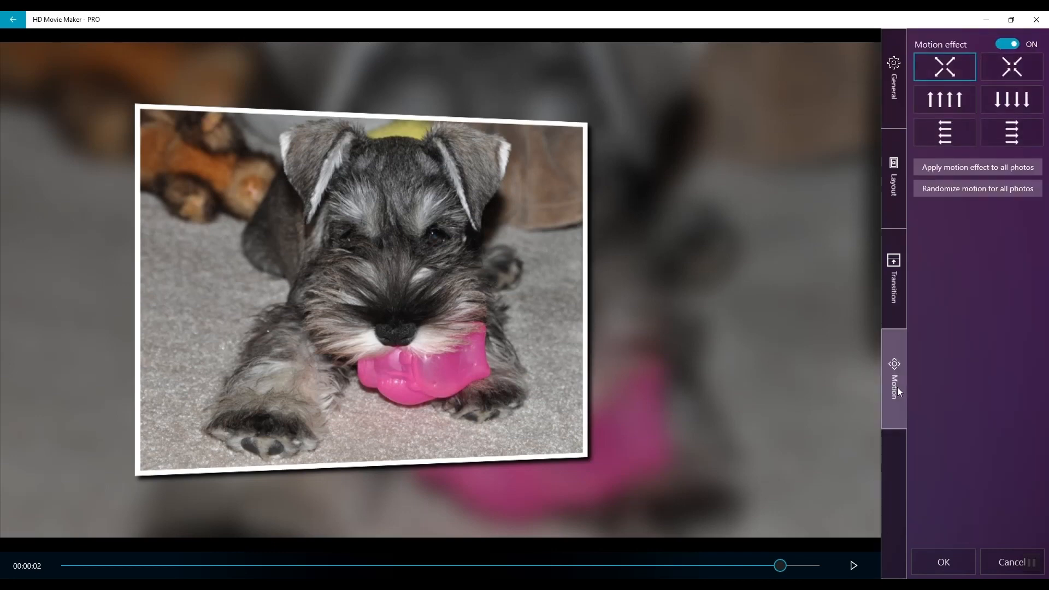
{"action": "left_click", "coordinate": [1006, 43]}
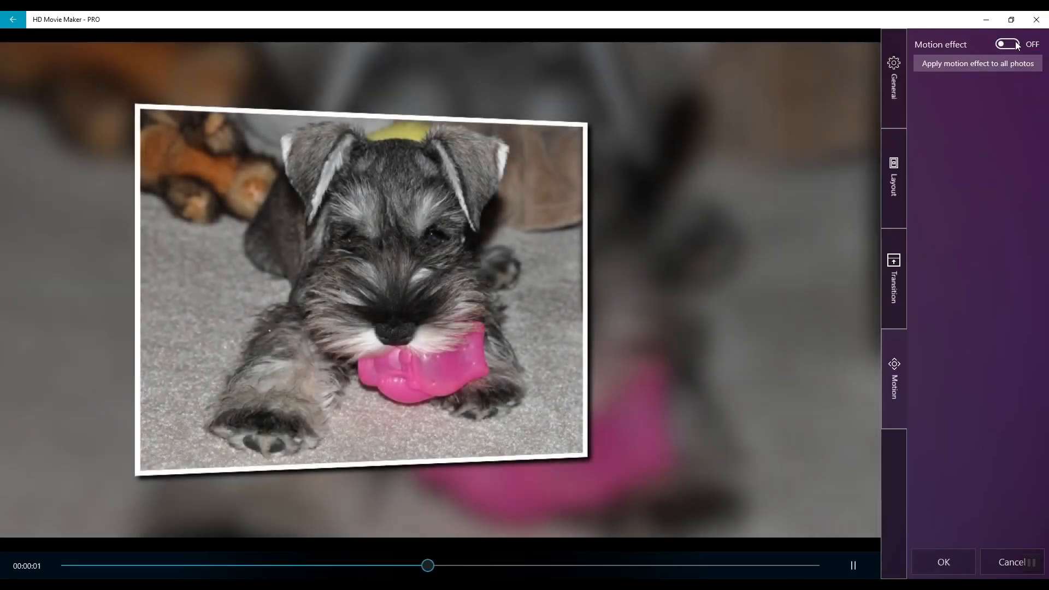
{"action": "left_click", "coordinate": [1014, 44]}
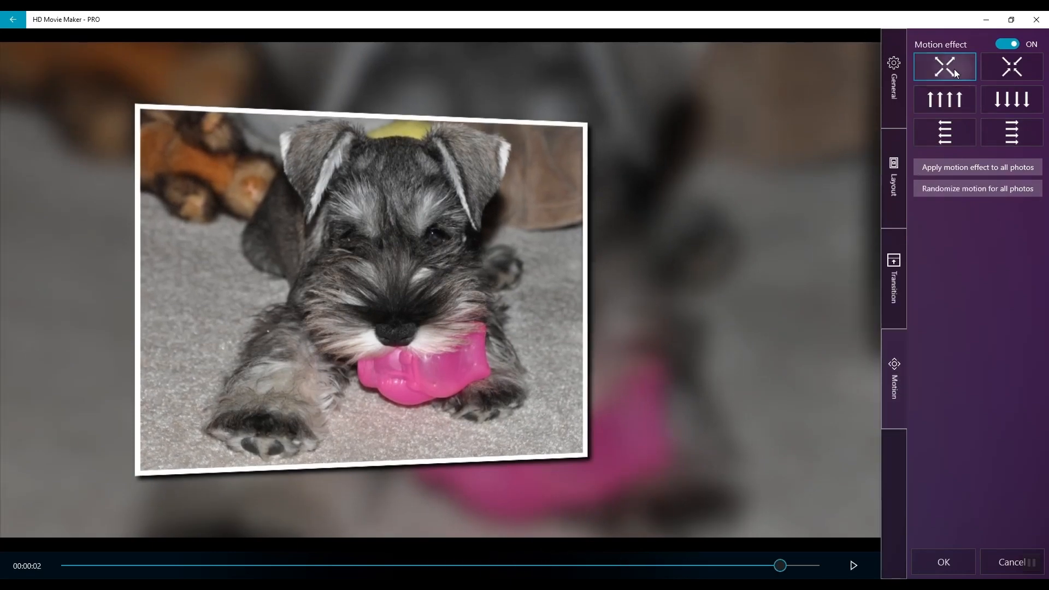
{"action": "left_click", "coordinate": [1016, 68]}
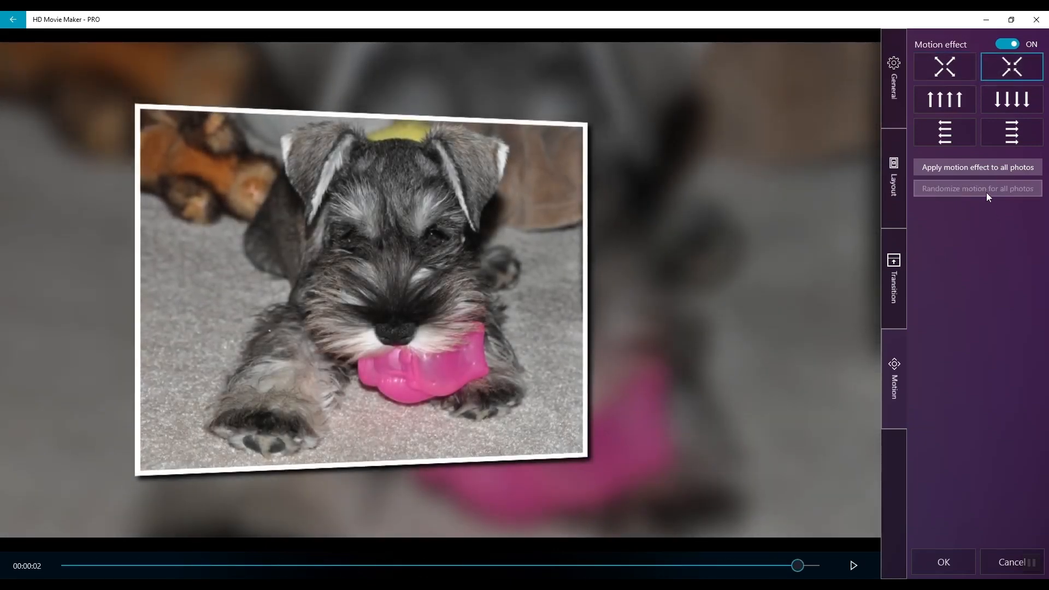
{"action": "left_click", "coordinate": [989, 173]}
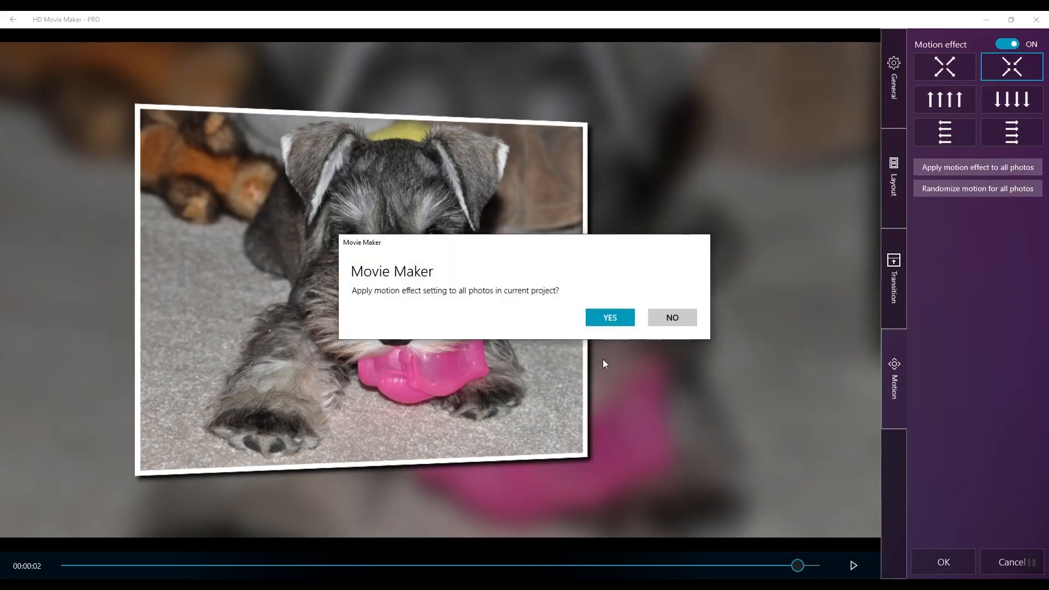
{"action": "left_click", "coordinate": [610, 317]}
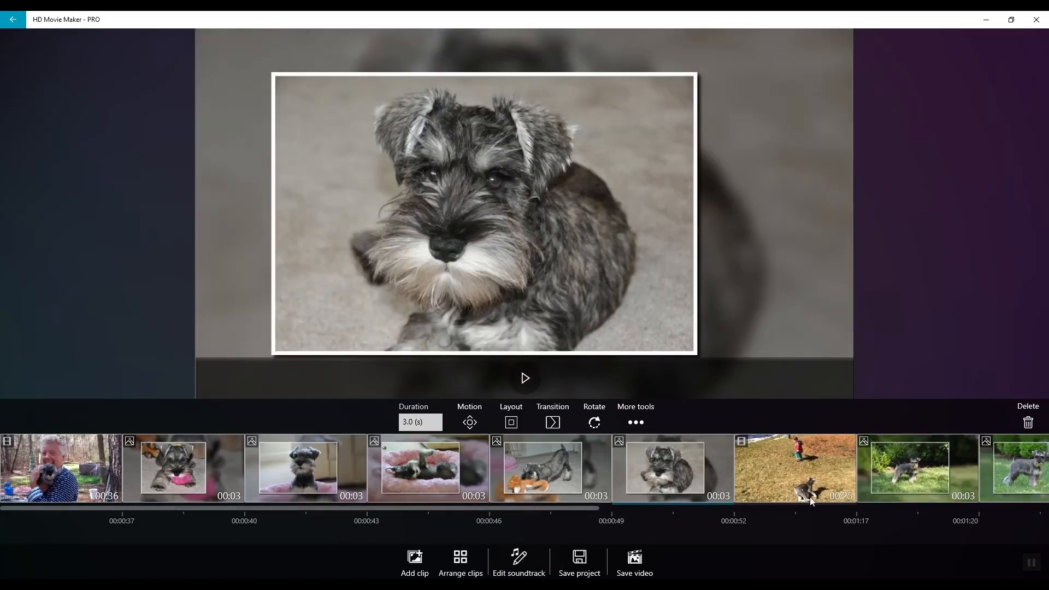
- Mute the opening video of the woman holding the puppy and set its transition to Fade
{"action": "left_click", "coordinate": [77, 474]}
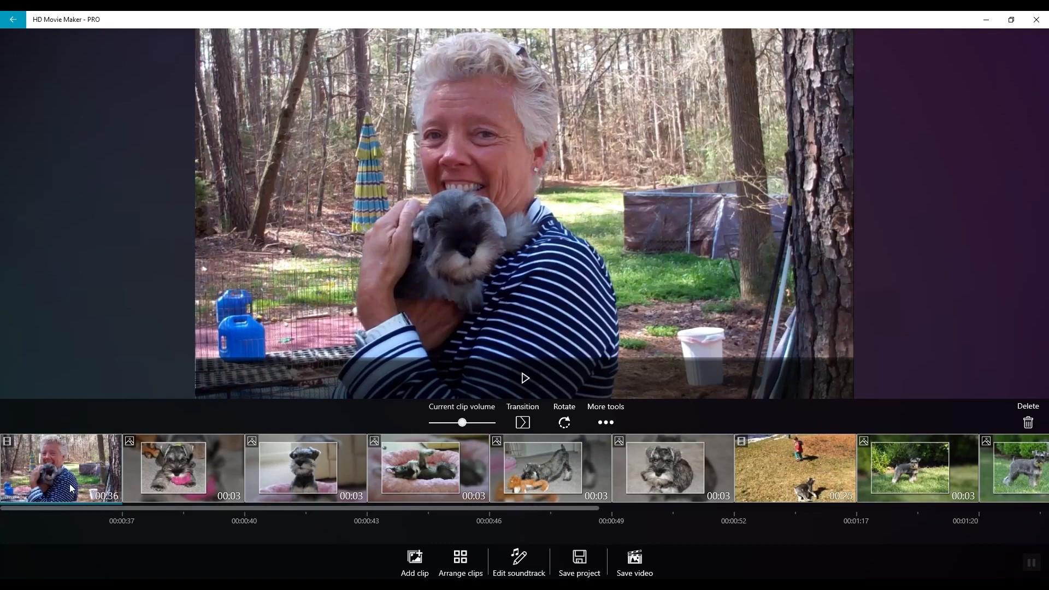
{"action": "left_click_drag", "start_coordinate": [462, 425], "coordinate": [425, 426]}
{"action": "left_click", "coordinate": [523, 423]}
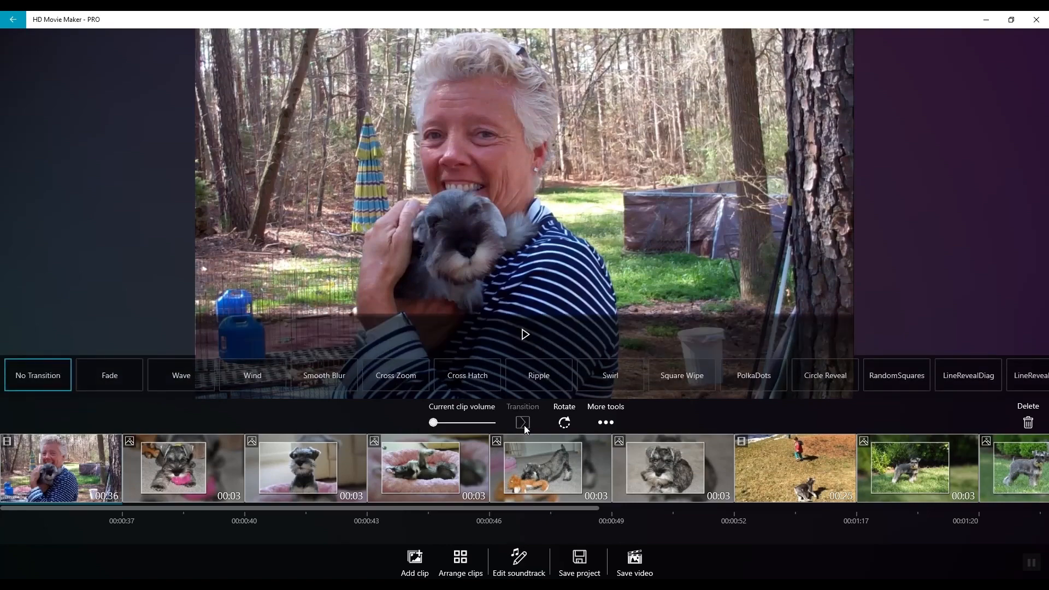
{"action": "left_click", "coordinate": [118, 377]}
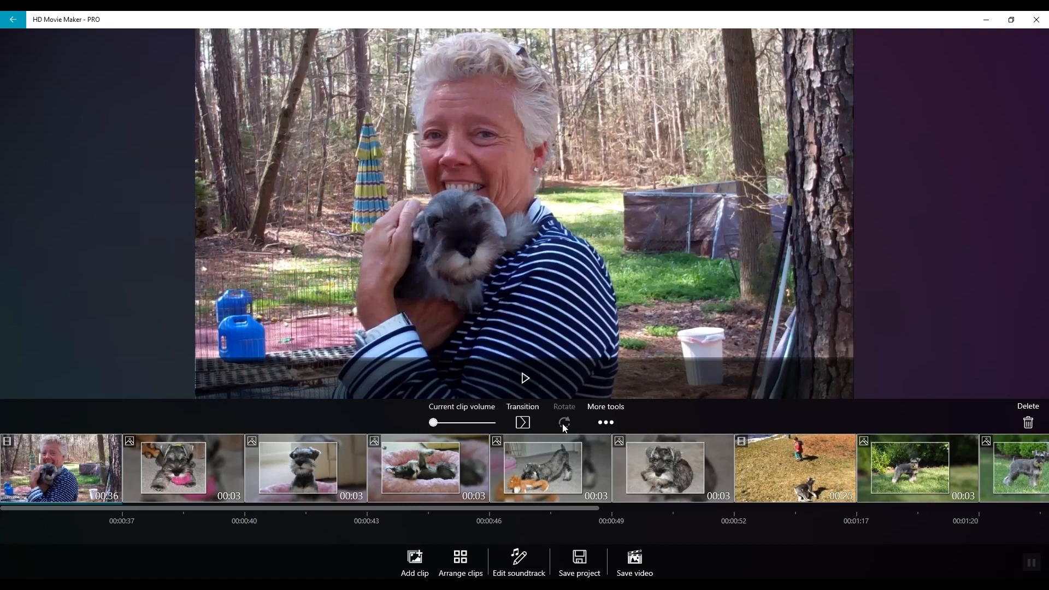
- Split the opening video of the woman holding the puppy at about 8 and 34 seconds, and save the split
{"action": "left_click", "coordinate": [606, 424]}
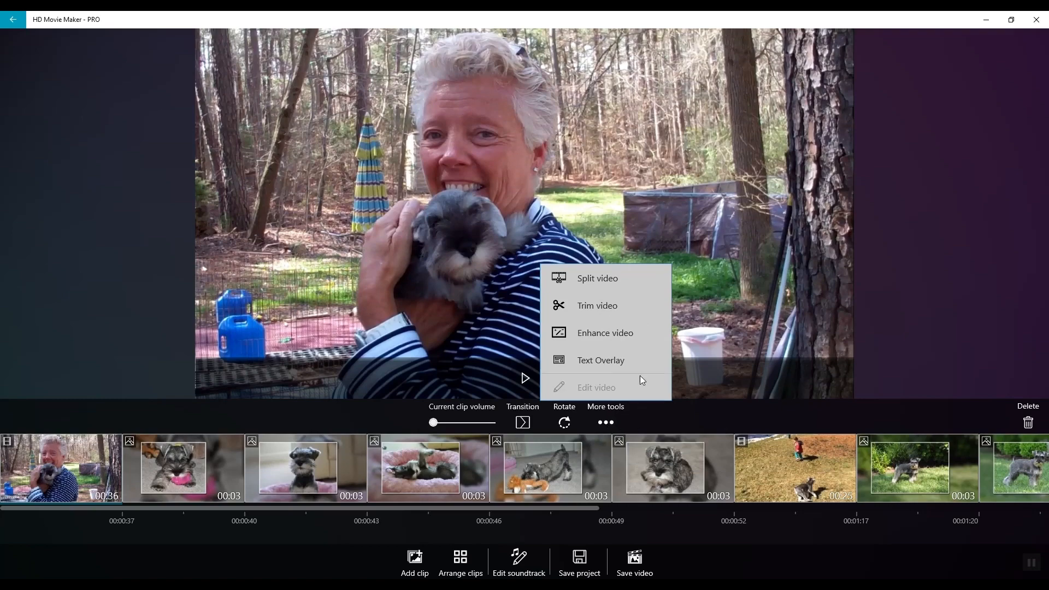
{"action": "left_click", "coordinate": [602, 281]}
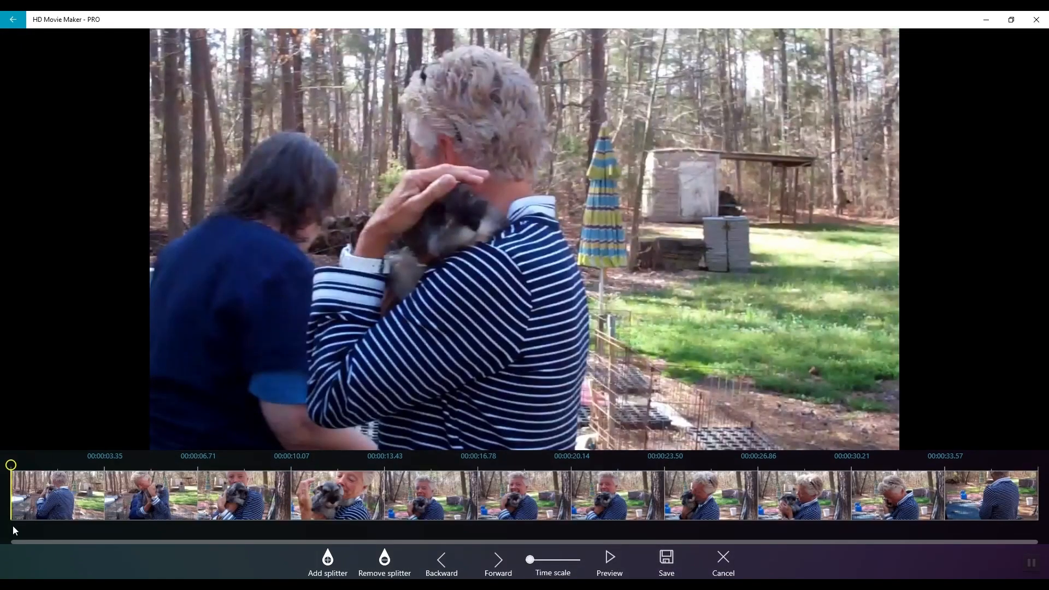
{"action": "left_click_drag", "start_coordinate": [10, 465], "coordinate": [245, 474]}
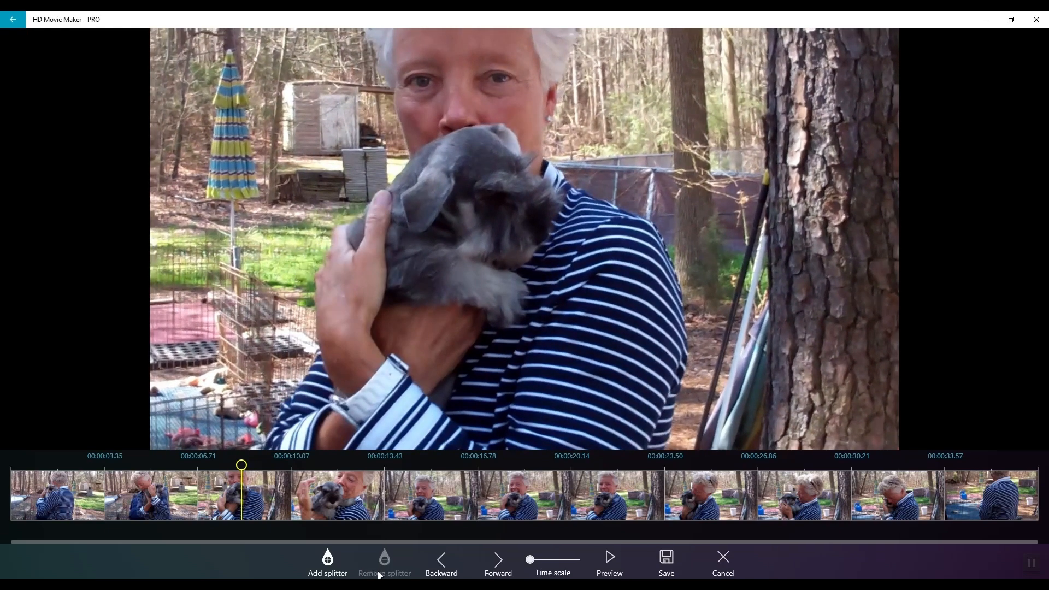
{"action": "left_click", "coordinate": [329, 569]}
{"action": "left_click_drag", "start_coordinate": [247, 466], "coordinate": [912, 452]}
{"action": "left_click_drag", "start_coordinate": [931, 453], "coordinate": [963, 454]}
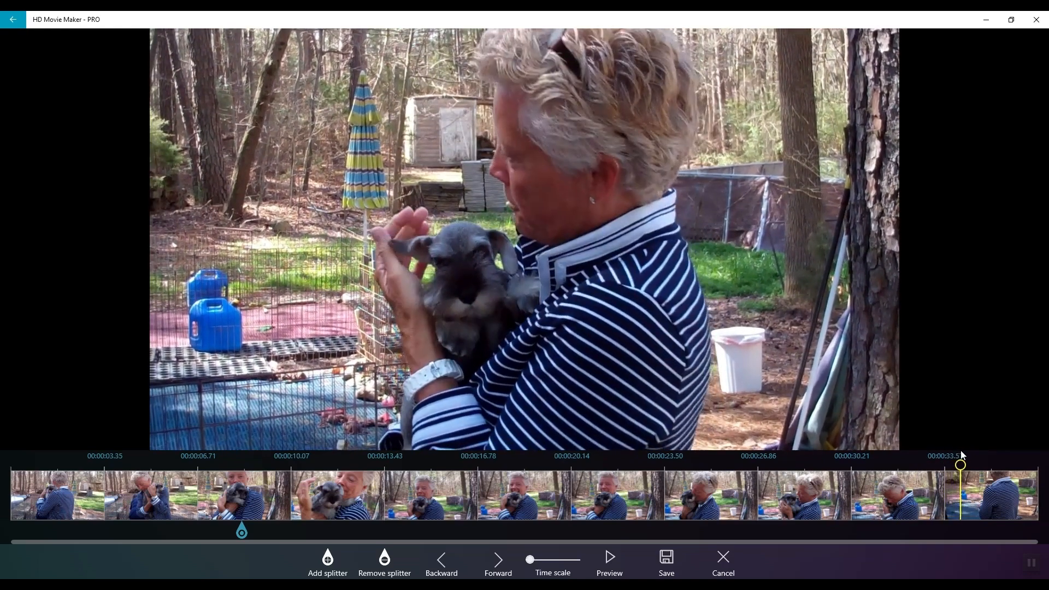
{"action": "left_click", "coordinate": [324, 565]}
{"action": "left_click", "coordinate": [671, 564]}
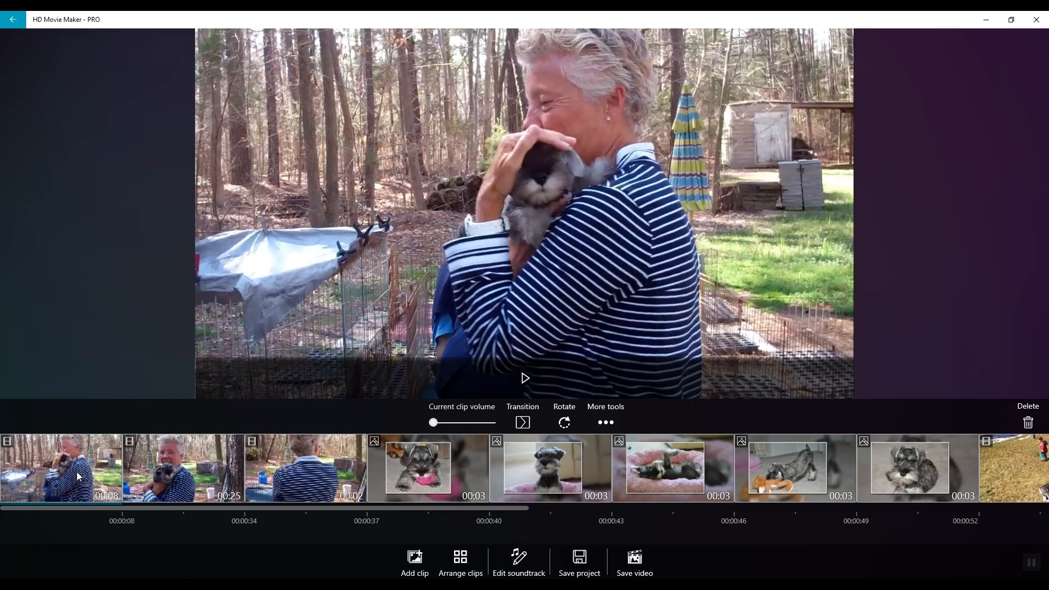
- Review the three pieces of the split video, and delete the first and last ones, keeping the 25-second middle piece
{"action": "left_click", "coordinate": [212, 486]}
{"action": "left_click", "coordinate": [287, 477]}
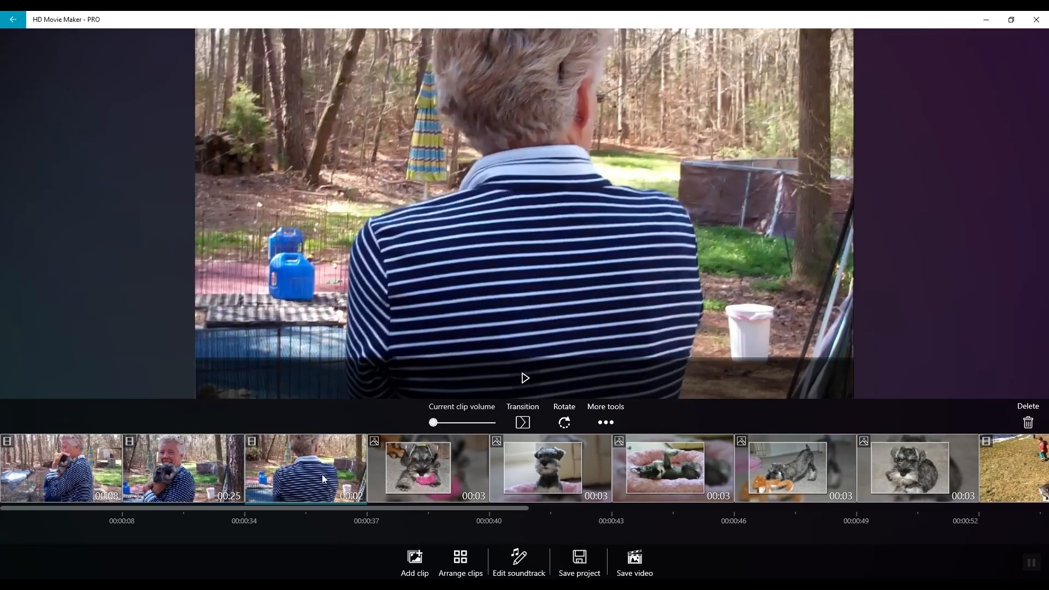
{"action": "left_click", "coordinate": [90, 472]}
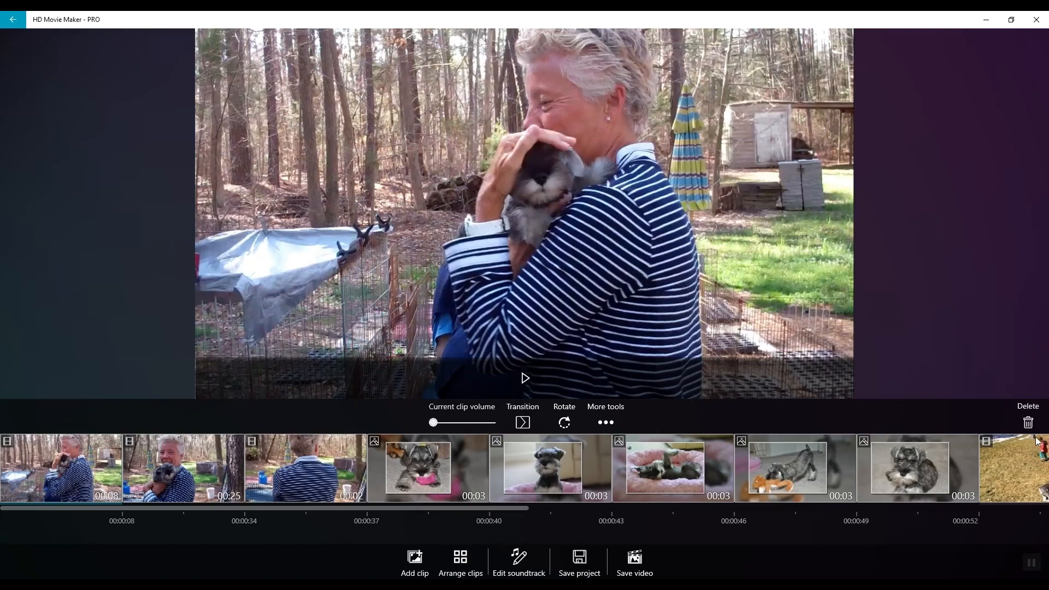
{"action": "left_click", "coordinate": [1029, 422]}
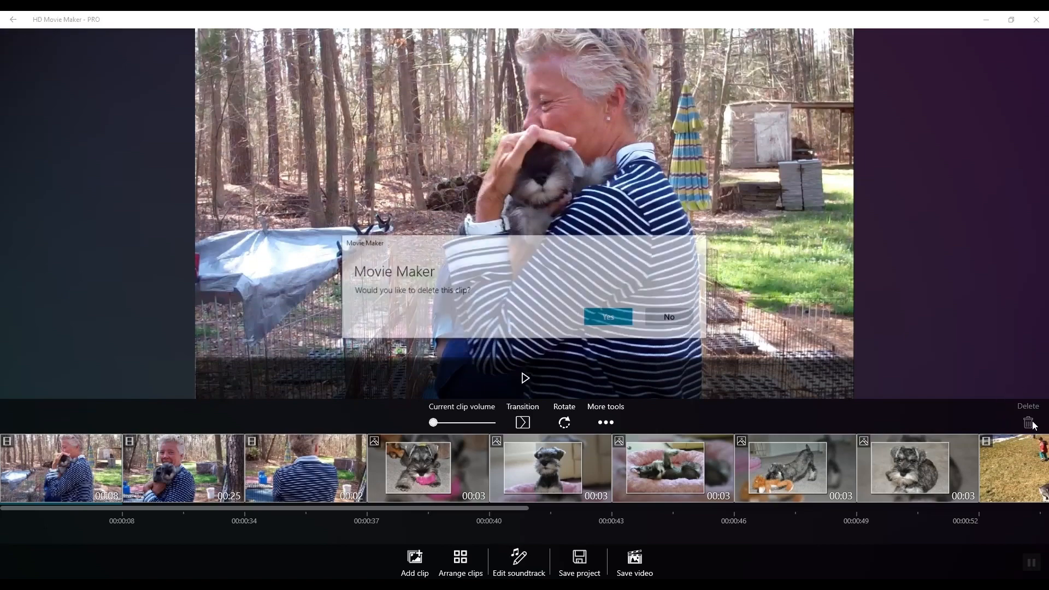
{"action": "left_click", "coordinate": [626, 322]}
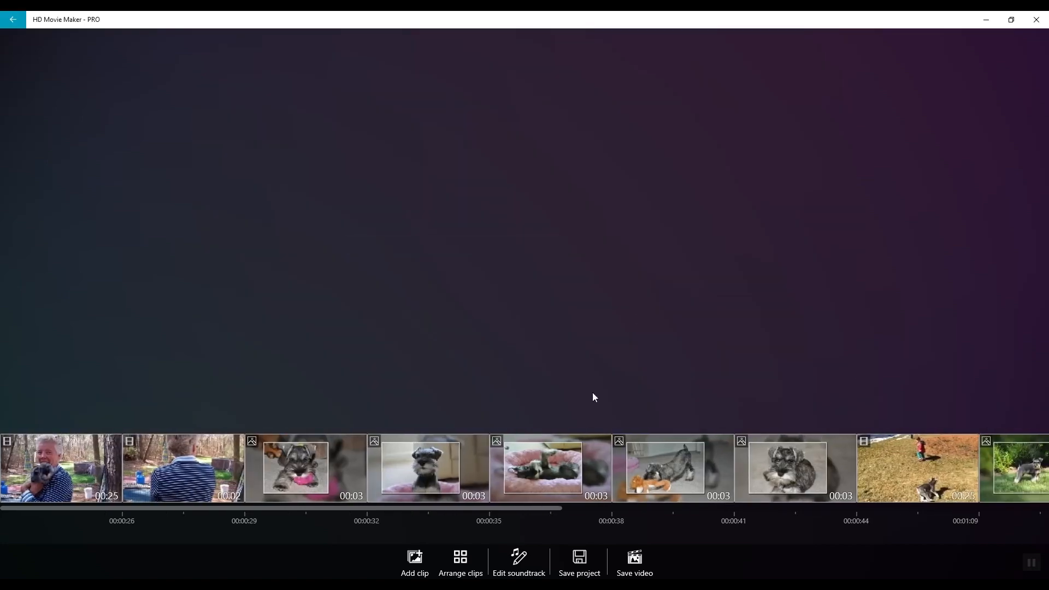
{"action": "left_click", "coordinate": [207, 480]}
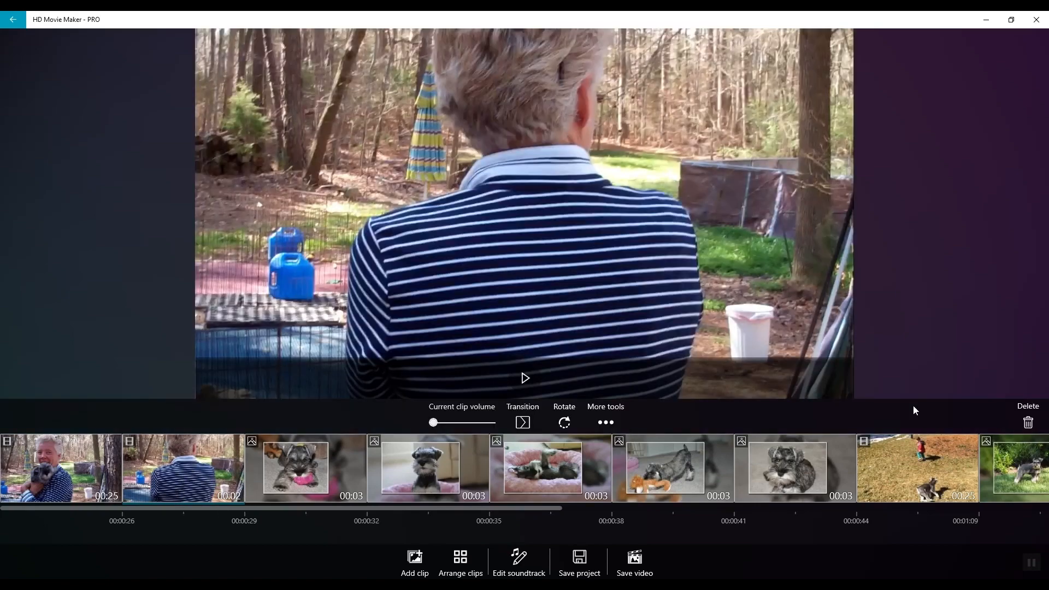
{"action": "left_click", "coordinate": [1027, 423]}
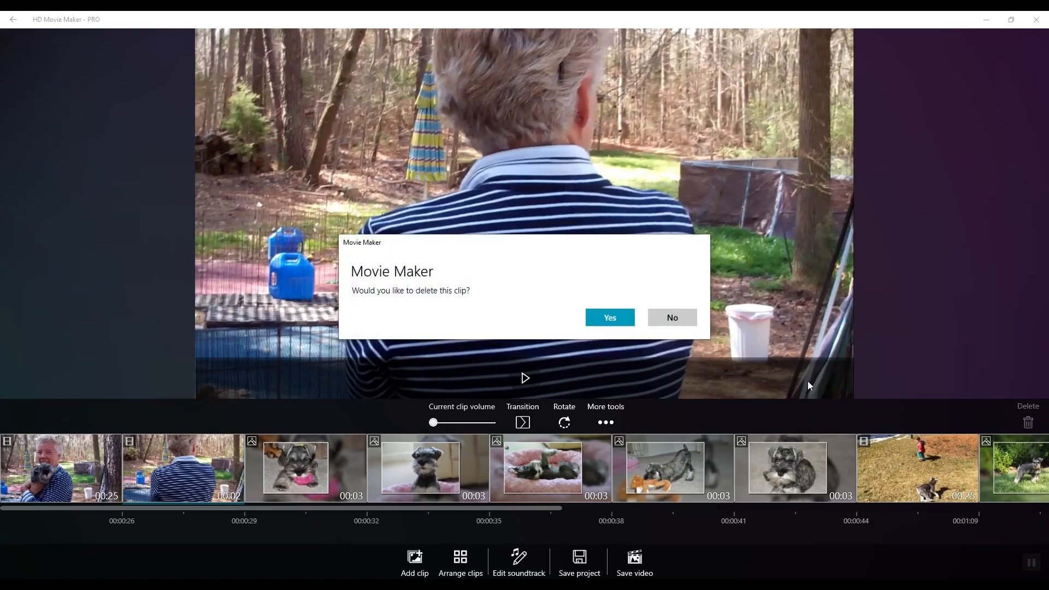
{"action": "left_click", "coordinate": [618, 322]}
{"action": "left_click", "coordinate": [46, 476]}
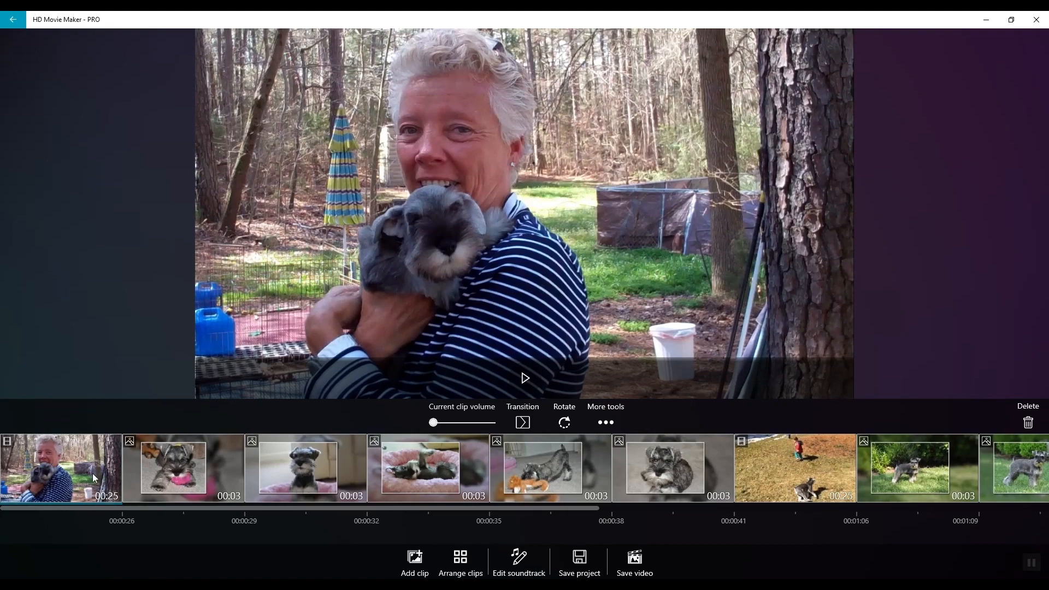
- Trim the video of the child and dog, marking the section from about 24.2 seconds to the end for removal
{"action": "left_click", "coordinate": [812, 475]}
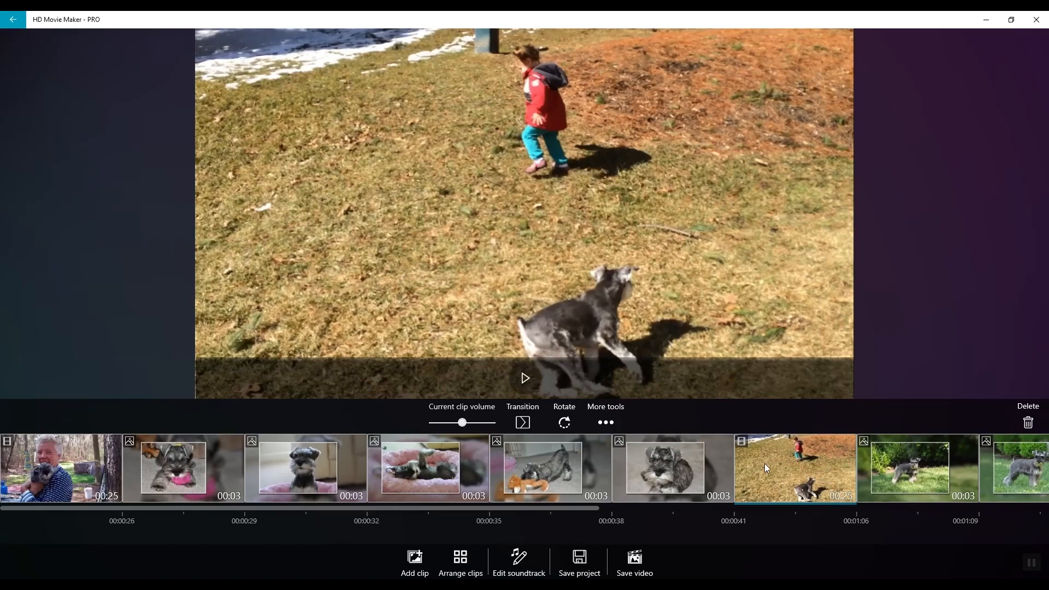
{"action": "left_click", "coordinate": [602, 423]}
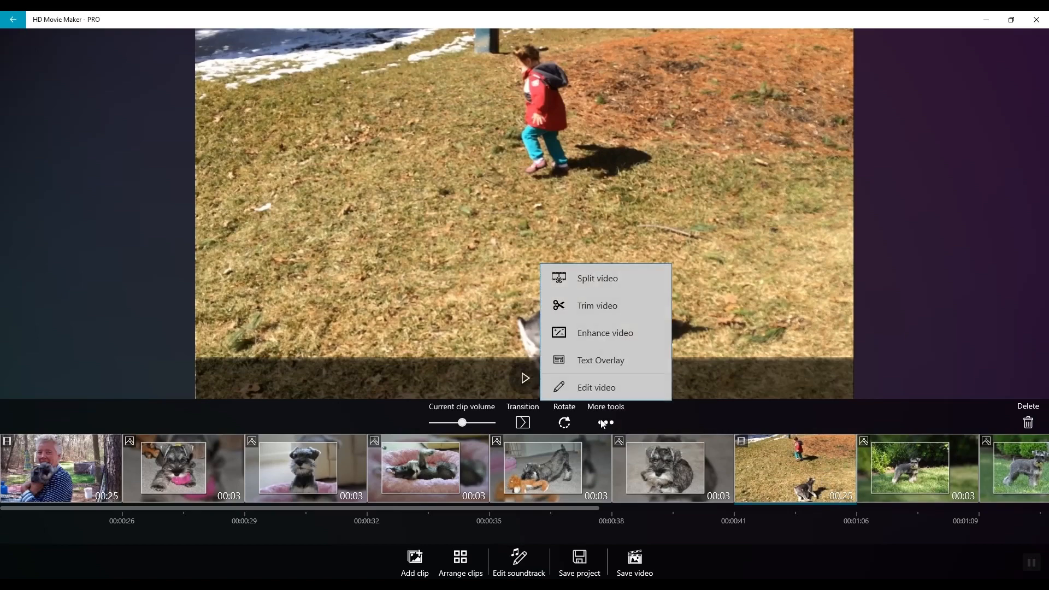
{"action": "left_click", "coordinate": [599, 306]}
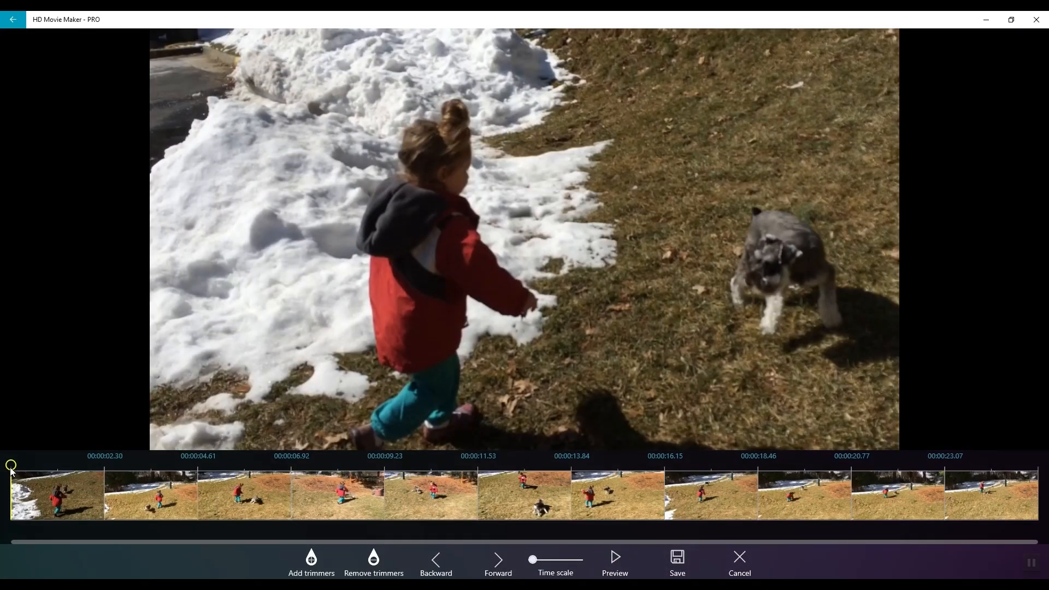
{"action": "left_click_drag", "start_coordinate": [11, 471], "coordinate": [993, 508]}
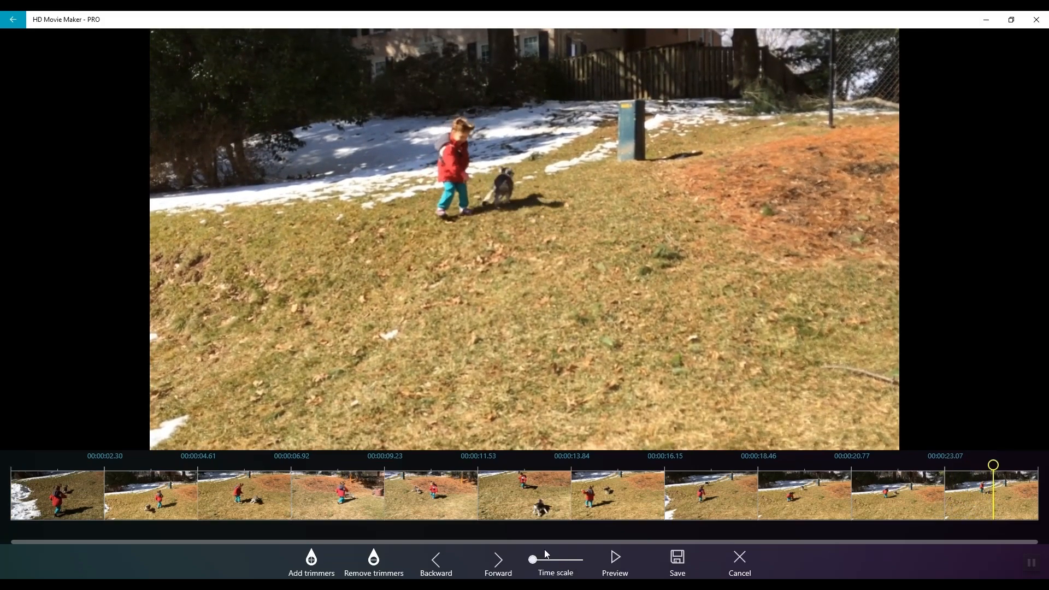
{"action": "left_click", "coordinate": [310, 559]}
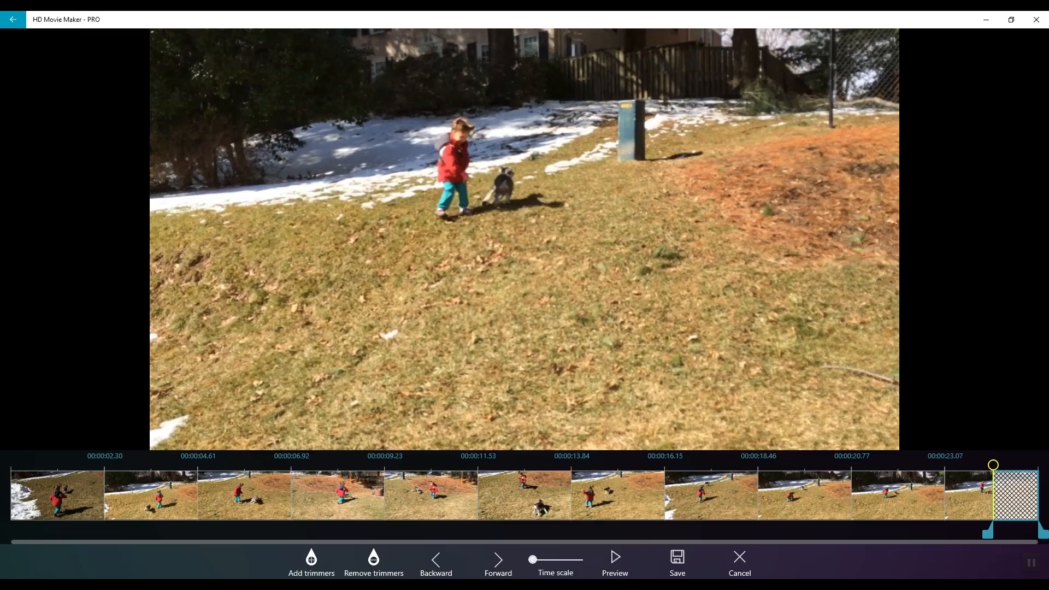
- Add a second removal section, adjust it to cover the video's first 2.4 seconds or so, and save the trim
{"action": "left_click_drag", "start_coordinate": [994, 469], "coordinate": [287, 479]}
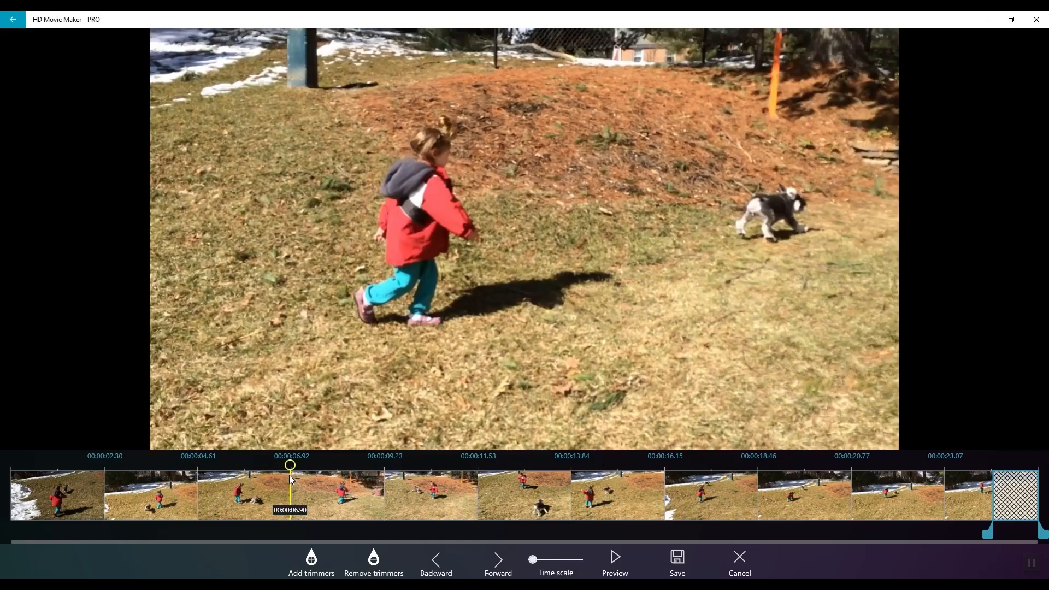
{"action": "left_click", "coordinate": [309, 564]}
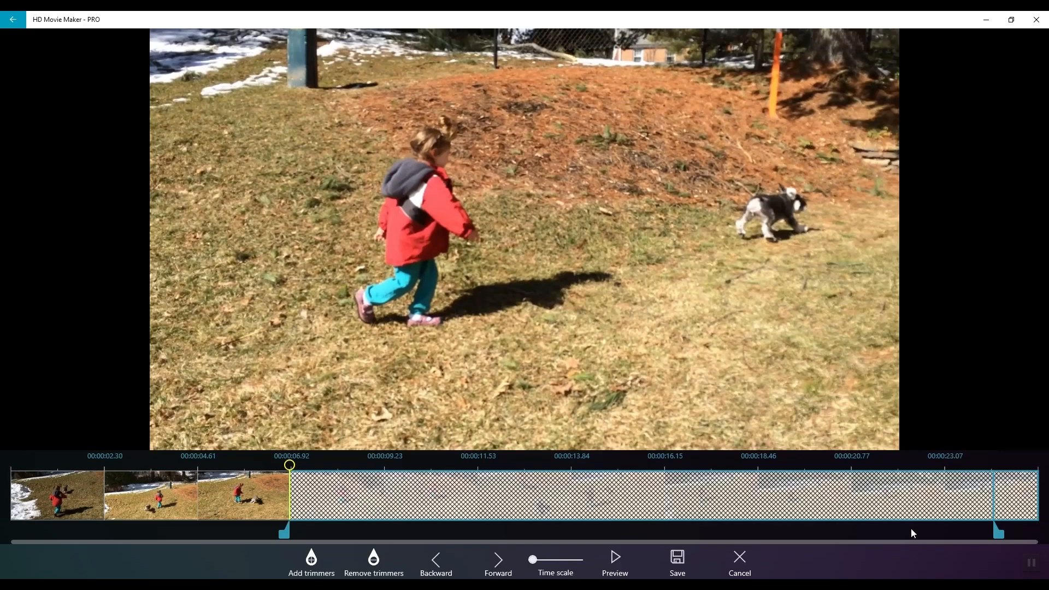
{"action": "left_click_drag", "start_coordinate": [1003, 536], "coordinate": [428, 528]}
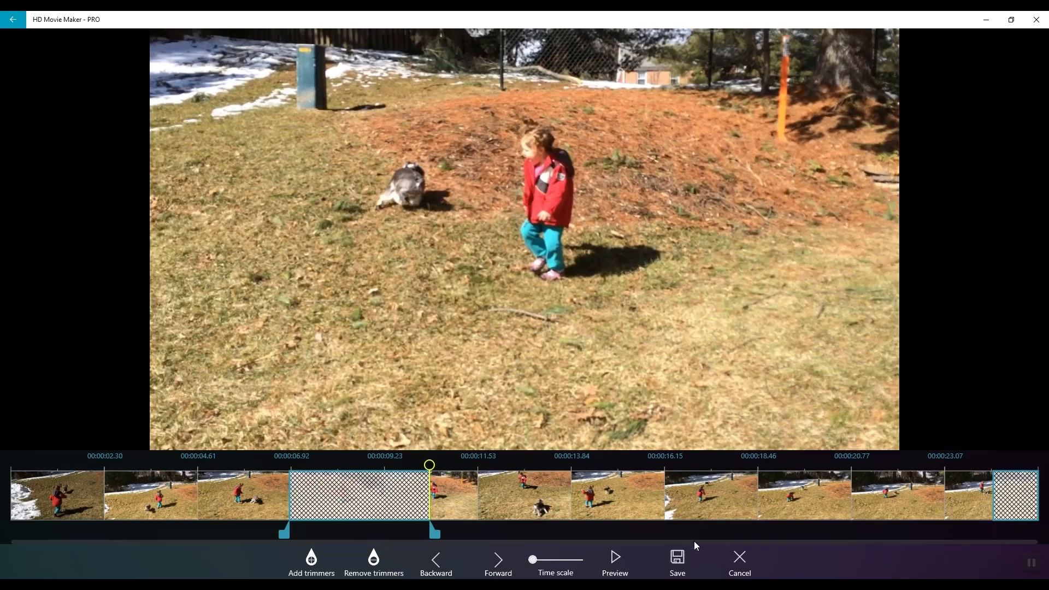
{"action": "left_click_drag", "start_coordinate": [430, 537], "coordinate": [657, 533]}
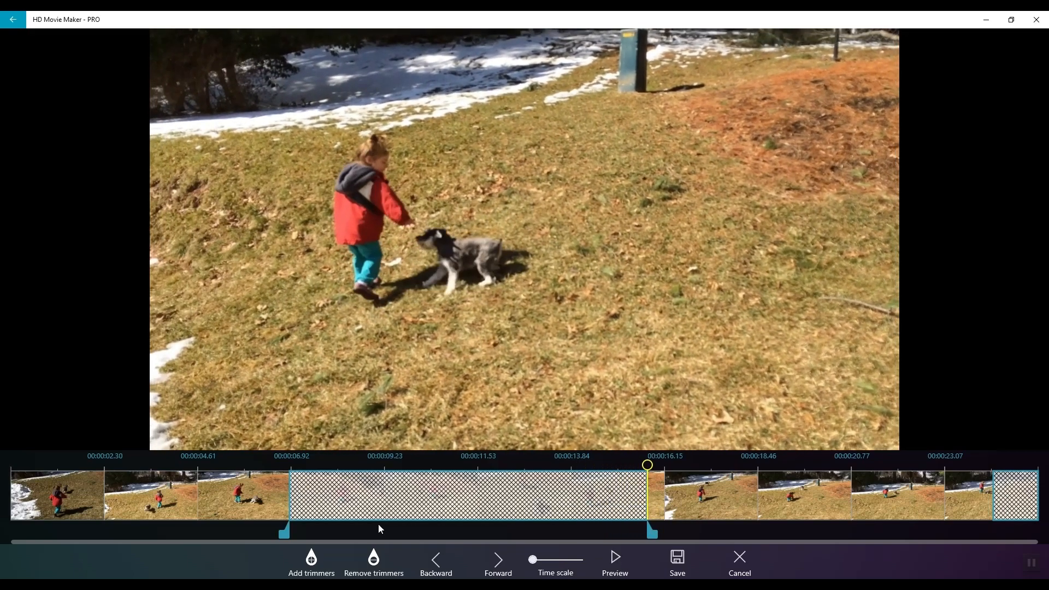
{"action": "left_click_drag", "start_coordinate": [285, 531], "coordinate": [28, 523]}
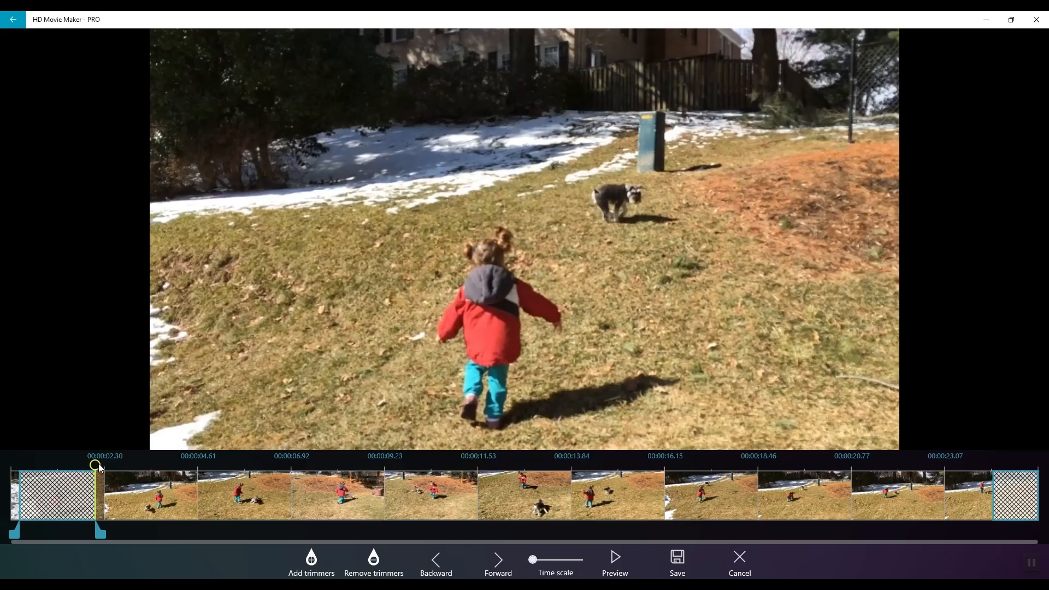
{"action": "mouse_move", "coordinate": [99, 467]}
{"action": "left_mouse_down"}
{"action": "mouse_move", "coordinate": [31, 471]}
{"action": "mouse_move", "coordinate": [110, 477]}
{"action": "left_mouse_up"}
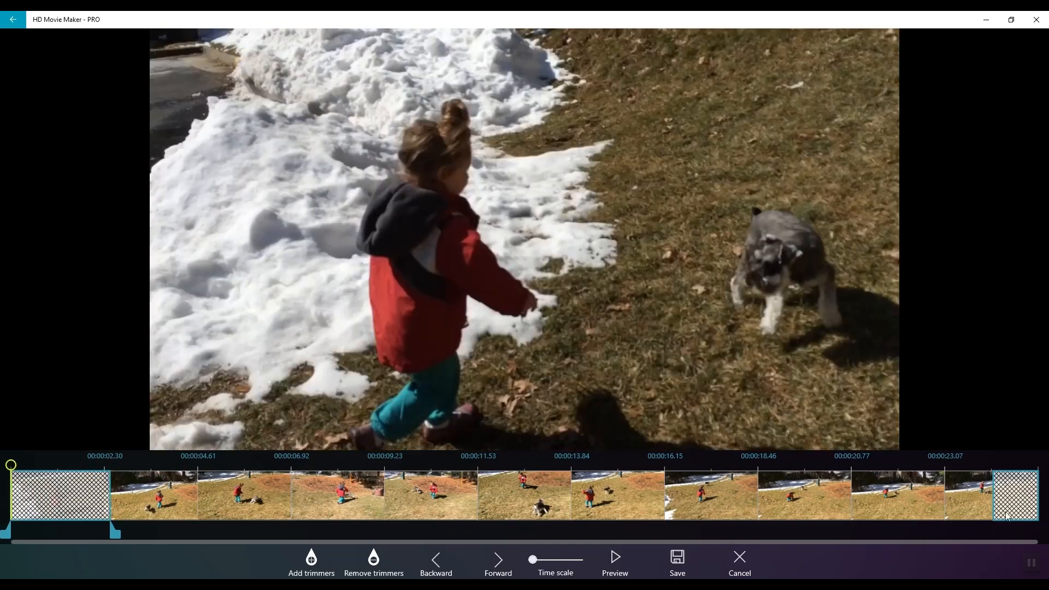
{"action": "left_click", "coordinate": [680, 565]}
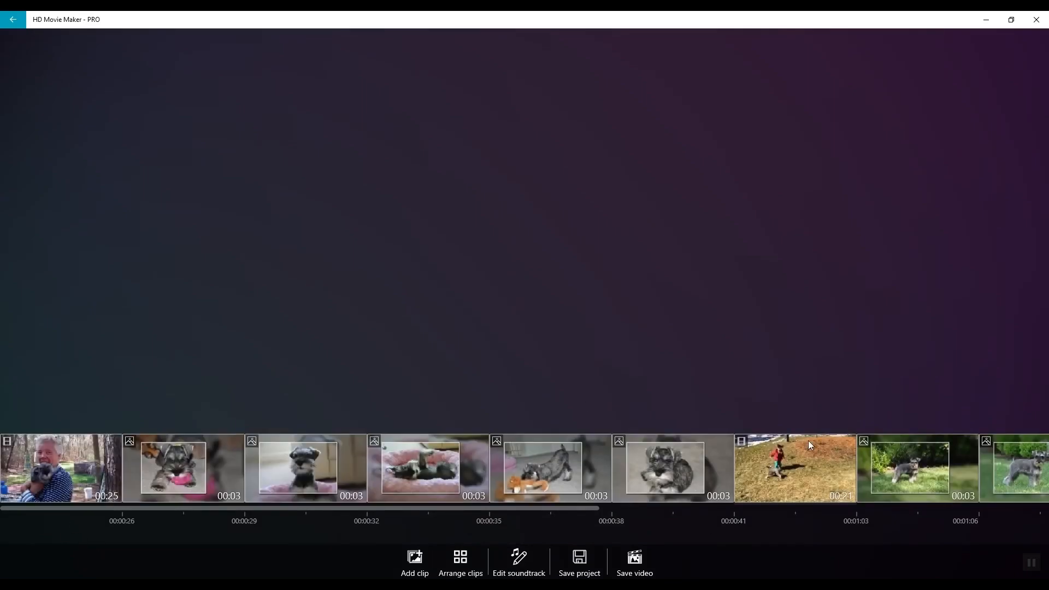
- Enhance the trimmed video of the child and dog with a Saturation effect set to 1
{"action": "left_click", "coordinate": [806, 476]}
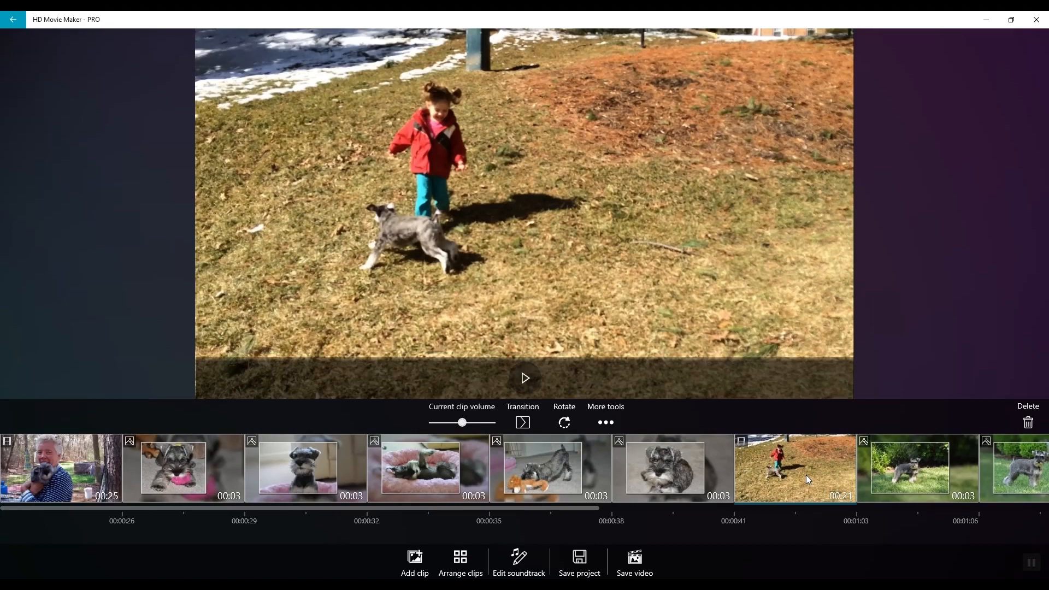
{"action": "left_click", "coordinate": [605, 422]}
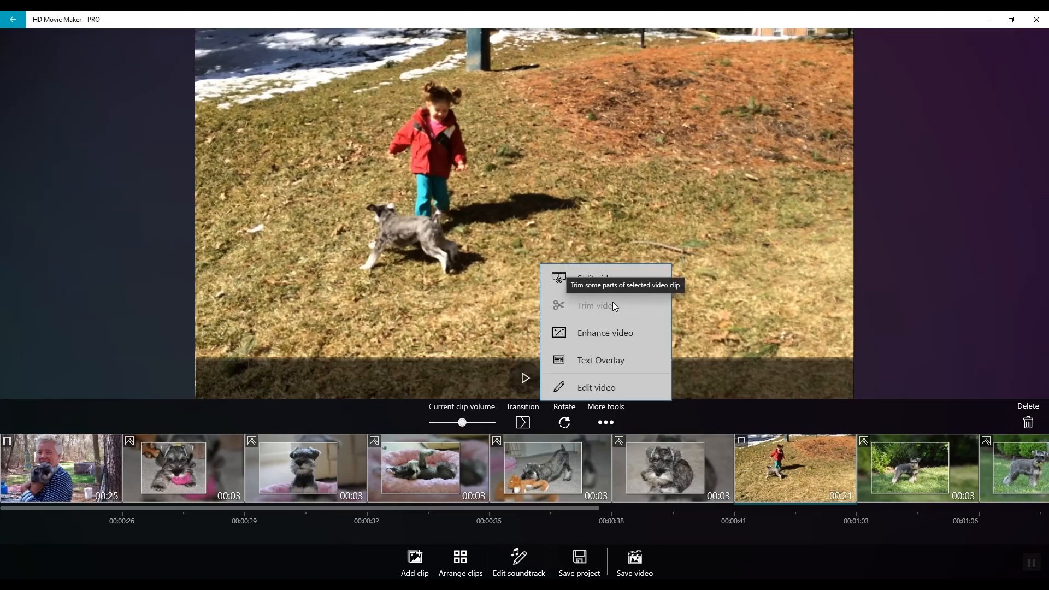
{"action": "left_click", "coordinate": [420, 567]}
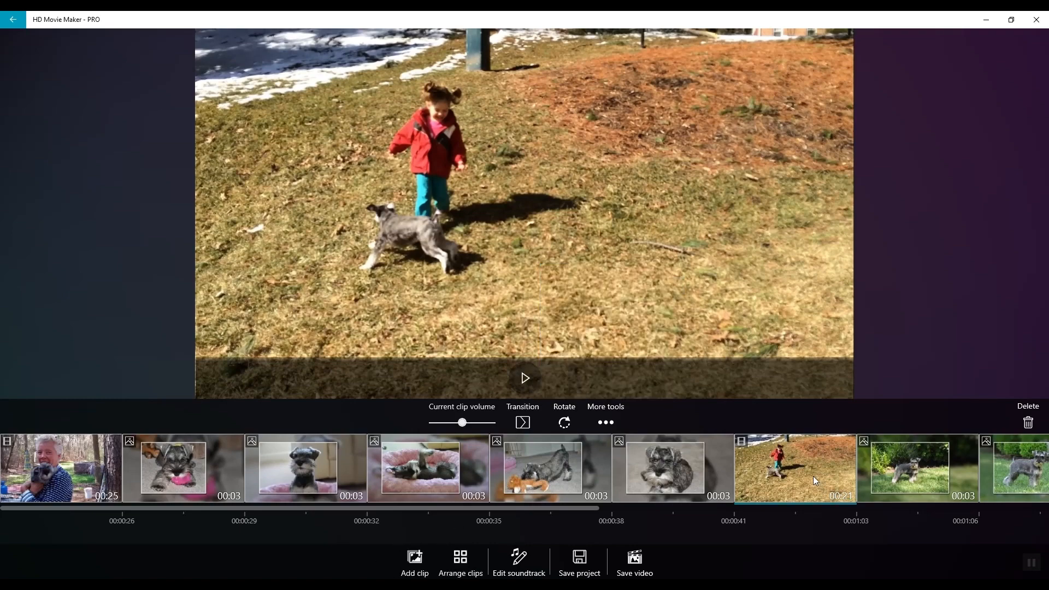
{"action": "left_click", "coordinate": [608, 416]}
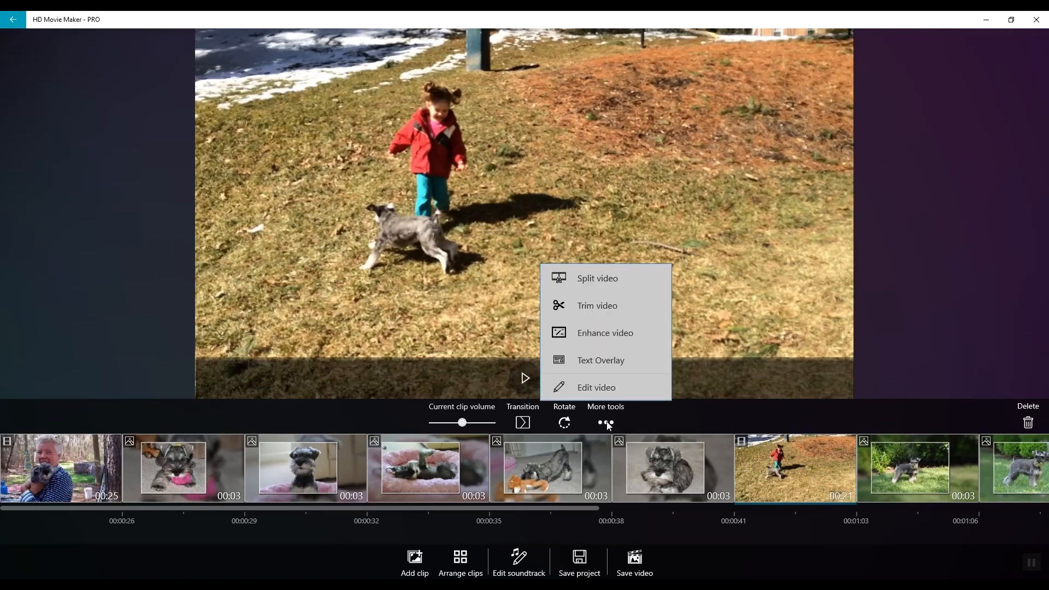
{"action": "left_click", "coordinate": [618, 336]}
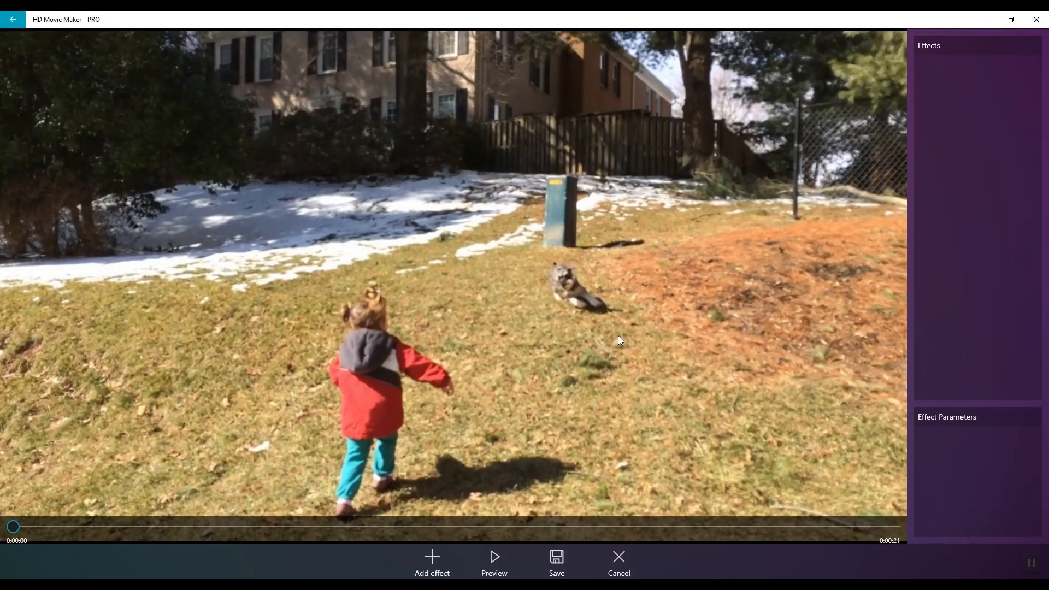
{"action": "left_click_drag", "start_coordinate": [16, 530], "coordinate": [156, 530]}
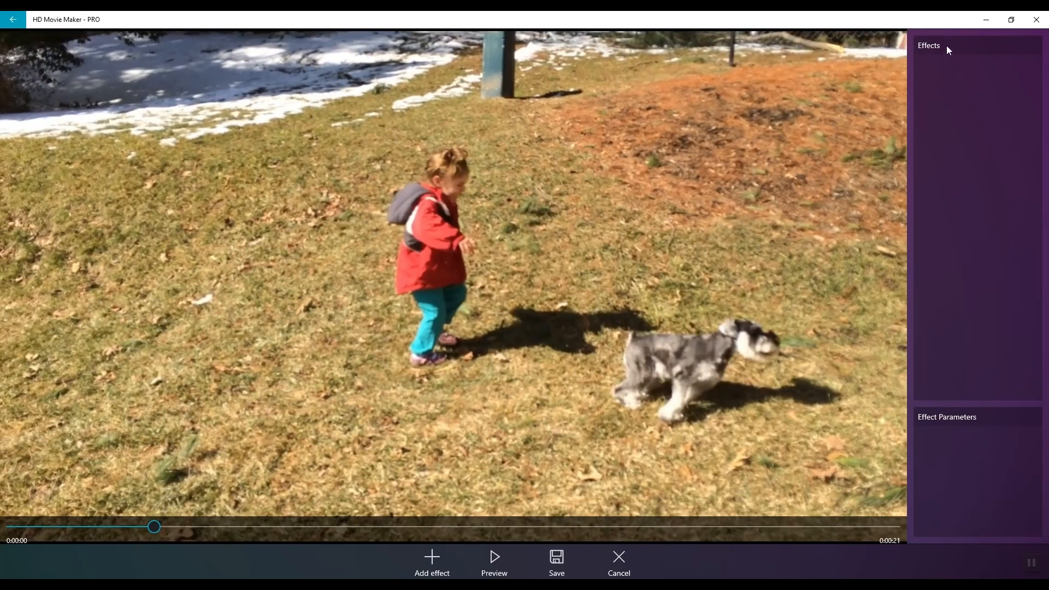
{"action": "left_click", "coordinate": [433, 555]}
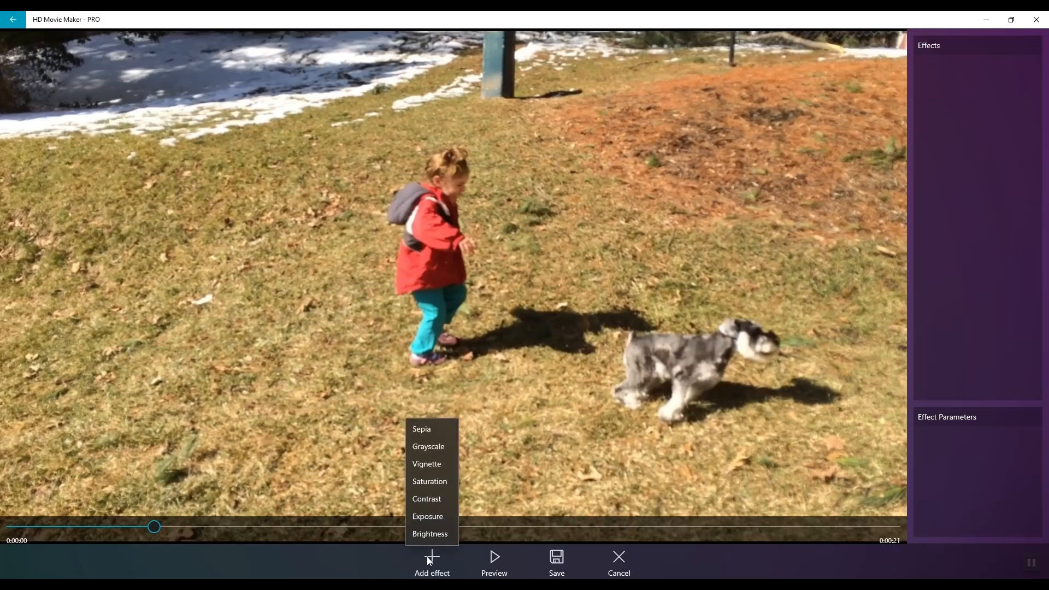
{"action": "left_click", "coordinate": [435, 485]}
{"action": "left_click_drag", "start_coordinate": [980, 457], "coordinate": [1048, 450]}
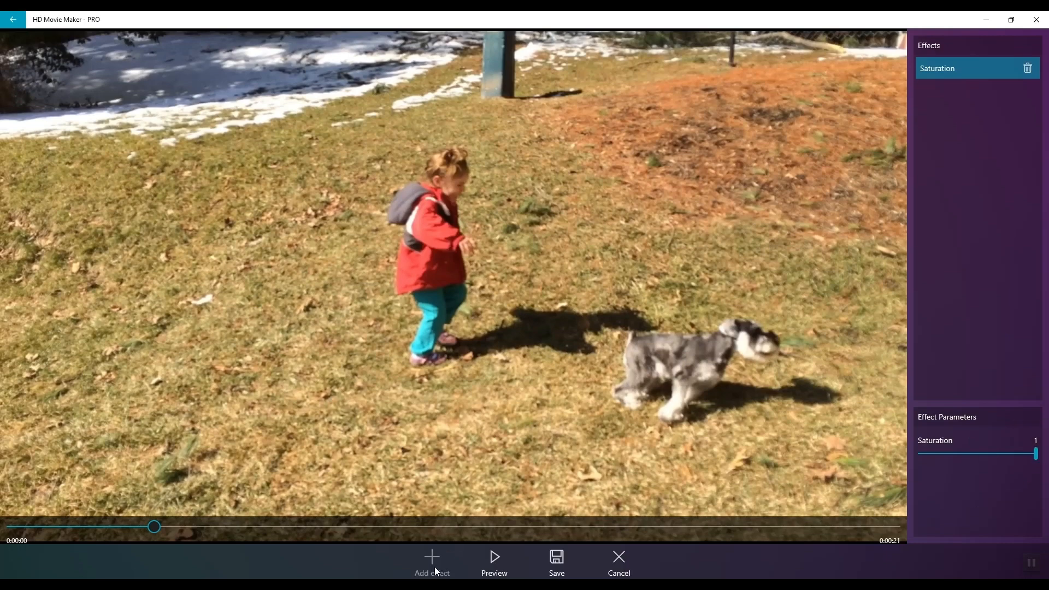
- Try a Vignette effect with amount 0.83 and curve 0.8 on the video, and remove it
{"action": "left_click", "coordinate": [434, 566]}
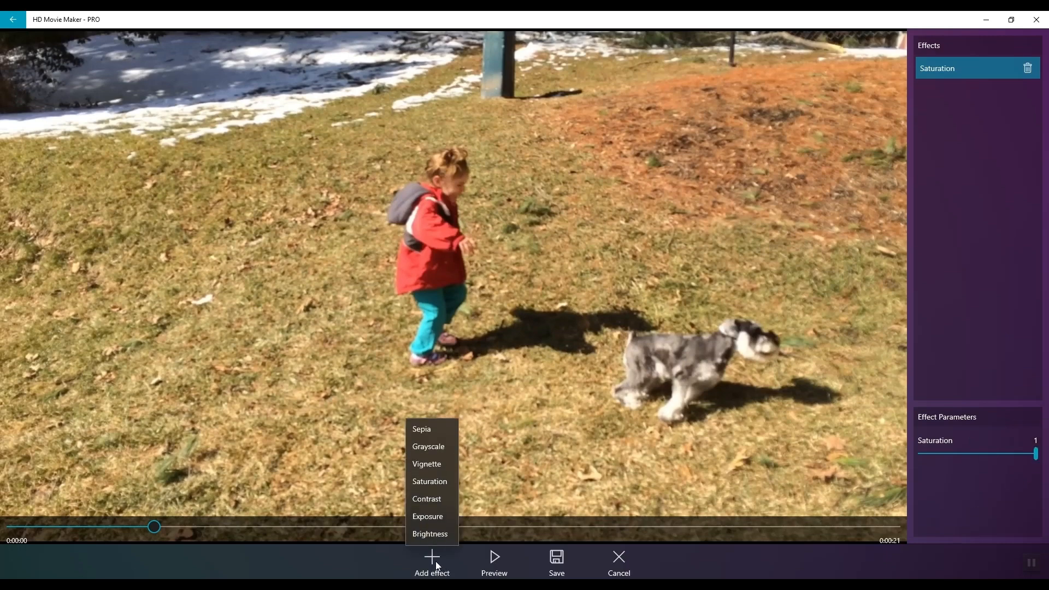
{"action": "left_click", "coordinate": [424, 465]}
{"action": "left_click_drag", "start_coordinate": [932, 453], "coordinate": [1014, 481]}
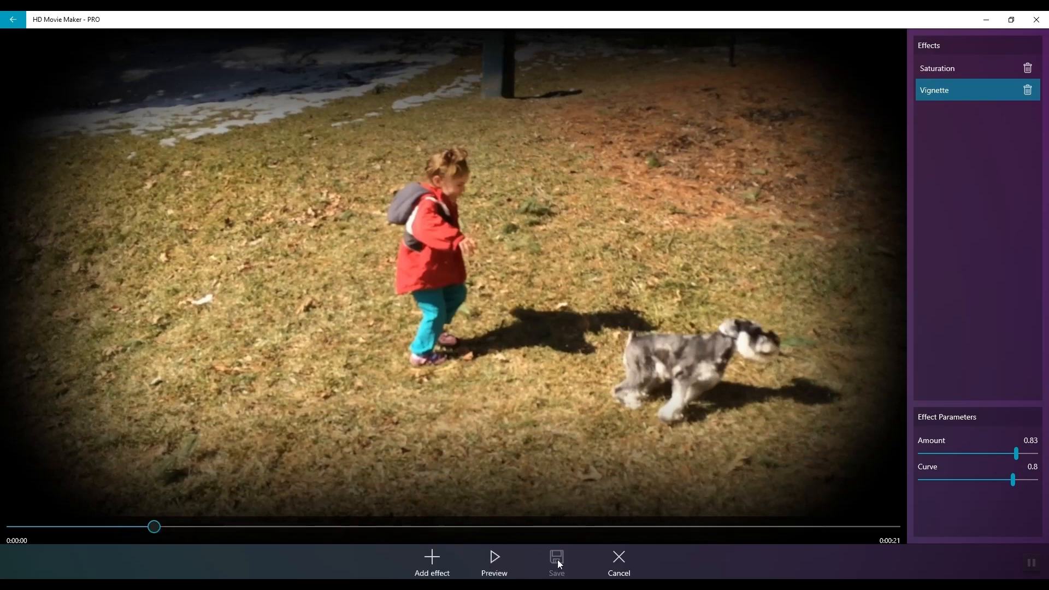
{"action": "left_click", "coordinate": [1027, 90]}
- Try the Sepia and Grayscale effects on the video of the child and dog, and remove both
{"action": "left_click", "coordinate": [432, 557]}
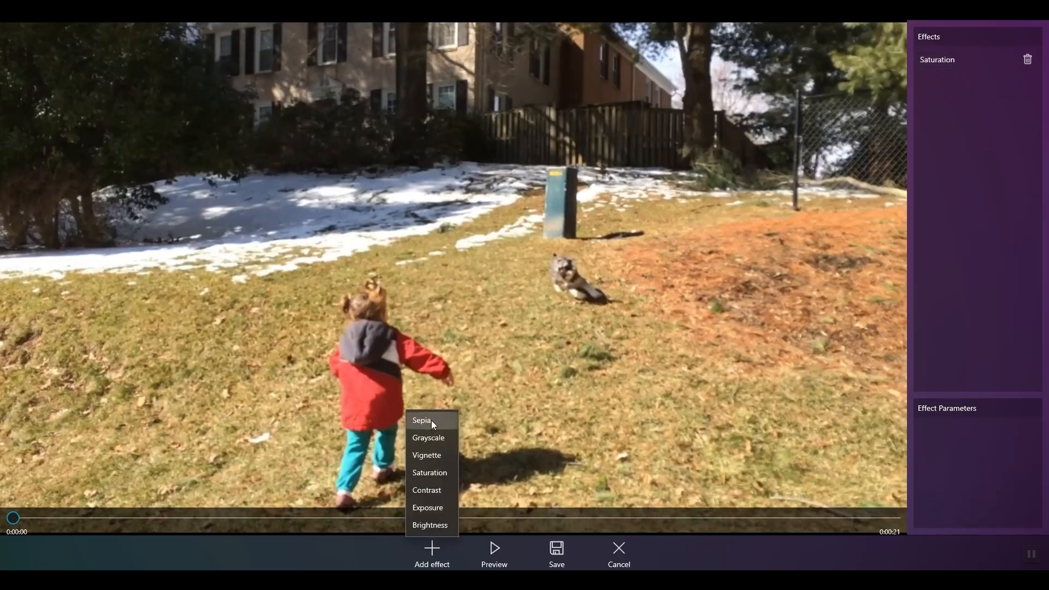
{"action": "left_click", "coordinate": [431, 421]}
{"action": "left_click", "coordinate": [435, 549]}
{"action": "left_click", "coordinate": [421, 443]}
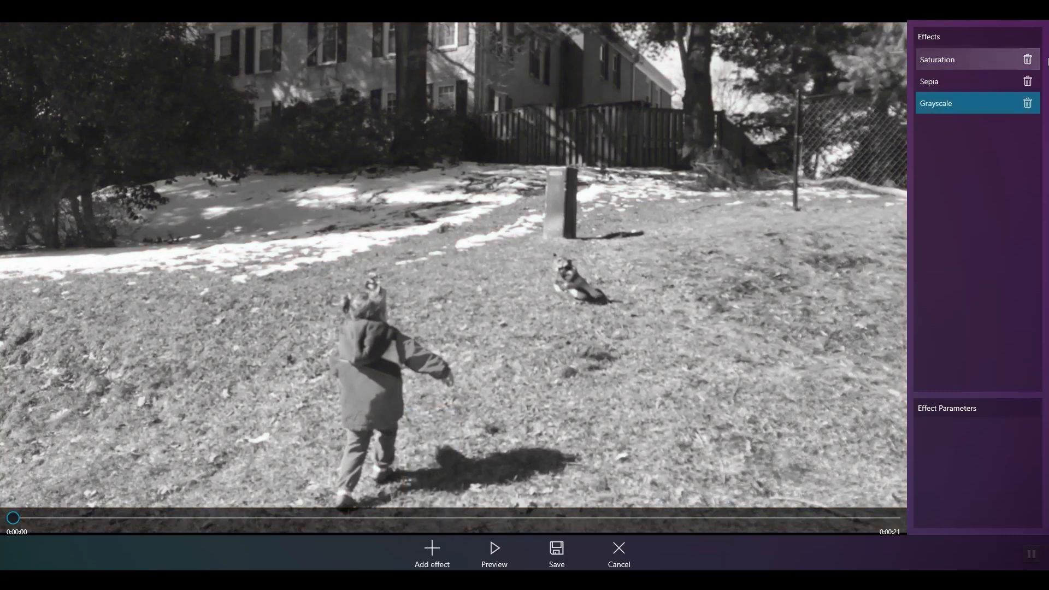
{"action": "left_click", "coordinate": [1033, 85]}
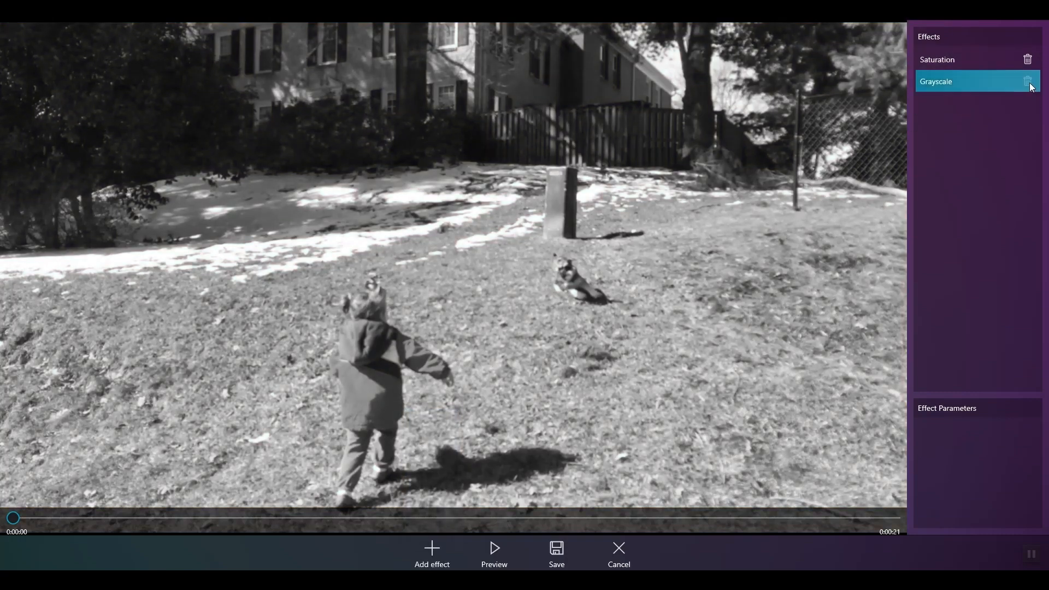
{"action": "left_click", "coordinate": [1027, 82]}
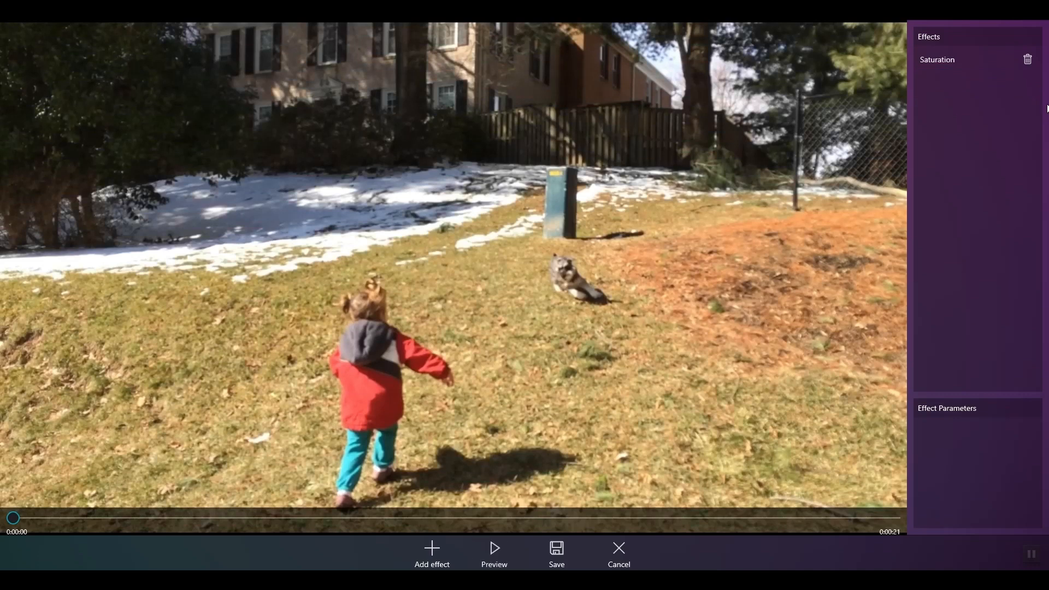
- Try a Contrast effect of 0.31 and an Exposure effect on the video, and remove both
{"action": "left_click", "coordinate": [441, 558]}
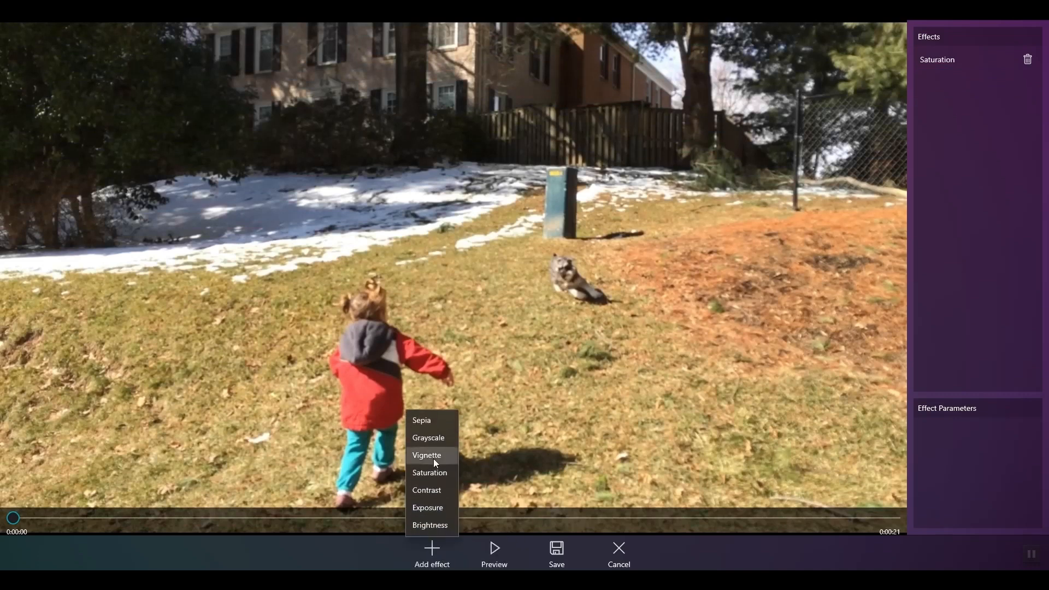
{"action": "left_click", "coordinate": [438, 491]}
{"action": "mouse_move", "coordinate": [987, 450]}
{"action": "left_mouse_down"}
{"action": "mouse_move", "coordinate": [1037, 446]}
{"action": "mouse_move", "coordinate": [914, 453]}
{"action": "mouse_move", "coordinate": [995, 440]}
{"action": "left_mouse_up"}
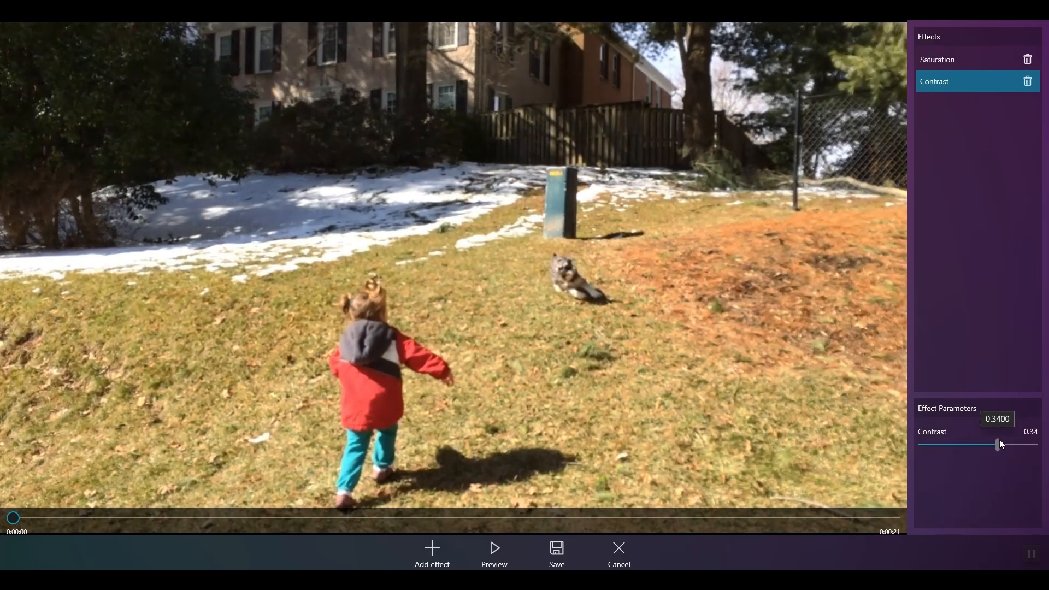
{"action": "left_click", "coordinate": [431, 554]}
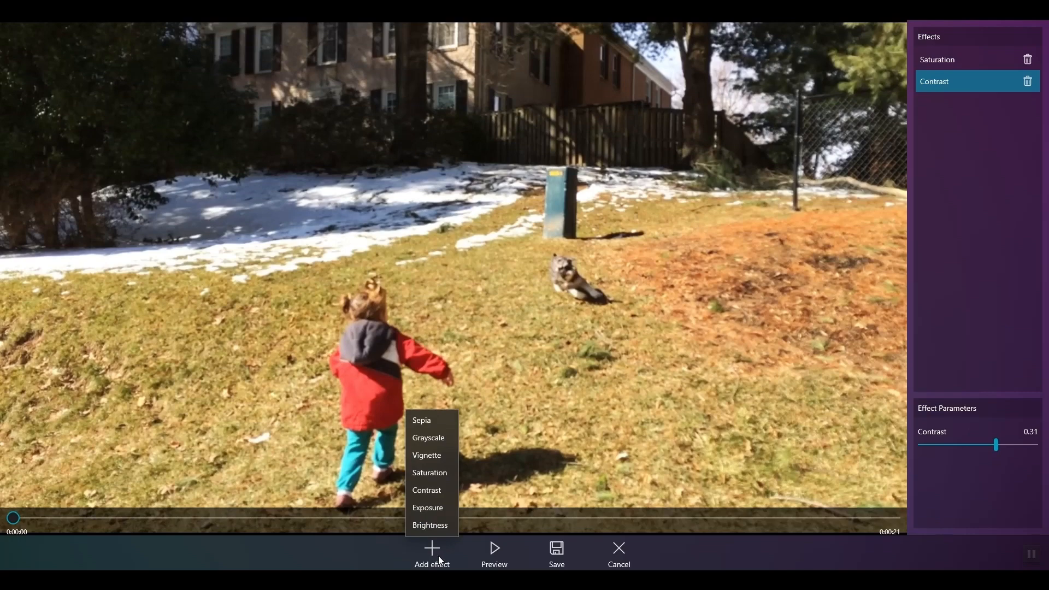
{"action": "left_click", "coordinate": [432, 511]}
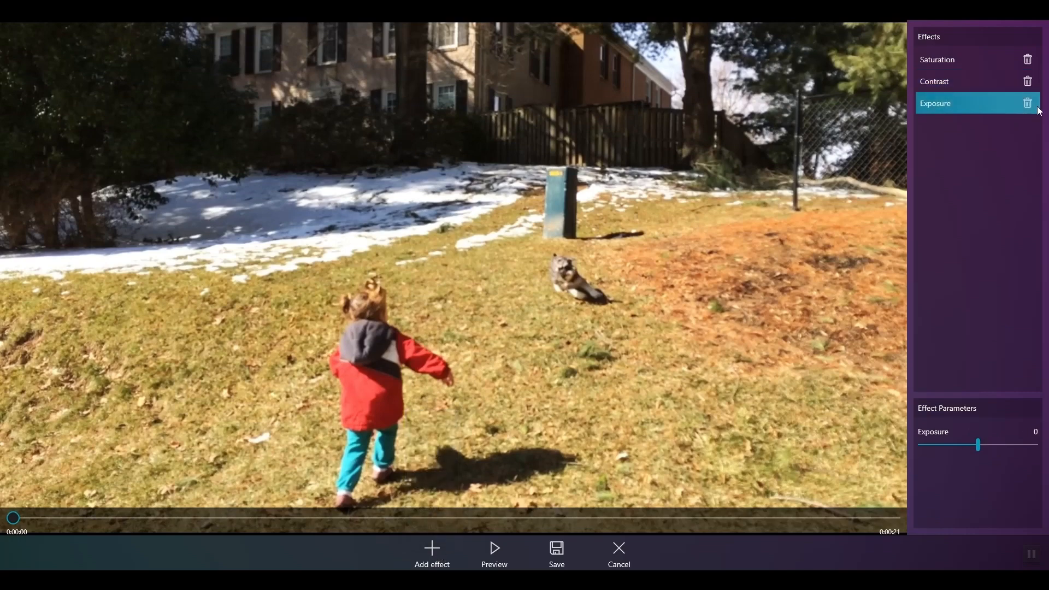
{"action": "left_click", "coordinate": [1027, 82]}
{"action": "mouse_move", "coordinate": [978, 445]}
{"action": "left_mouse_down"}
{"action": "mouse_move", "coordinate": [954, 446]}
{"action": "mouse_move", "coordinate": [1006, 449]}
{"action": "mouse_move", "coordinate": [988, 451]}
{"action": "left_mouse_up"}
{"action": "left_click", "coordinate": [1028, 82]}
- Try a slightly lowered Brightness effect on the video, and remove it
{"action": "left_click", "coordinate": [431, 557]}
{"action": "left_click", "coordinate": [430, 525]}
{"action": "mouse_move", "coordinate": [978, 447]}
{"action": "left_mouse_down"}
{"action": "mouse_move", "coordinate": [1002, 447]}
{"action": "mouse_move", "coordinate": [947, 451]}
{"action": "mouse_move", "coordinate": [975, 451]}
{"action": "left_mouse_up"}
{"action": "left_click", "coordinate": [1028, 81]}
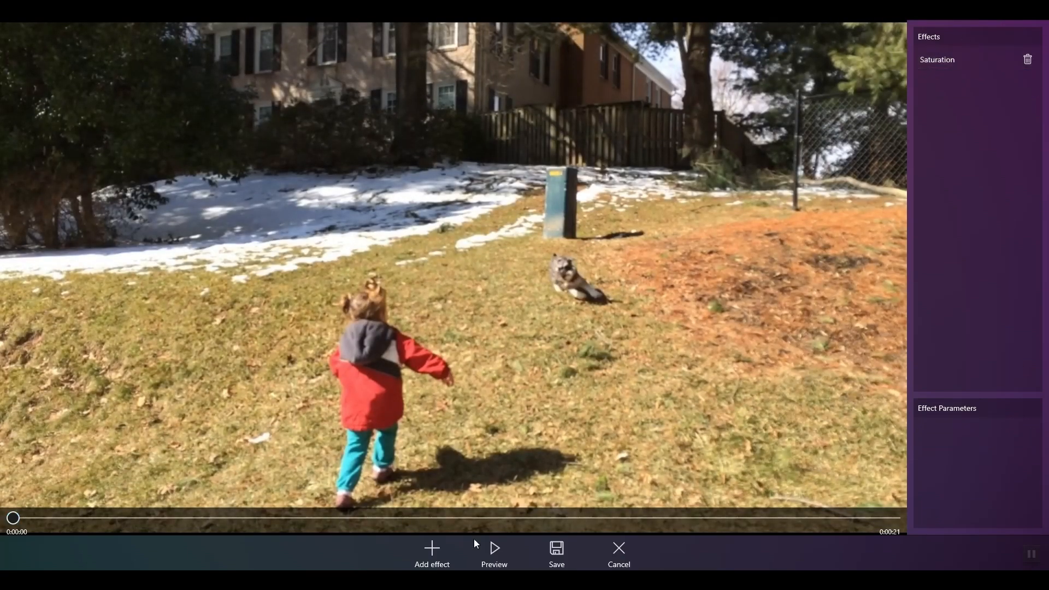
- Save the video's enhancement with only the Saturation effect applied
{"action": "left_click", "coordinate": [548, 549]}
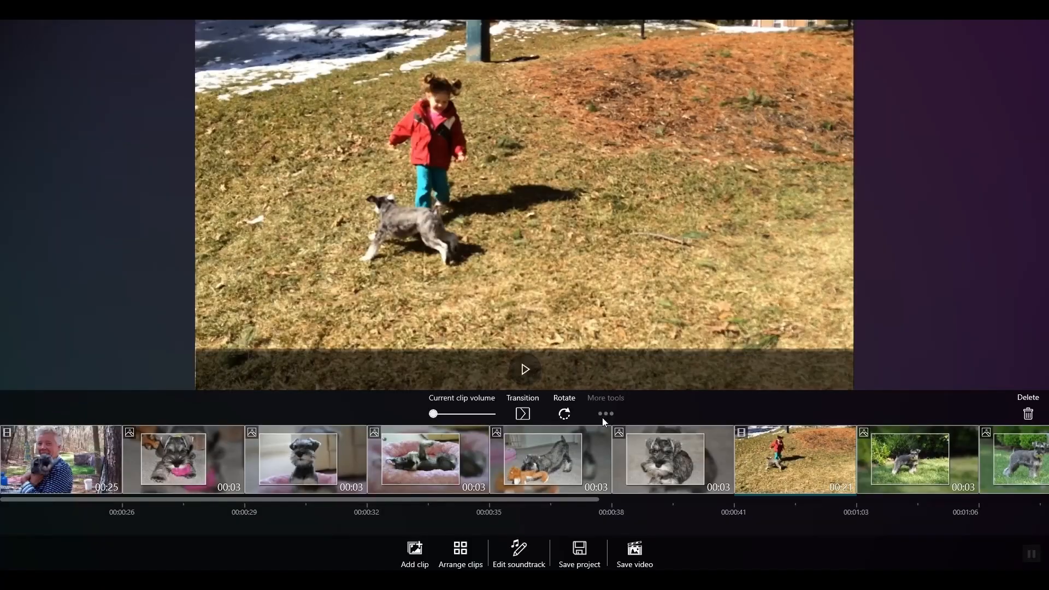
{"action": "left_click", "coordinate": [606, 414]}
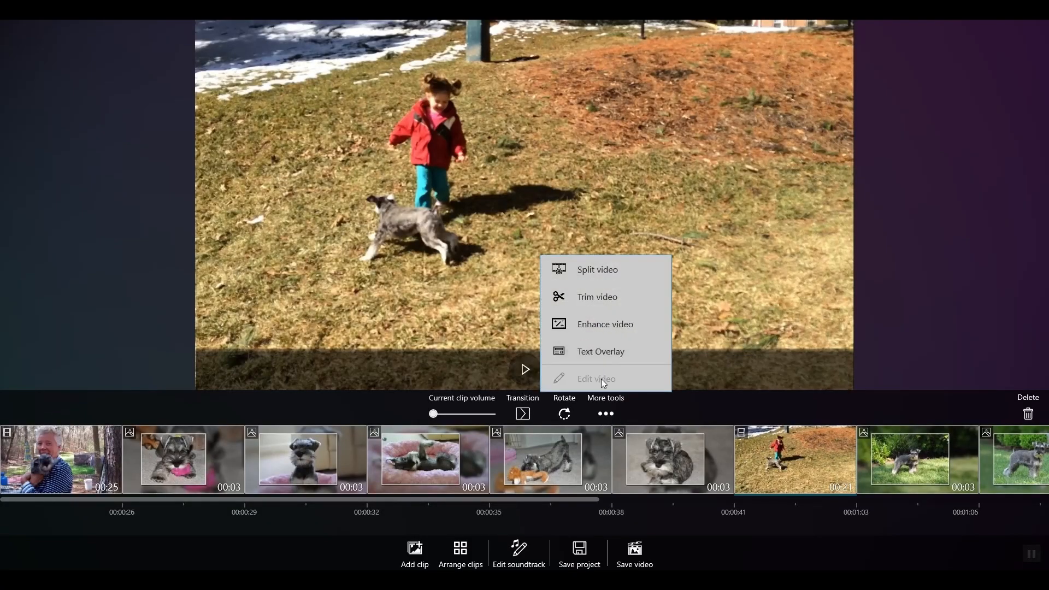
- Open the Text Overlay editor for the 25-second video of the person holding the puppy
{"action": "left_click", "coordinate": [51, 444]}
{"action": "left_click", "coordinate": [59, 466]}
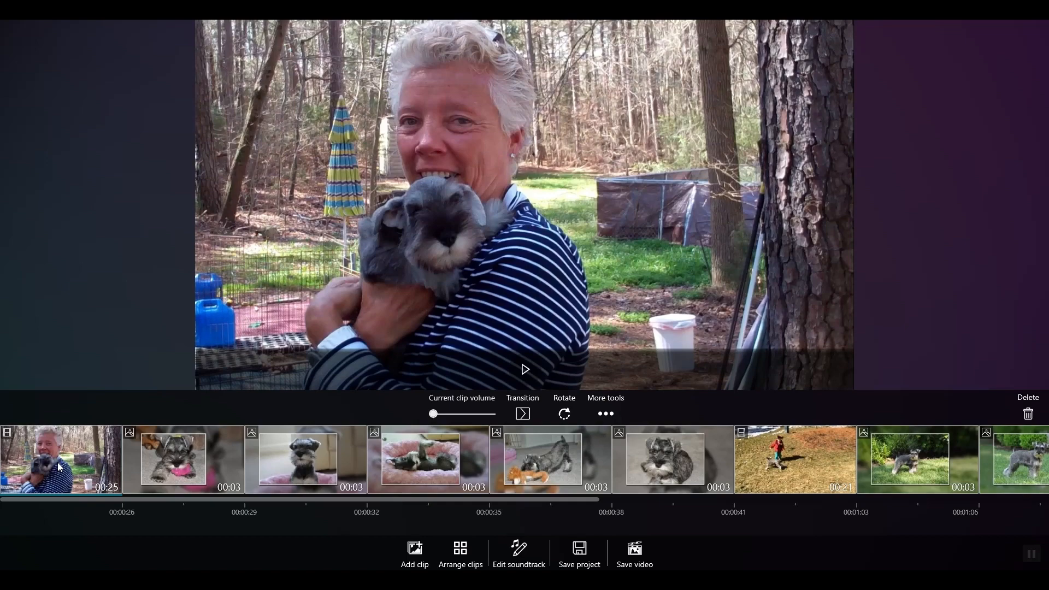
{"action": "left_click", "coordinate": [608, 414]}
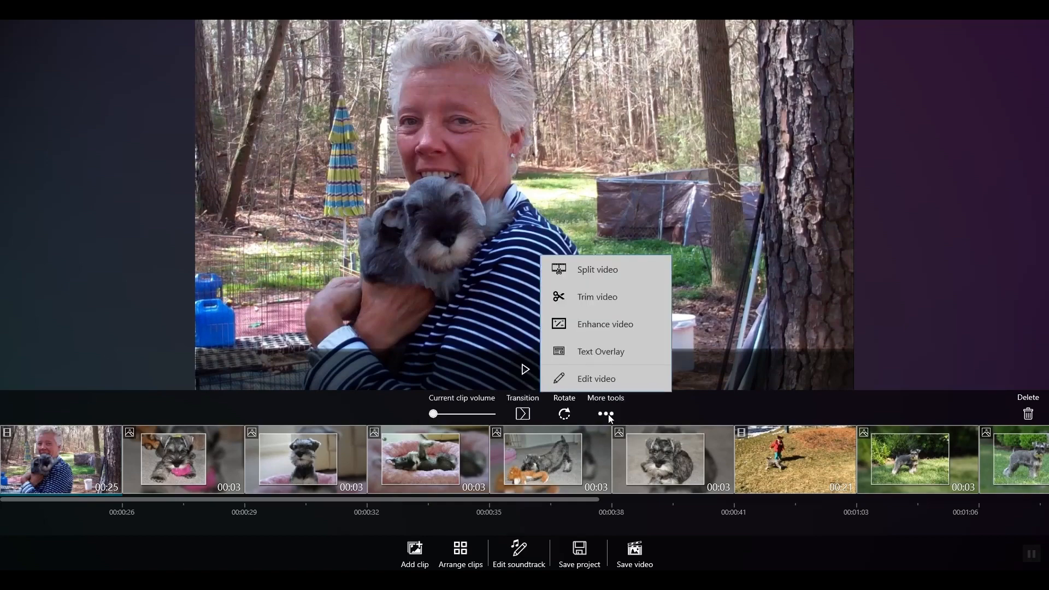
{"action": "left_click", "coordinate": [606, 357]}
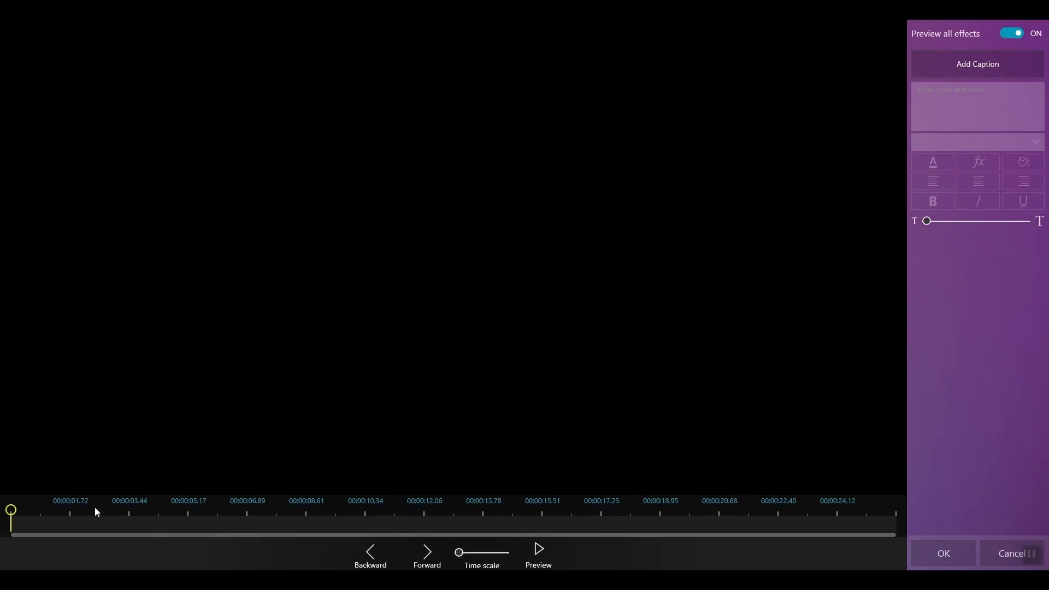
{"action": "left_click_drag", "start_coordinate": [10, 509], "coordinate": [79, 516]}
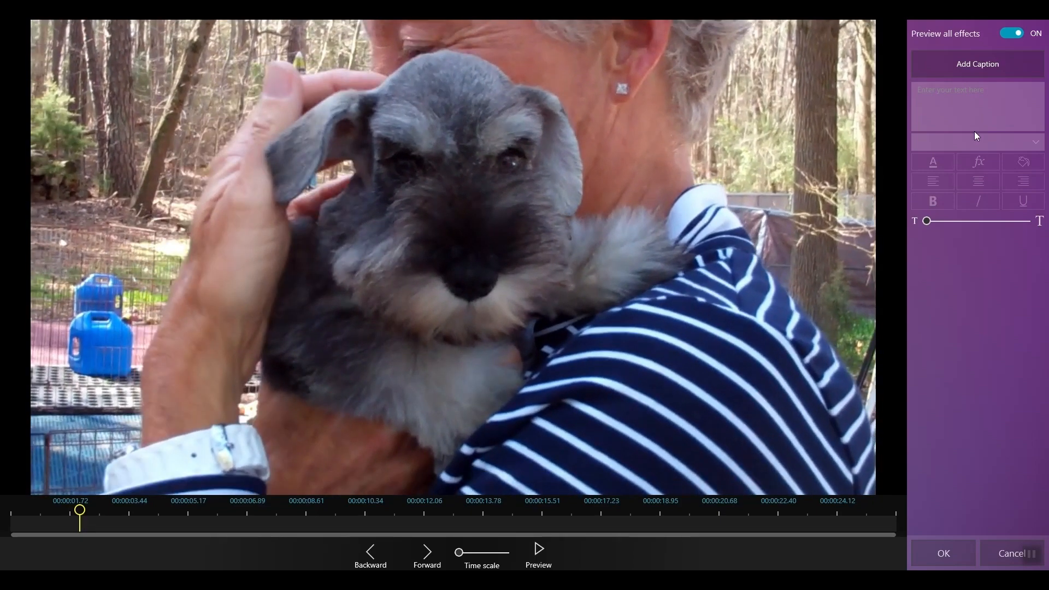
{"action": "left_click", "coordinate": [978, 64]}
{"action": "left_click", "coordinate": [962, 97]}
{"action": "type", "text": "Daisy Claire"}
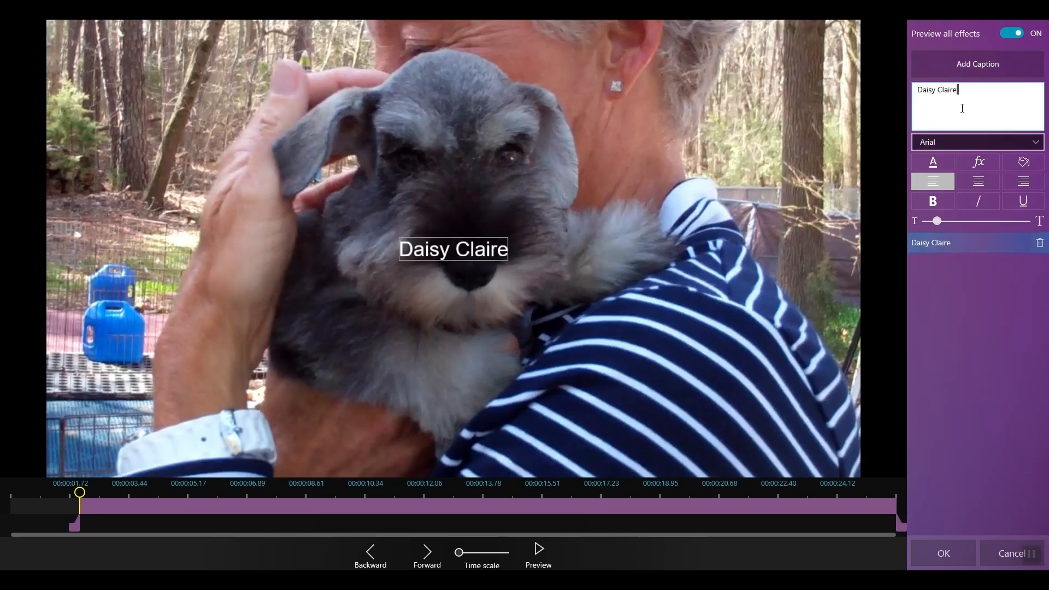
- Try the Bahnschrift font on the caption, and set its font to Montserrat
{"action": "left_click", "coordinate": [956, 142]}
{"action": "left_click", "coordinate": [956, 160]}
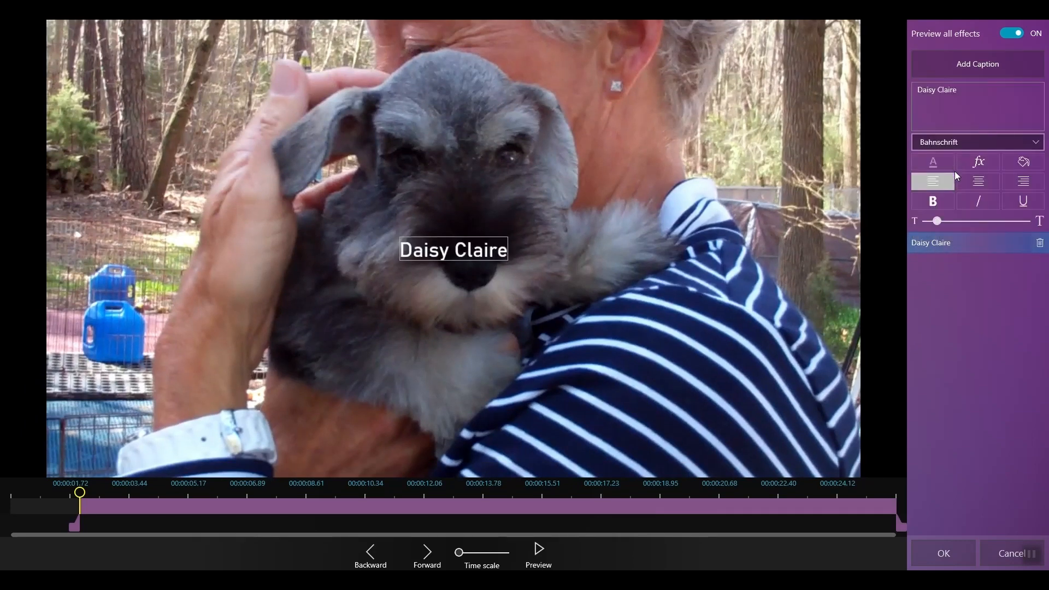
{"action": "left_click", "coordinate": [959, 143]}
{"action": "scroll", "coordinate": [956, 225], "scroll_direction": "down", "scroll_amount": 10}
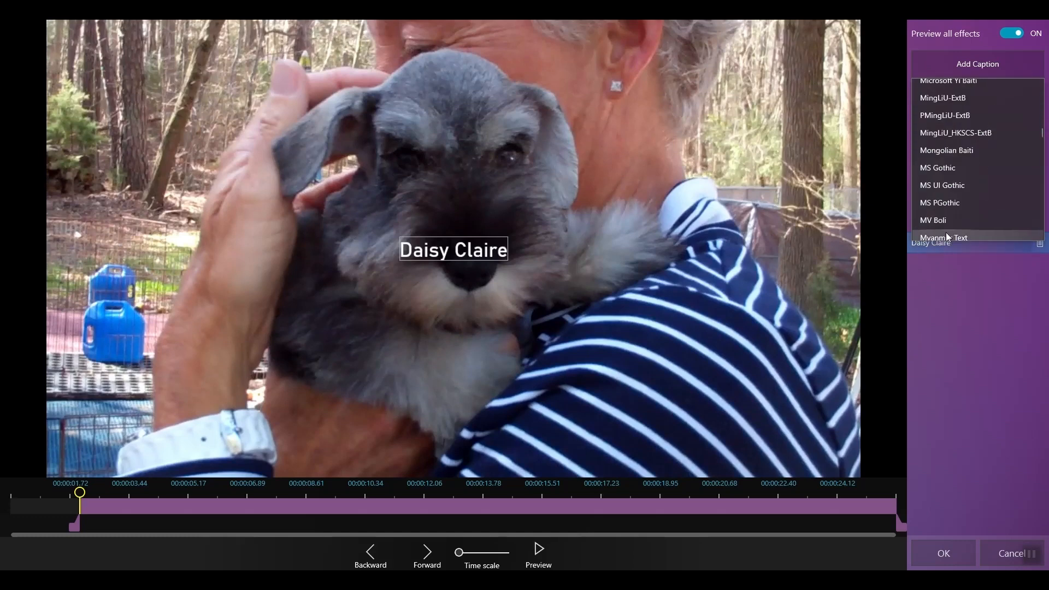
{"action": "left_click", "coordinate": [925, 155]}
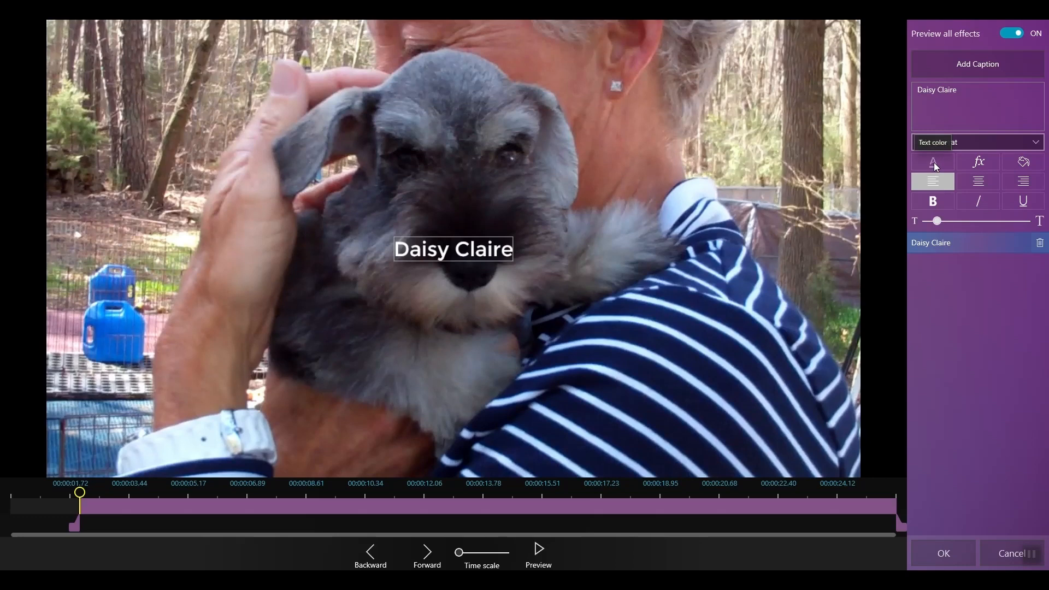
- Set the caption's text color to a slightly muted red
{"action": "left_click", "coordinate": [933, 163]}
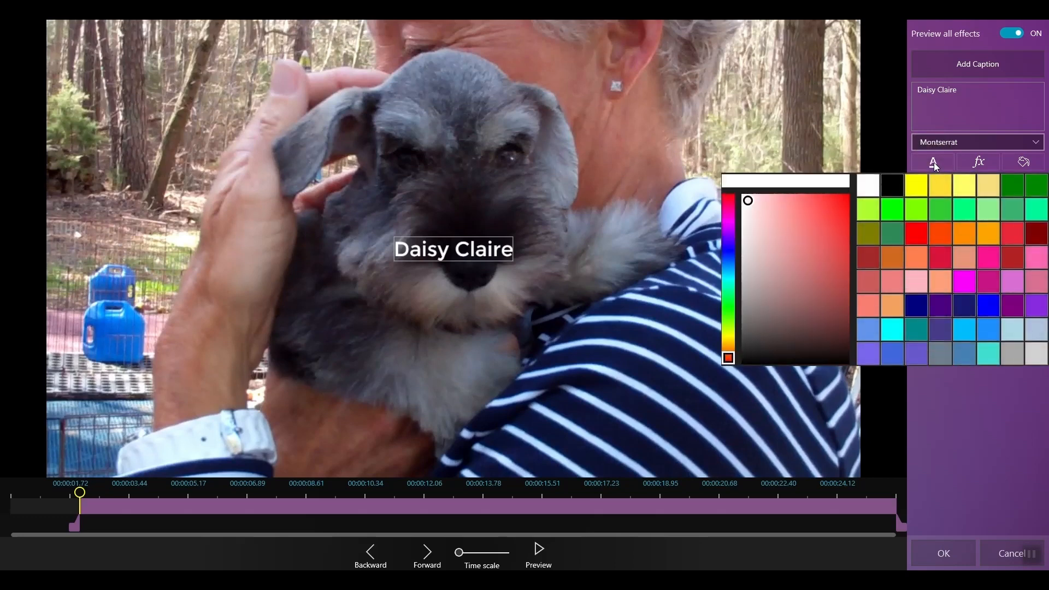
{"action": "left_click", "coordinate": [843, 201]}
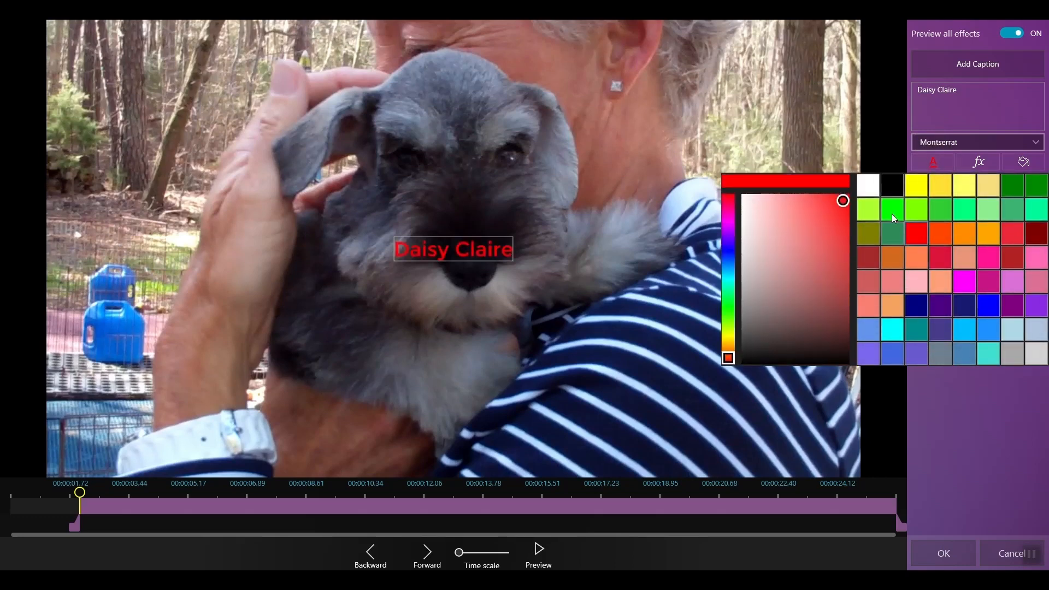
{"action": "left_click_drag", "start_coordinate": [845, 202], "coordinate": [810, 209]}
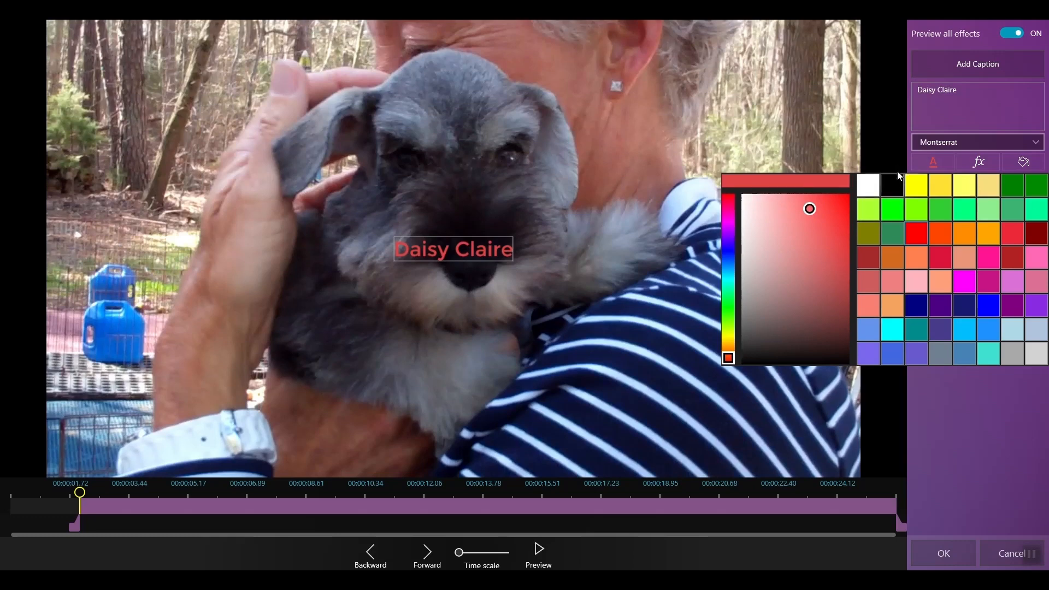
{"action": "left_click", "coordinate": [888, 153]}
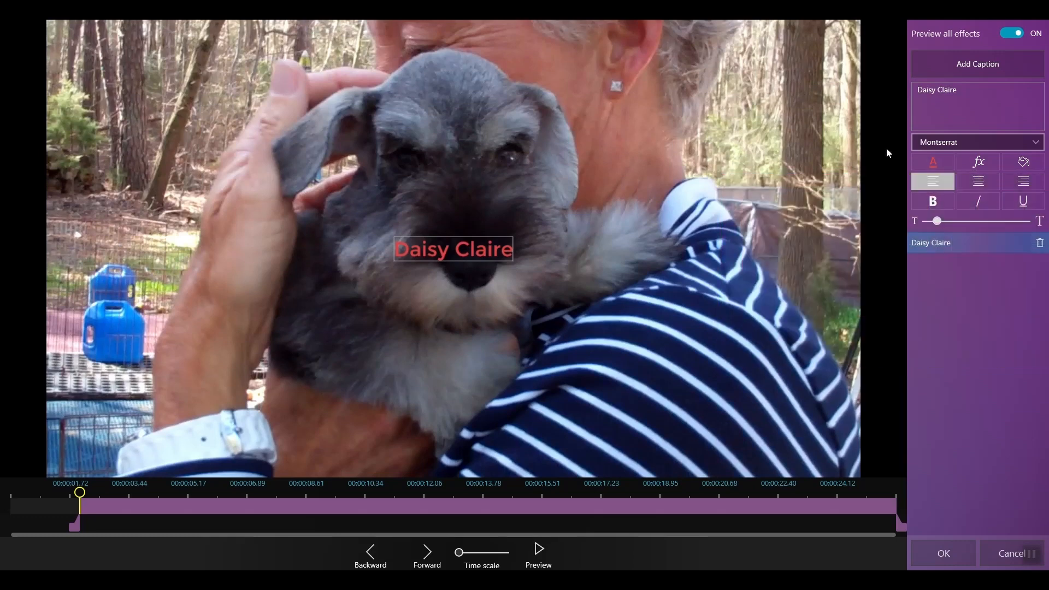
- Preview the Fly In, Float In, Zoom, Grow and Turn, and Rotate caption effects, and choose Linear Gradient
{"action": "left_click", "coordinate": [991, 169]}
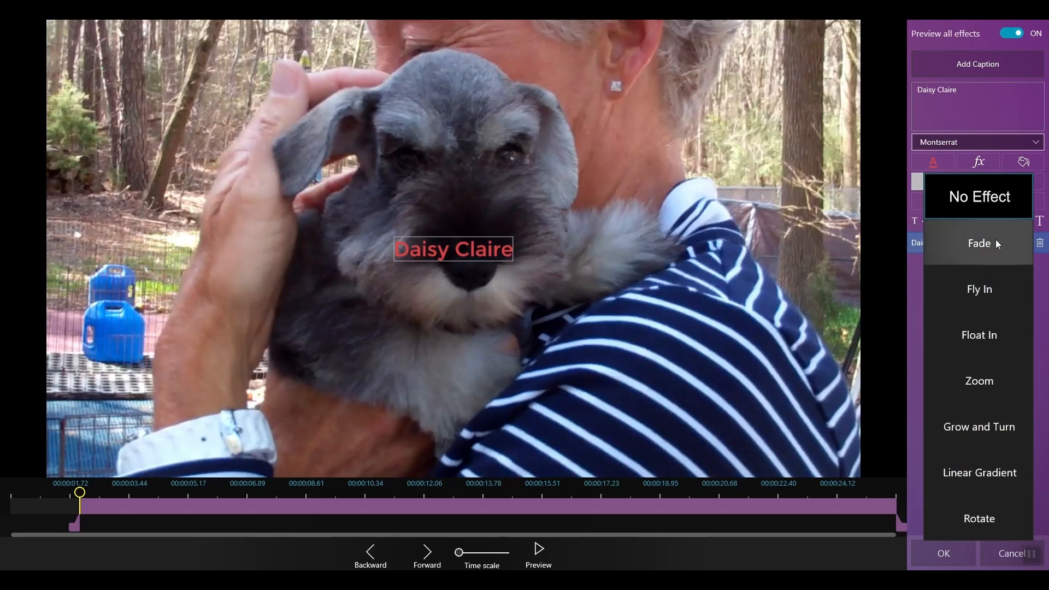
{"action": "left_click", "coordinate": [996, 285]}
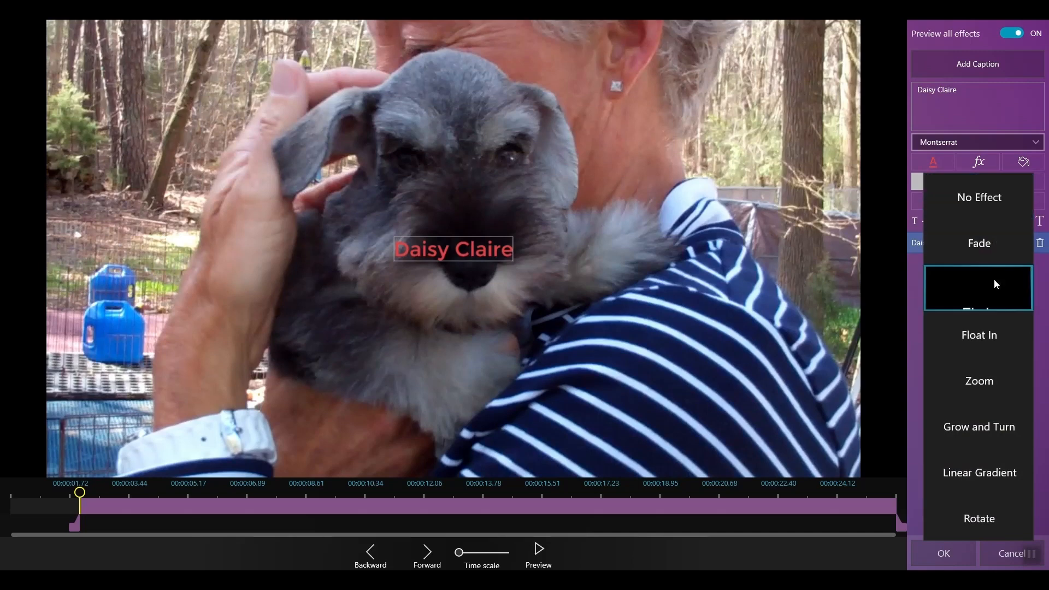
{"action": "left_click", "coordinate": [999, 344]}
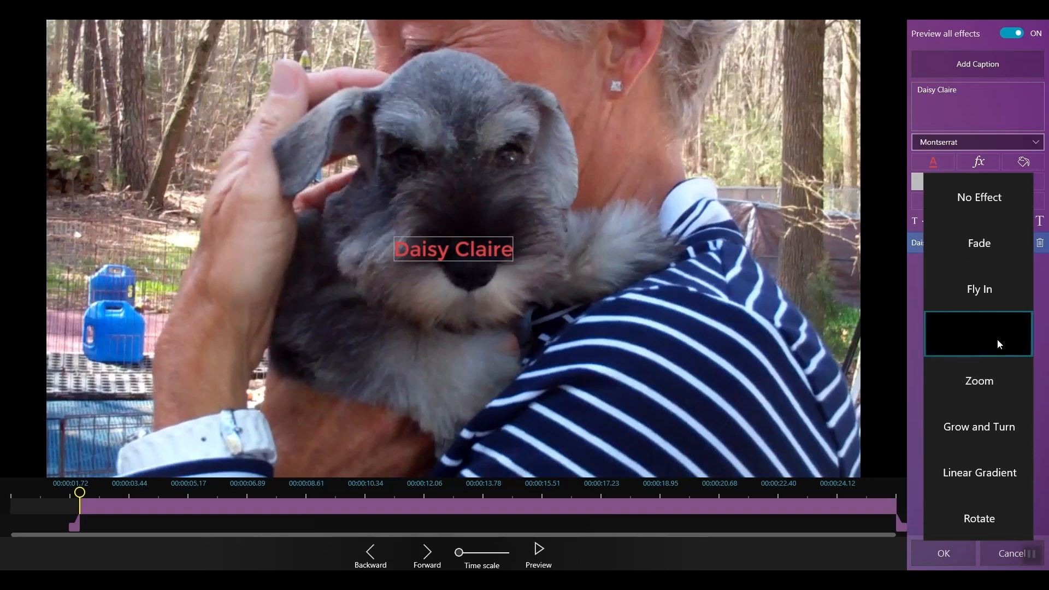
{"action": "left_click", "coordinate": [992, 382]}
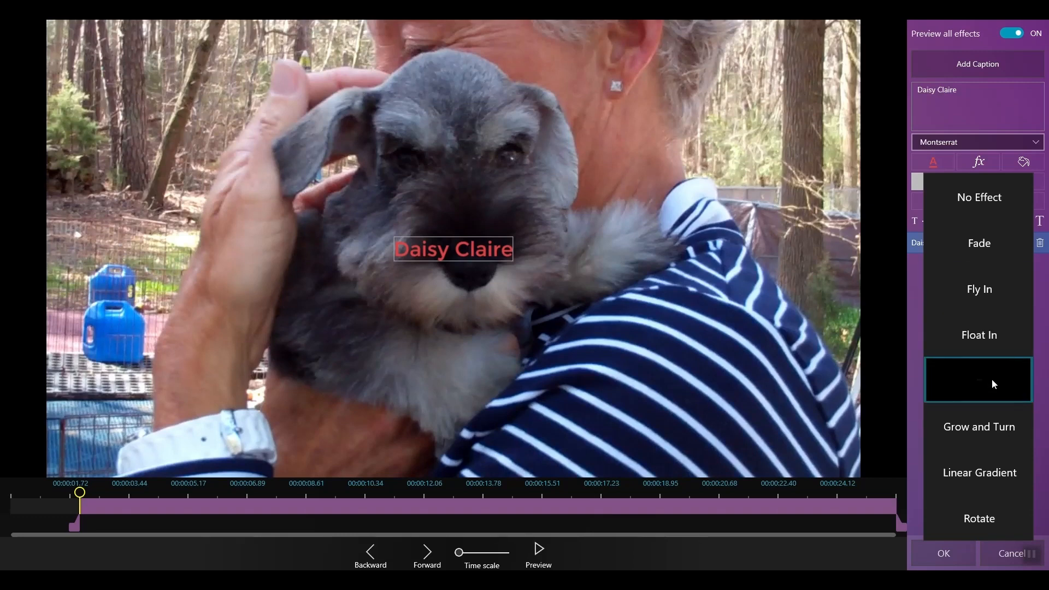
{"action": "left_click", "coordinate": [955, 443]}
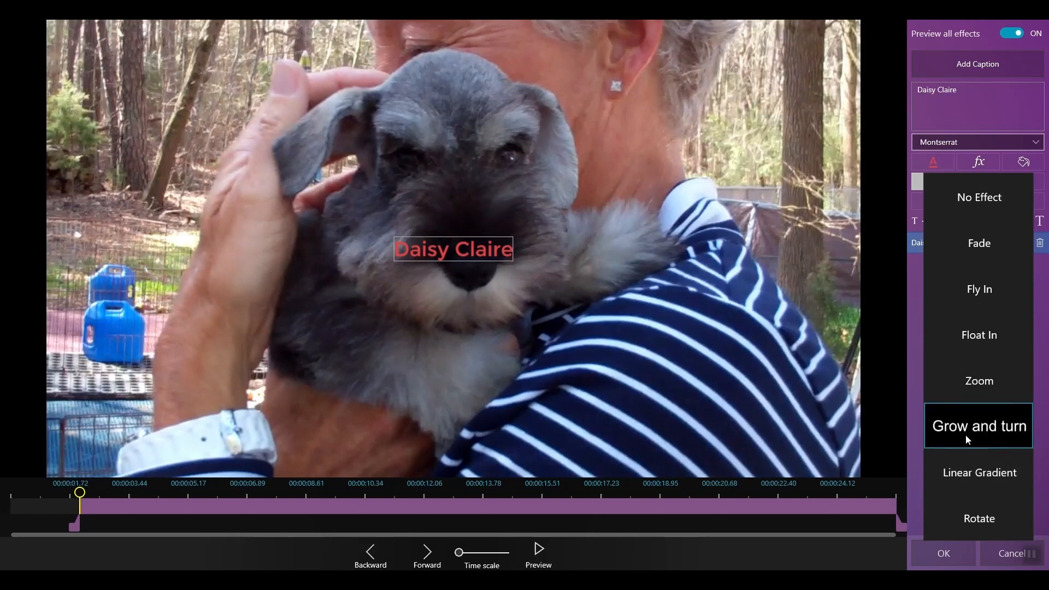
{"action": "left_click", "coordinate": [985, 474]}
{"action": "left_click", "coordinate": [993, 519]}
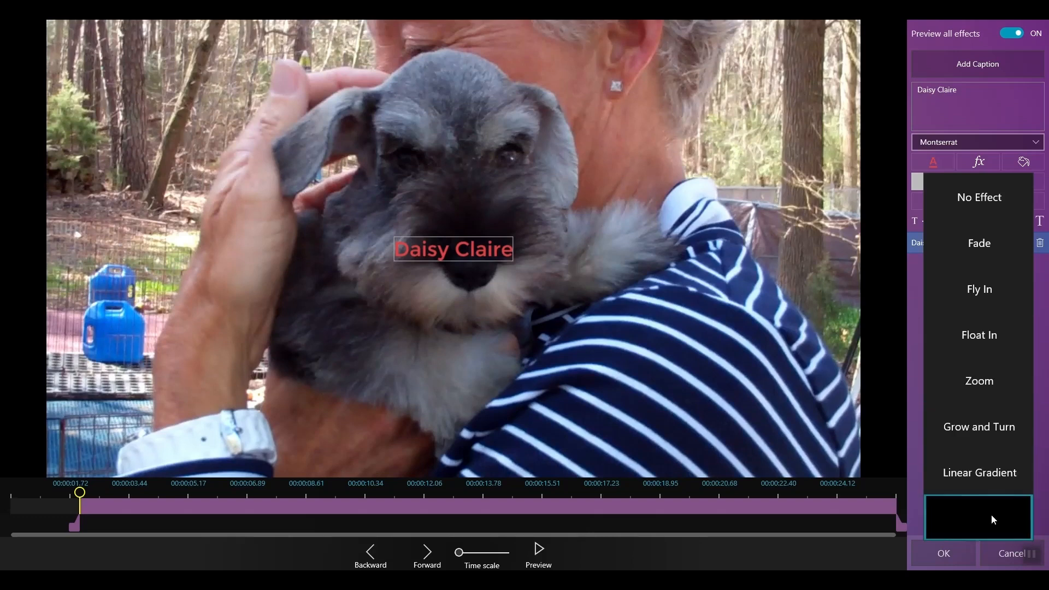
{"action": "left_click", "coordinate": [997, 483]}
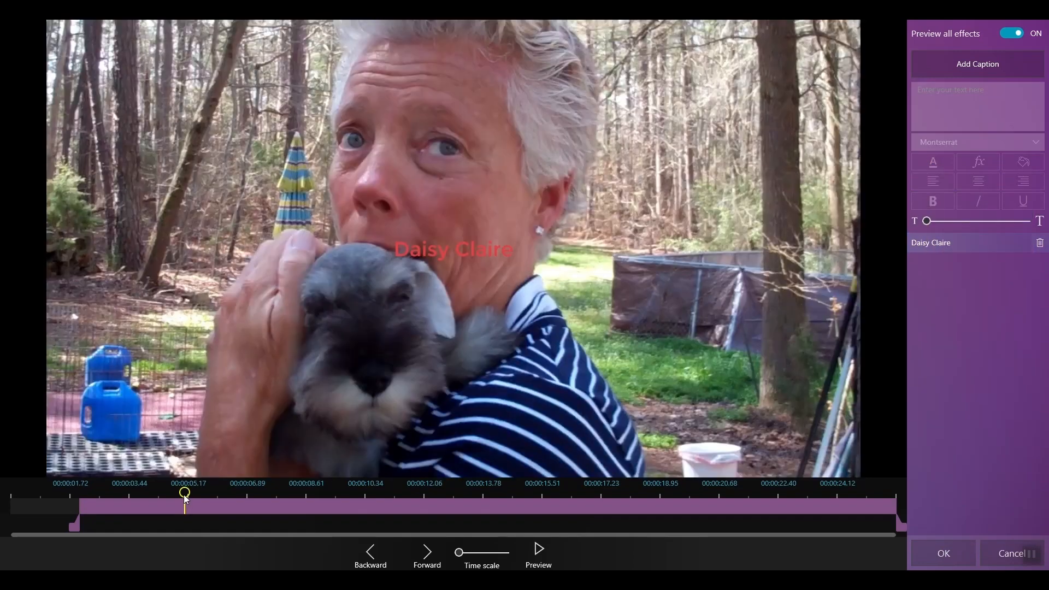
- Set the caption to start at about 2.4 seconds and run to the end of the video
{"action": "left_click_drag", "start_coordinate": [185, 495], "coordinate": [90, 524]}
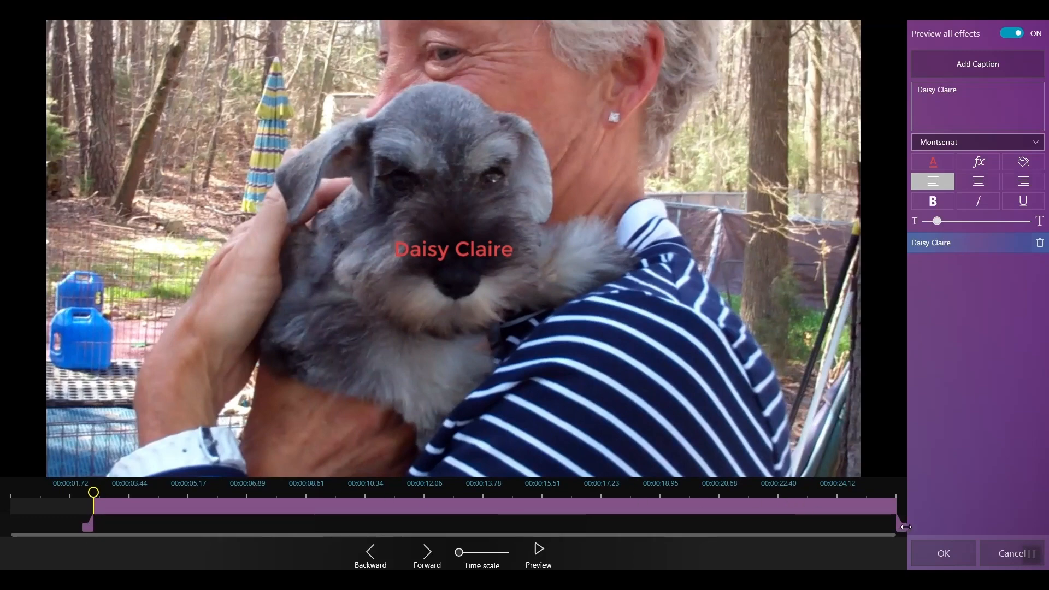
{"action": "mouse_move", "coordinate": [906, 526]}
{"action": "left_mouse_down"}
{"action": "mouse_move", "coordinate": [864, 526]}
{"action": "mouse_move", "coordinate": [918, 529]}
{"action": "left_mouse_up"}
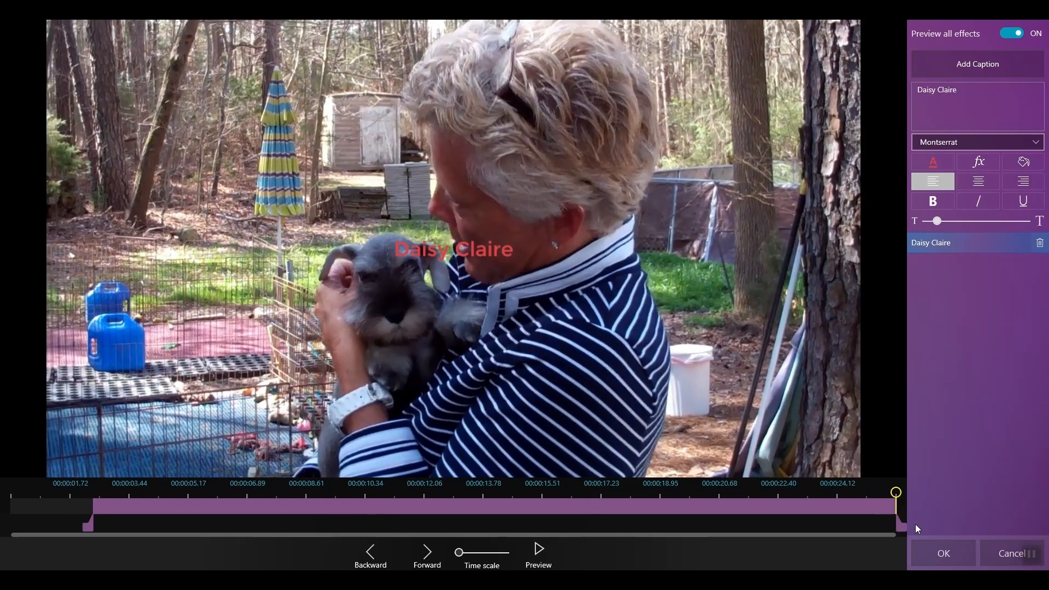
- Move the caption to the lower-left corner of the video frame and enlarge its text to roughly three times the size
{"action": "left_click_drag", "start_coordinate": [480, 251], "coordinate": [169, 453]}
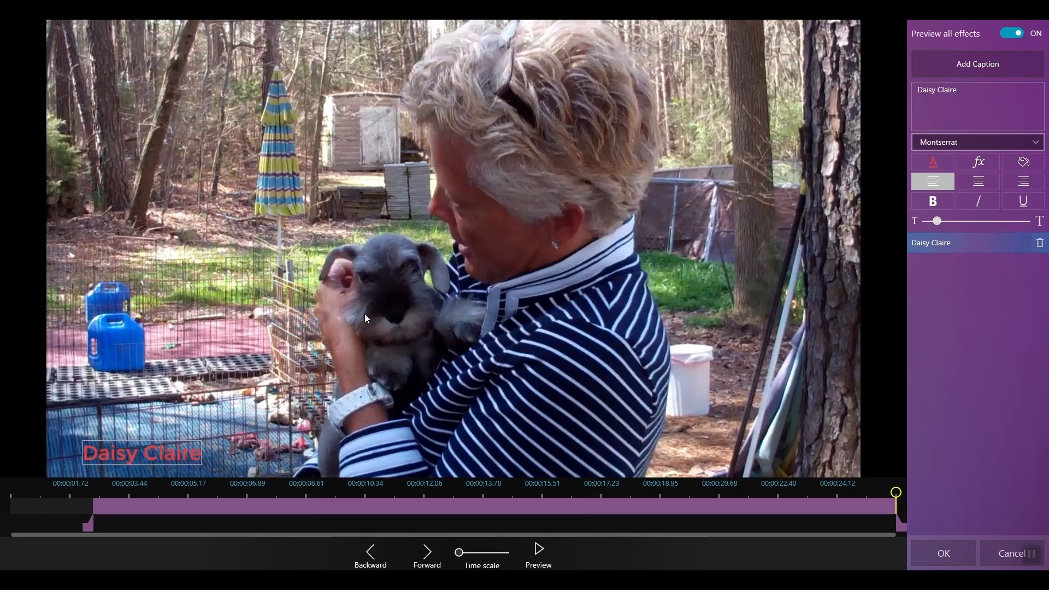
{"action": "left_click_drag", "start_coordinate": [938, 223], "coordinate": [970, 224]}
{"action": "left_click_drag", "start_coordinate": [243, 448], "coordinate": [256, 442]}
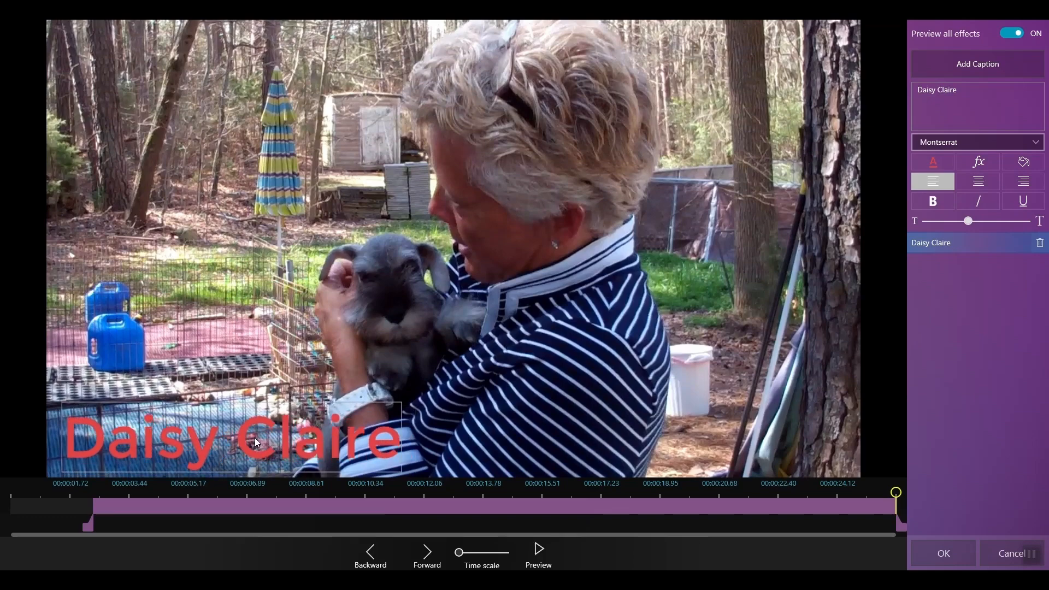
- Give the caption a dark navy background and reduce the background's opacity to about one third
{"action": "left_click", "coordinate": [1027, 165]}
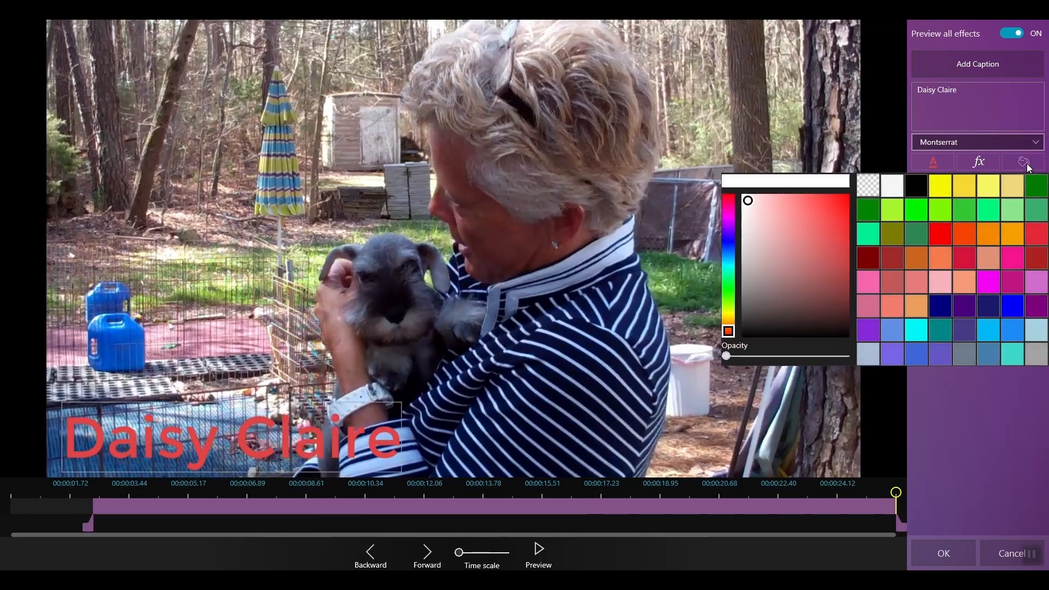
{"action": "left_click", "coordinate": [890, 209]}
{"action": "left_click", "coordinate": [941, 310]}
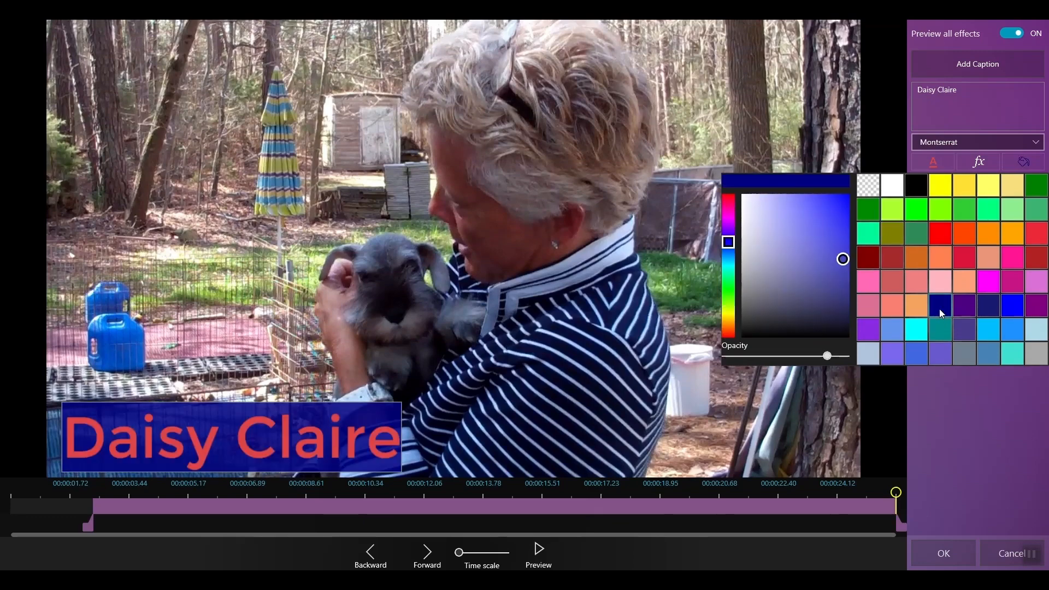
{"action": "left_click_drag", "start_coordinate": [828, 358], "coordinate": [766, 363]}
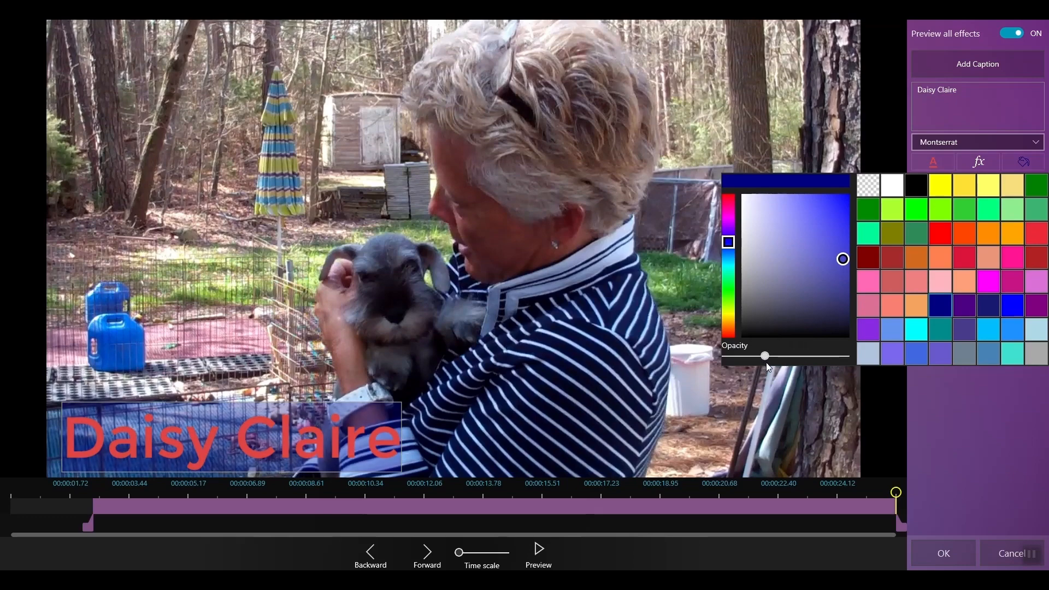
{"action": "key", "text": "Escape"}
- Try center and right alignment for the caption, return it to left alignment, and make its text bold
{"action": "left_click", "coordinate": [978, 181]}
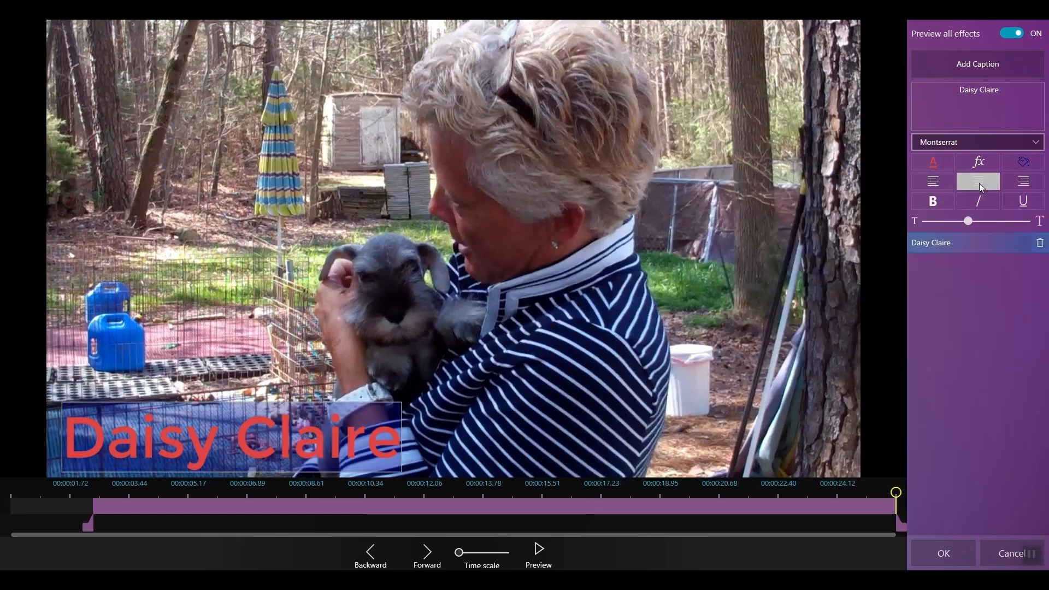
{"action": "left_click", "coordinate": [1012, 183]}
{"action": "left_click", "coordinate": [940, 185]}
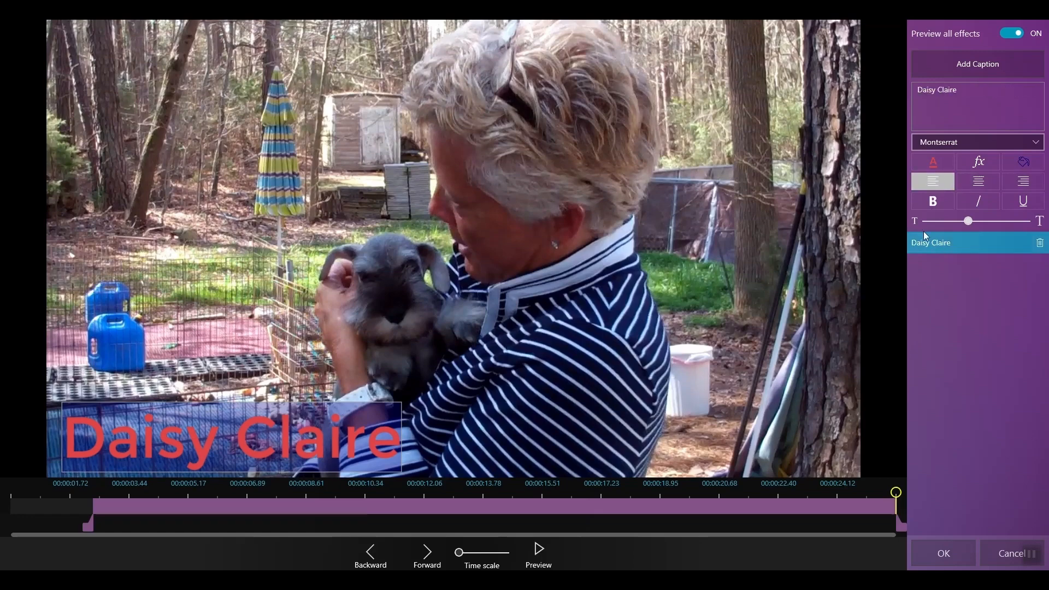
{"action": "left_click", "coordinate": [937, 202]}
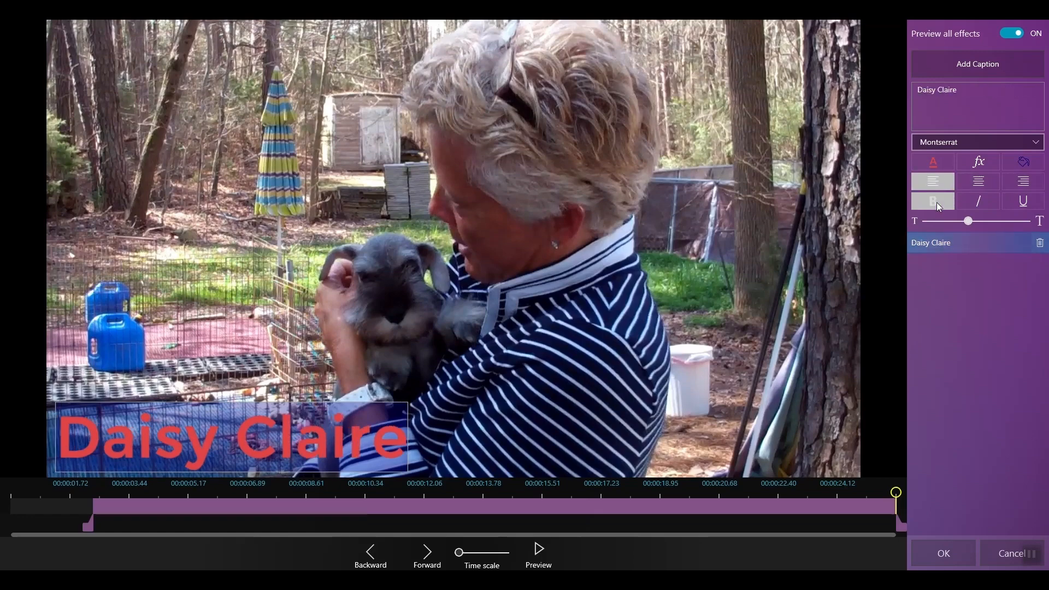
{"action": "left_click", "coordinate": [981, 200]}
{"action": "left_click", "coordinate": [1024, 204]}
- Add a second caption reading "Welcome Home", shrink it to about half size, and place it beside the first caption near the frame's lower edge
{"action": "left_click", "coordinate": [993, 64]}
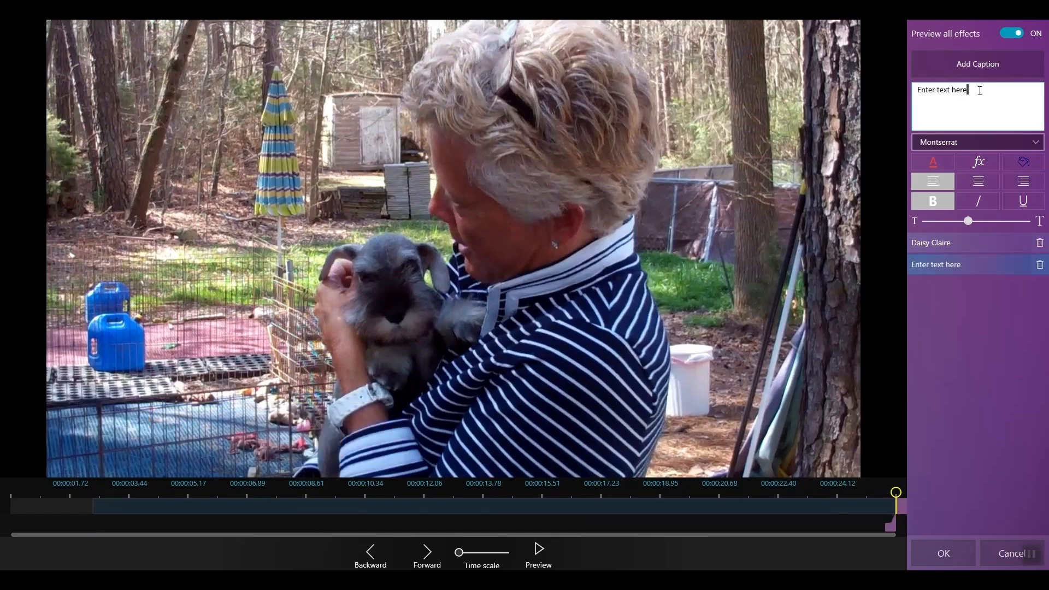
{"action": "type", "text": "Welcome Home"}
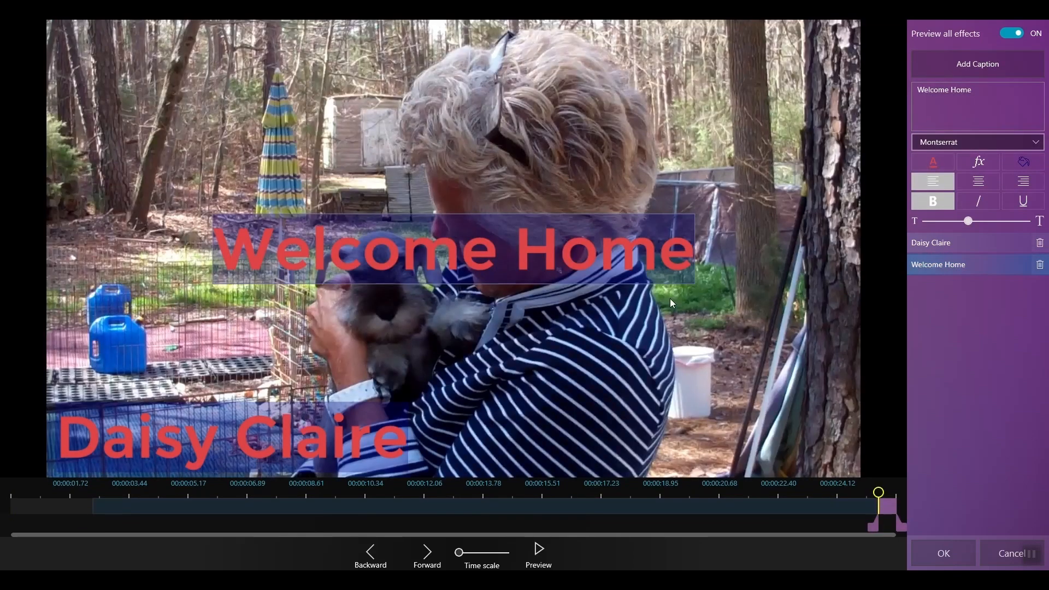
{"action": "left_click_drag", "start_coordinate": [477, 281], "coordinate": [504, 310]}
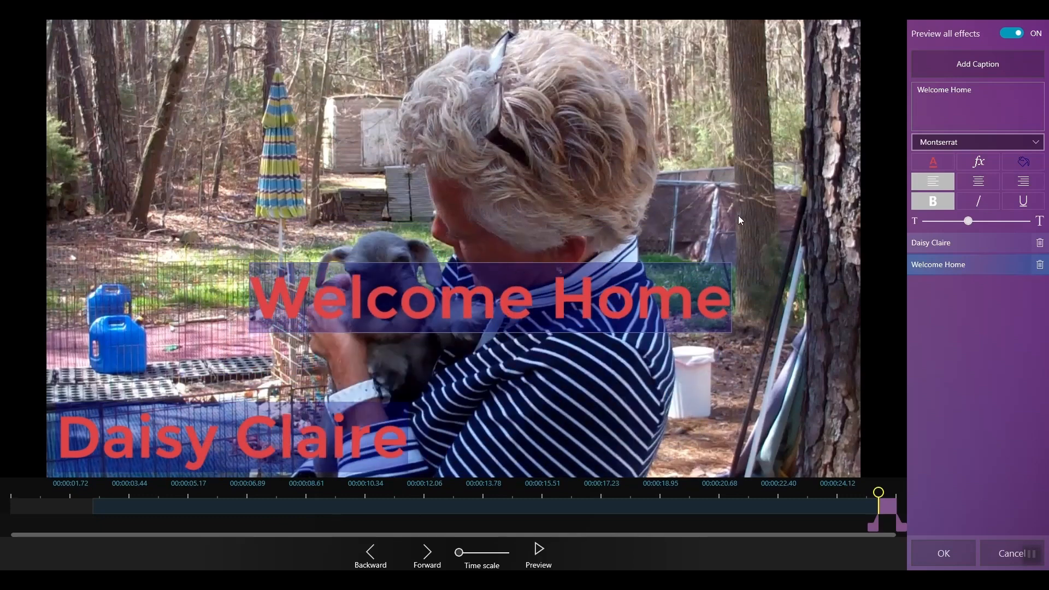
{"action": "left_click_drag", "start_coordinate": [968, 221], "coordinate": [945, 221]}
{"action": "left_click_drag", "start_coordinate": [581, 283], "coordinate": [612, 448]}
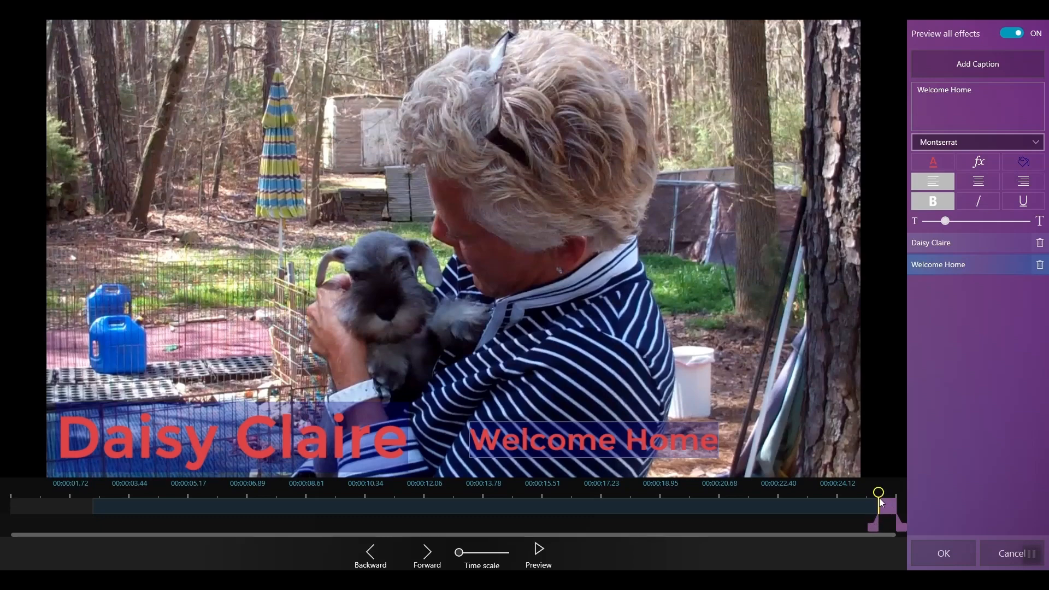
- Set the "Welcome Home" caption to run from about 5 to about 10.7 seconds
{"action": "left_click_drag", "start_coordinate": [876, 499], "coordinate": [162, 523]}
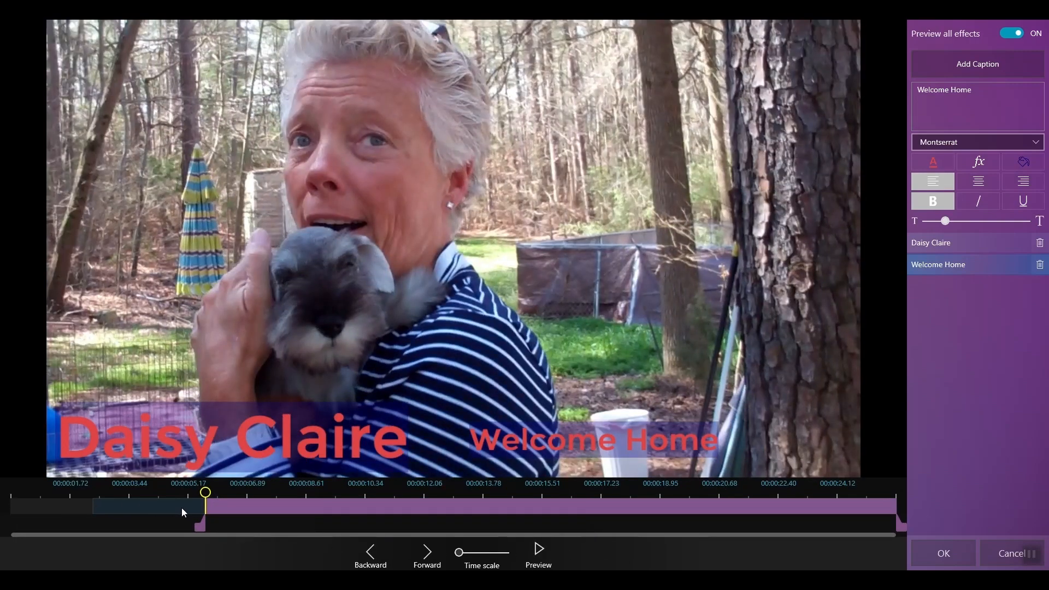
{"action": "left_click_drag", "start_coordinate": [200, 525], "coordinate": [177, 527]}
{"action": "left_click_drag", "start_coordinate": [901, 526], "coordinate": [384, 524]}
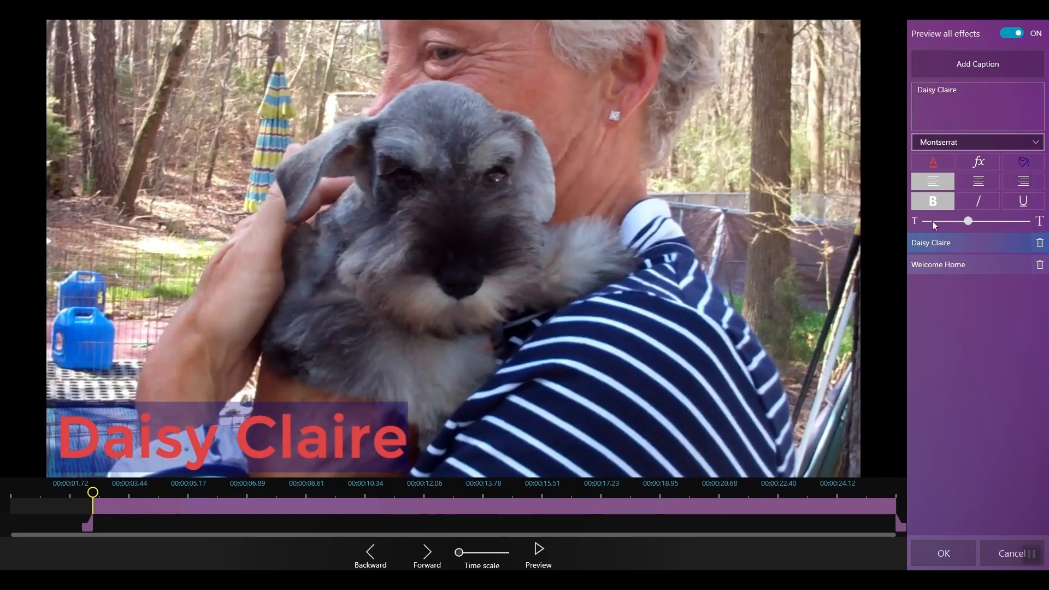
{"action": "left_click", "coordinate": [942, 265]}
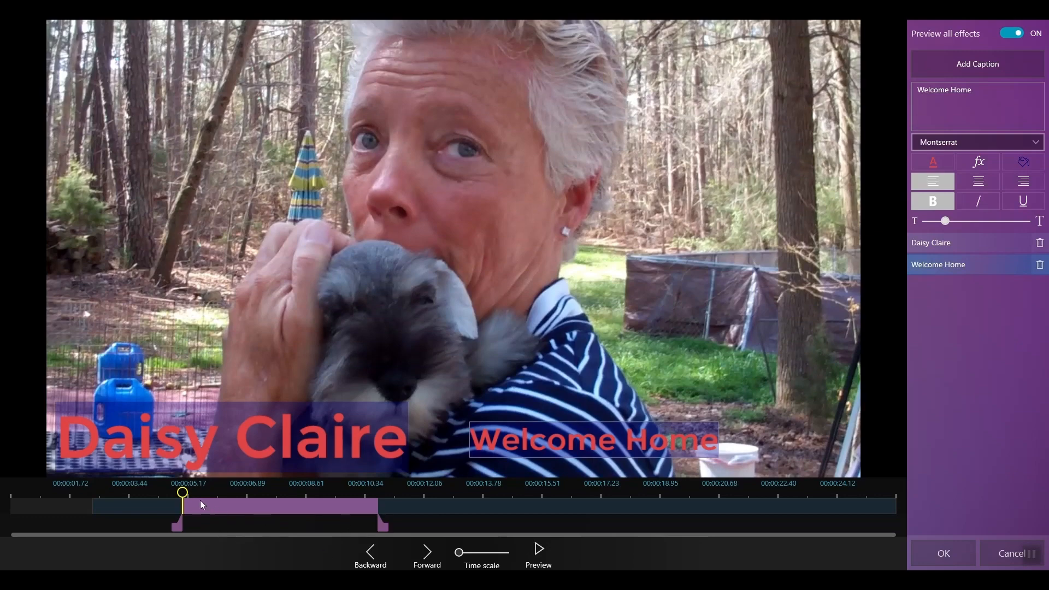
- Add a third caption reading "Best Girl Ever" at about 17.2 seconds and place it in the frame's lower-right corner
{"action": "left_click_drag", "start_coordinate": [183, 494], "coordinate": [603, 504]}
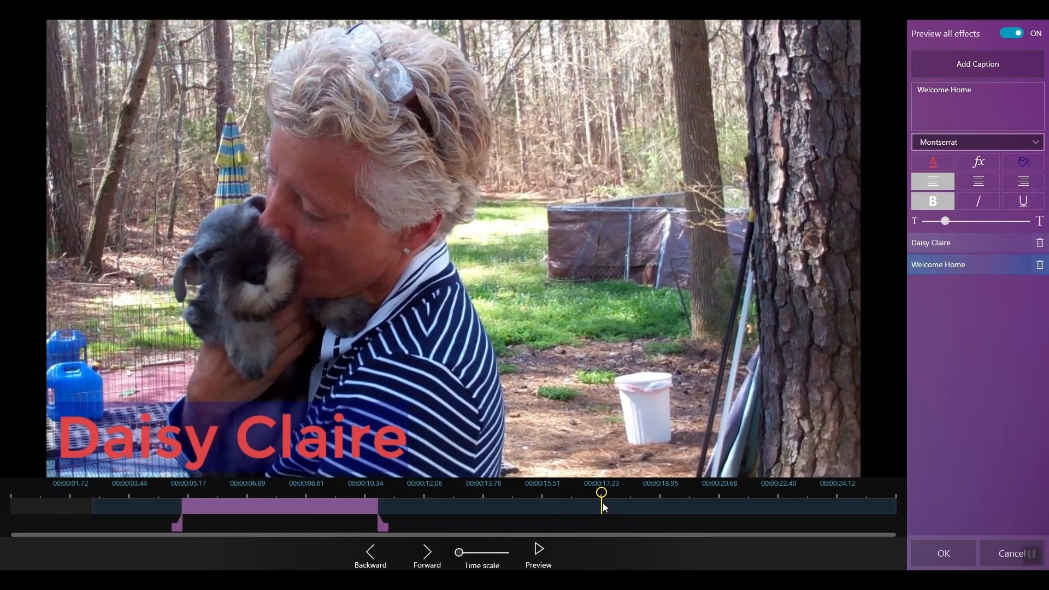
{"action": "left_click", "coordinate": [991, 71]}
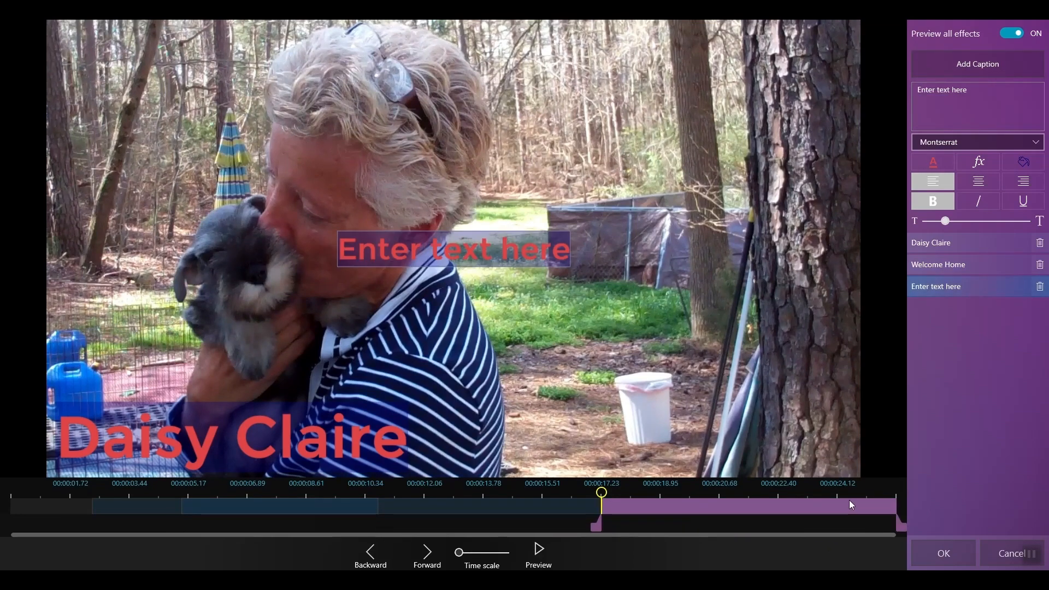
{"action": "type", "text": "Best Girl Ever"}
{"action": "left_click", "coordinate": [596, 350]}
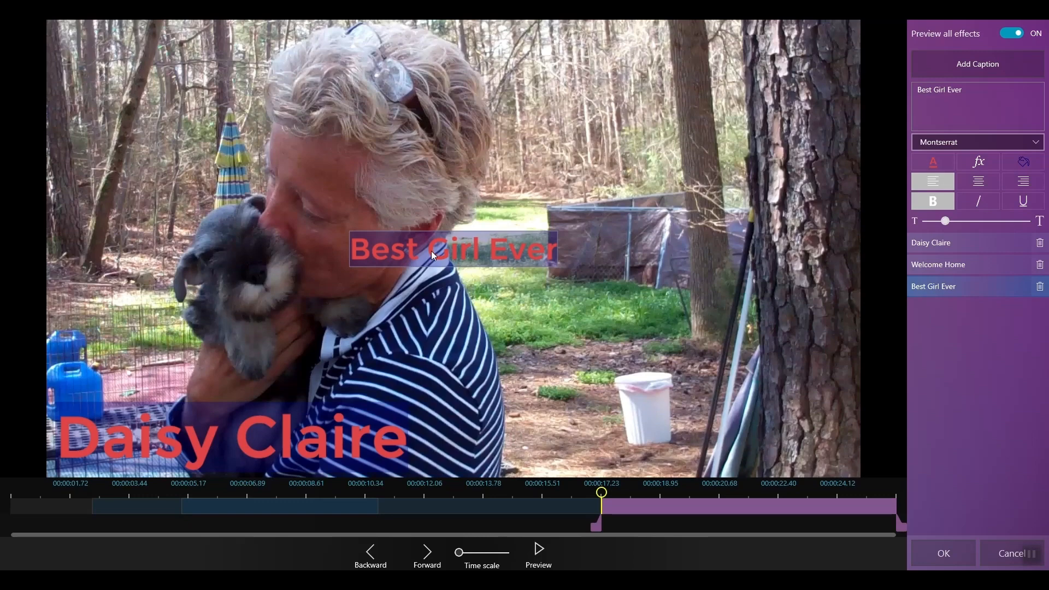
{"action": "left_click_drag", "start_coordinate": [497, 266], "coordinate": [774, 457]}
- Start the "Best Girl Ever" caption at 10.74 seconds, where "Welcome Home" ends, and preview the video from there
{"action": "left_click", "coordinate": [129, 505]}
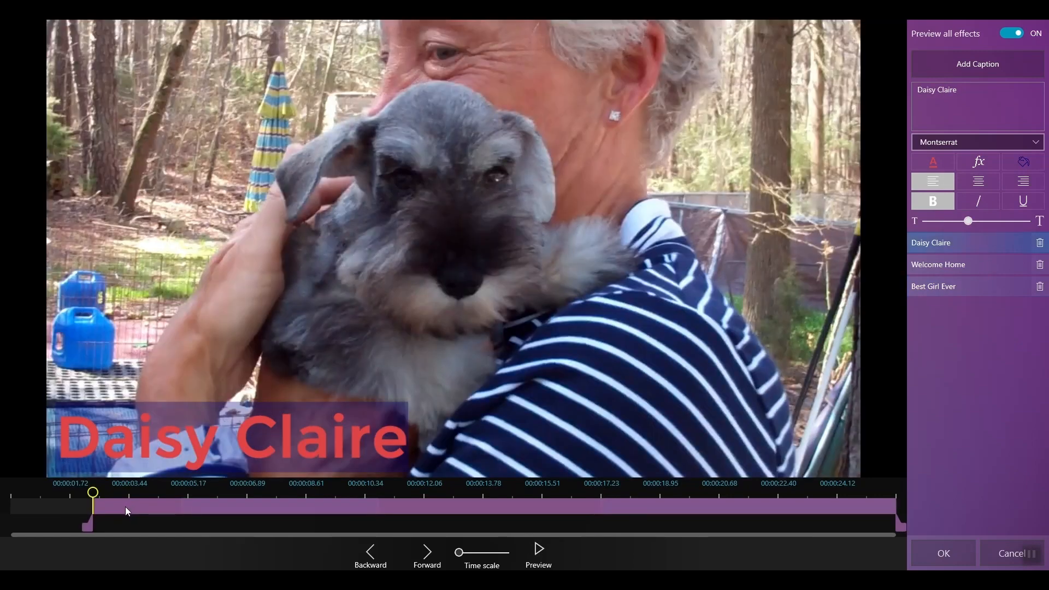
{"action": "left_click", "coordinate": [967, 264]}
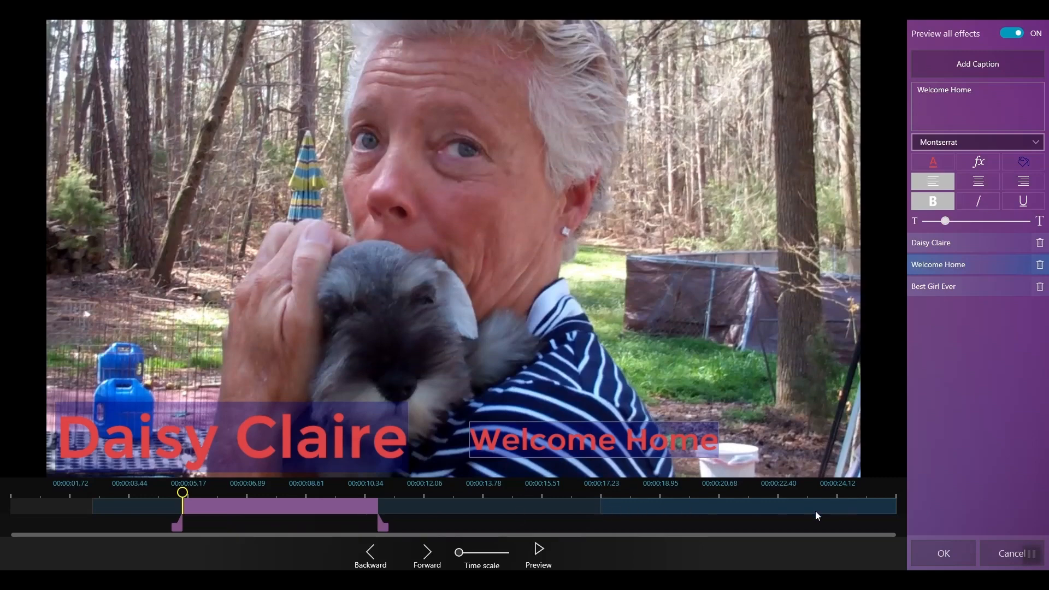
{"action": "left_click", "coordinate": [956, 289]}
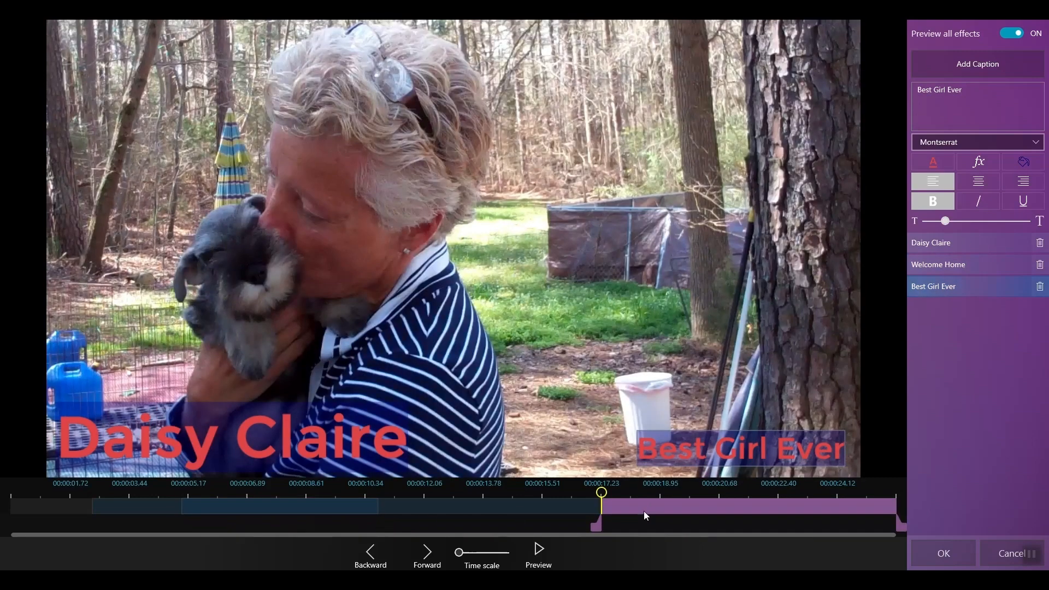
{"action": "left_click_drag", "start_coordinate": [597, 528], "coordinate": [377, 523]}
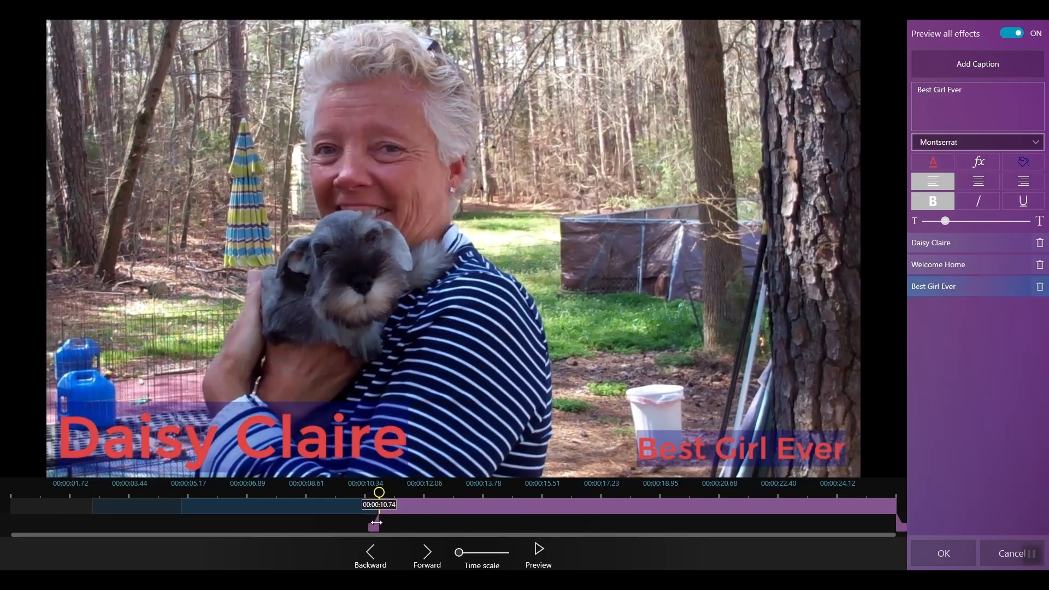
{"action": "left_click", "coordinate": [537, 549]}
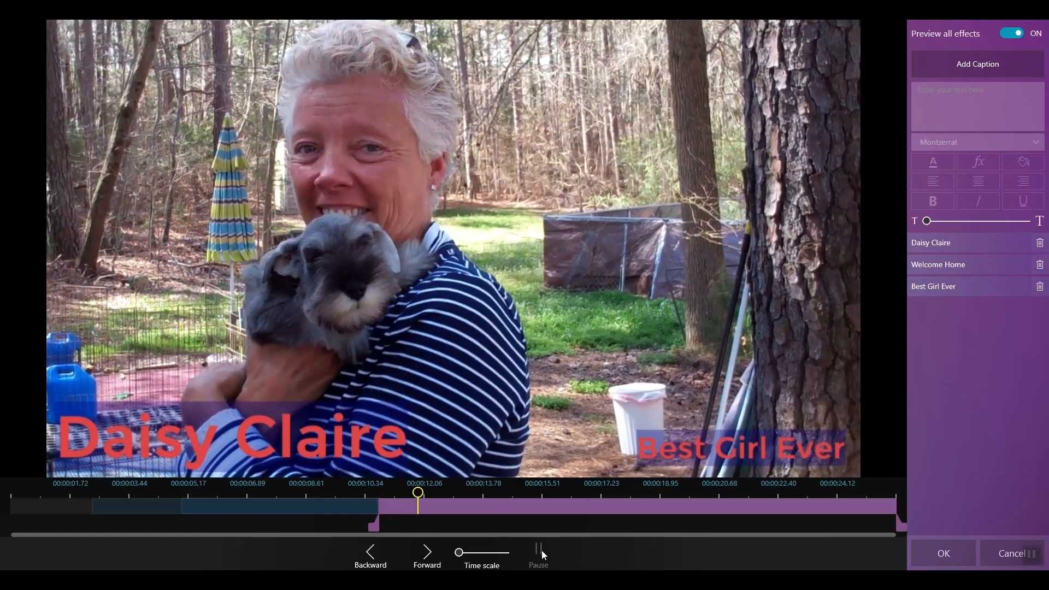
{"action": "left_click", "coordinate": [542, 550]}
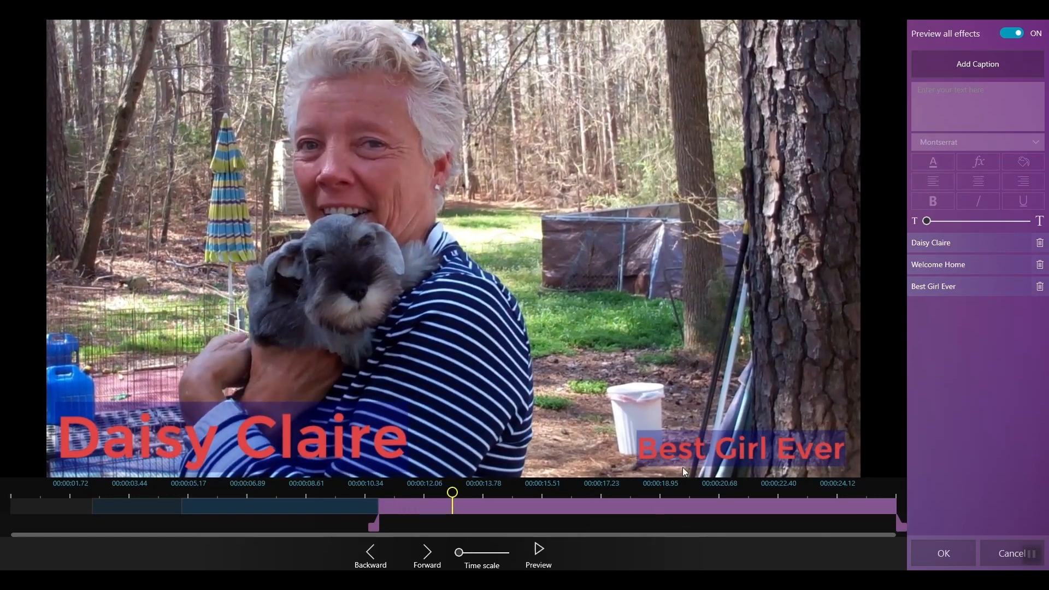
- Move the "Best Girl Ever" caption to the position of "Welcome Home" and adjust its start to about 10.8 seconds, without overlap
{"action": "left_click_drag", "start_coordinate": [753, 447], "coordinate": [545, 440]}
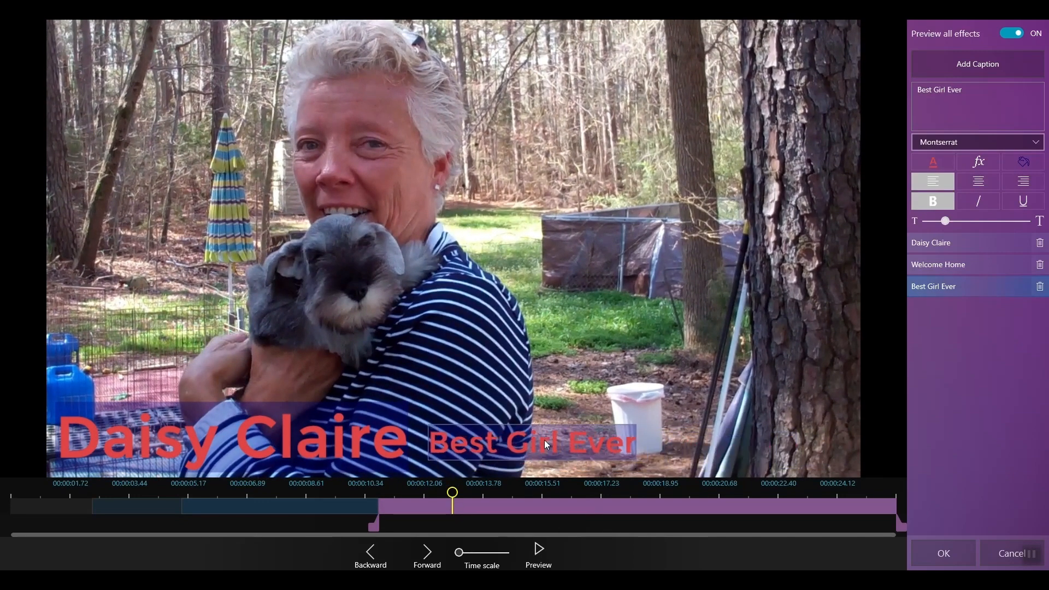
{"action": "left_click_drag", "start_coordinate": [455, 497], "coordinate": [359, 527]}
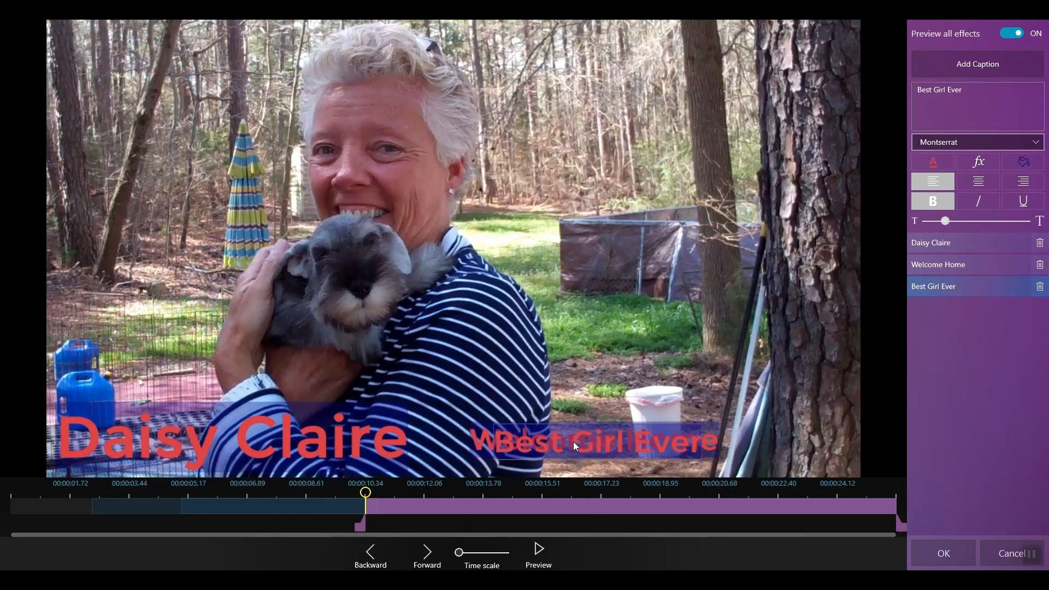
{"action": "mouse_move", "coordinate": [360, 526]}
{"action": "left_mouse_down"}
{"action": "mouse_move", "coordinate": [391, 525]}
{"action": "mouse_move", "coordinate": [376, 525]}
{"action": "left_mouse_up"}
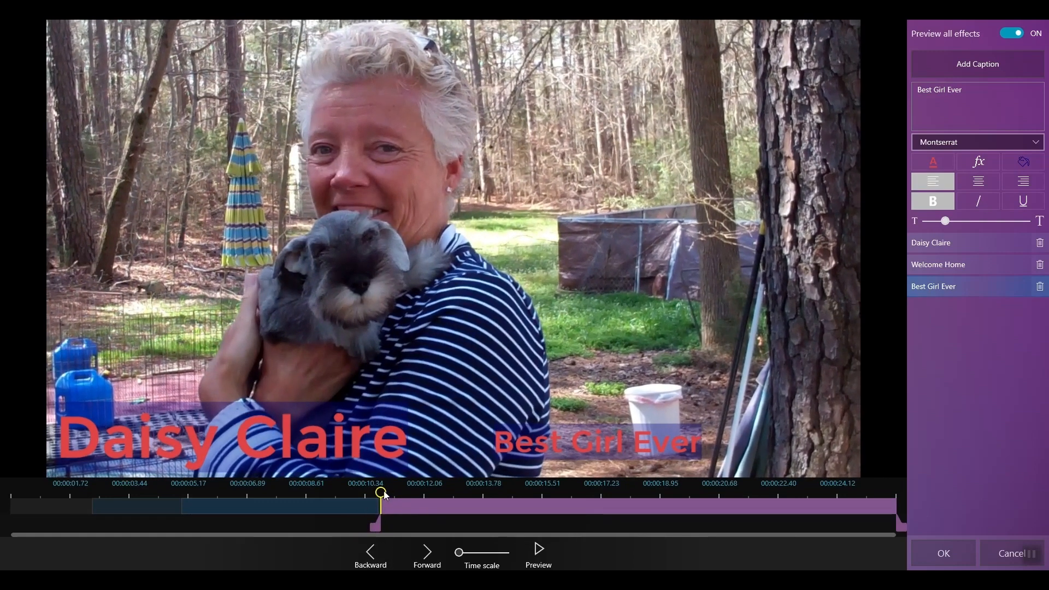
{"action": "mouse_move", "coordinate": [384, 500]}
{"action": "left_mouse_down"}
{"action": "mouse_move", "coordinate": [164, 501]}
{"action": "mouse_move", "coordinate": [403, 507]}
{"action": "left_mouse_up"}
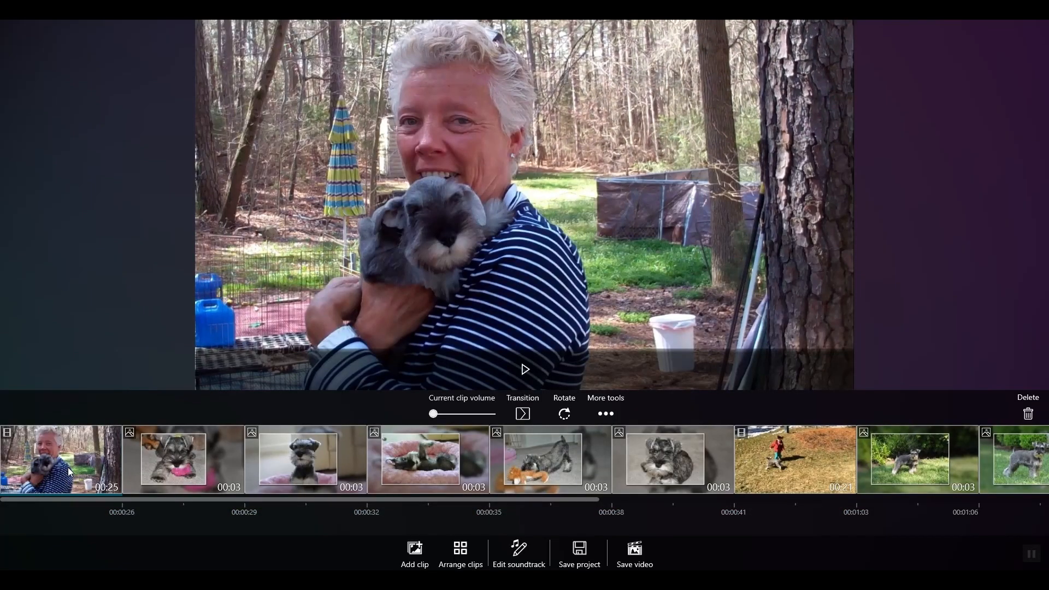
- Open the first clip for video editing, show its photo overlay options, and pause playback at 15 seconds
{"action": "left_click", "coordinate": [606, 417]}
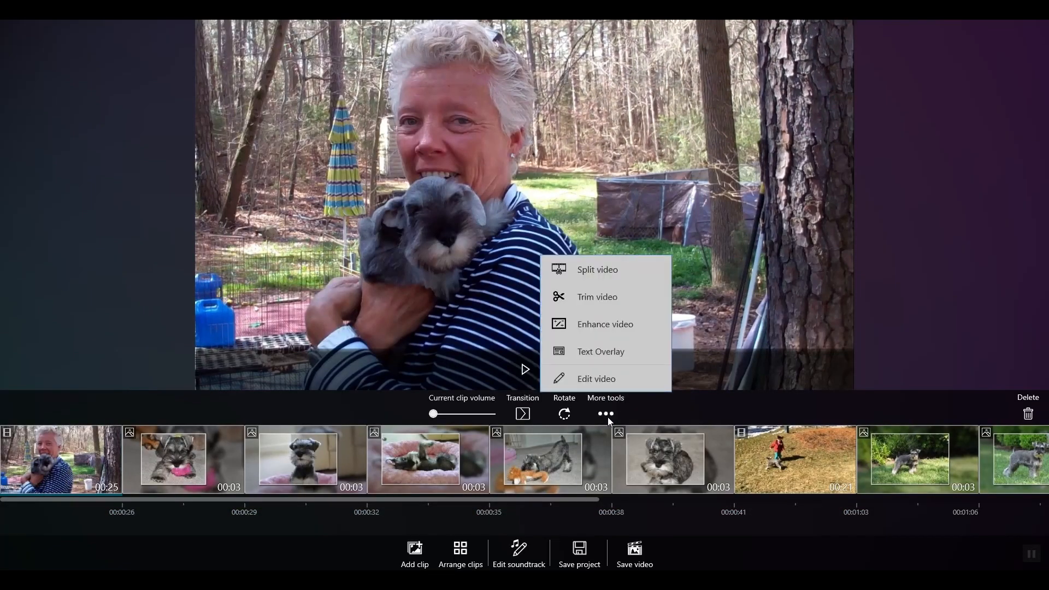
{"action": "left_click", "coordinate": [609, 377]}
{"action": "left_click", "coordinate": [904, 354]}
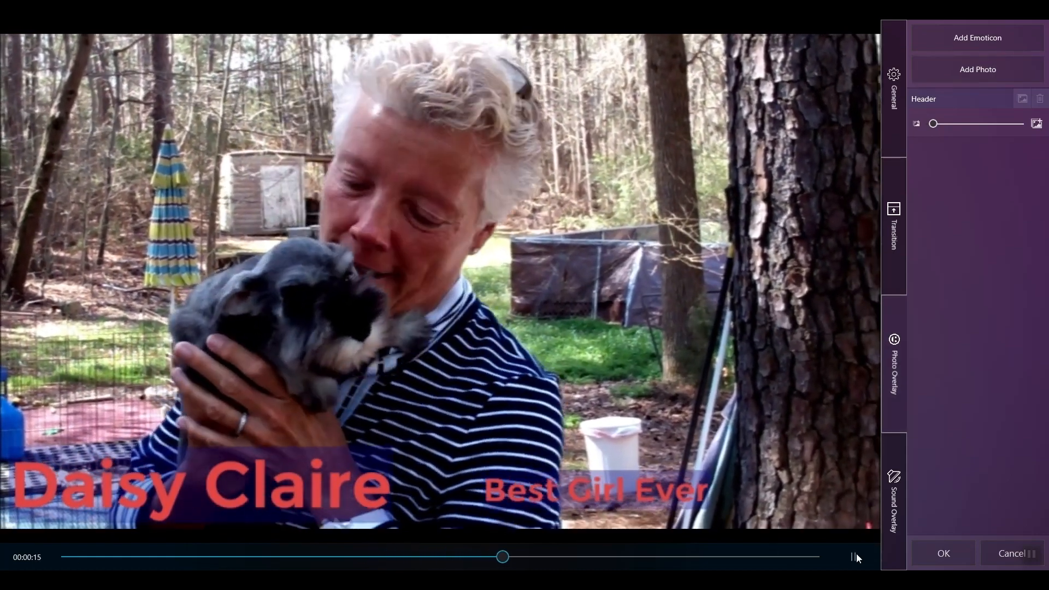
{"action": "left_click", "coordinate": [855, 557]}
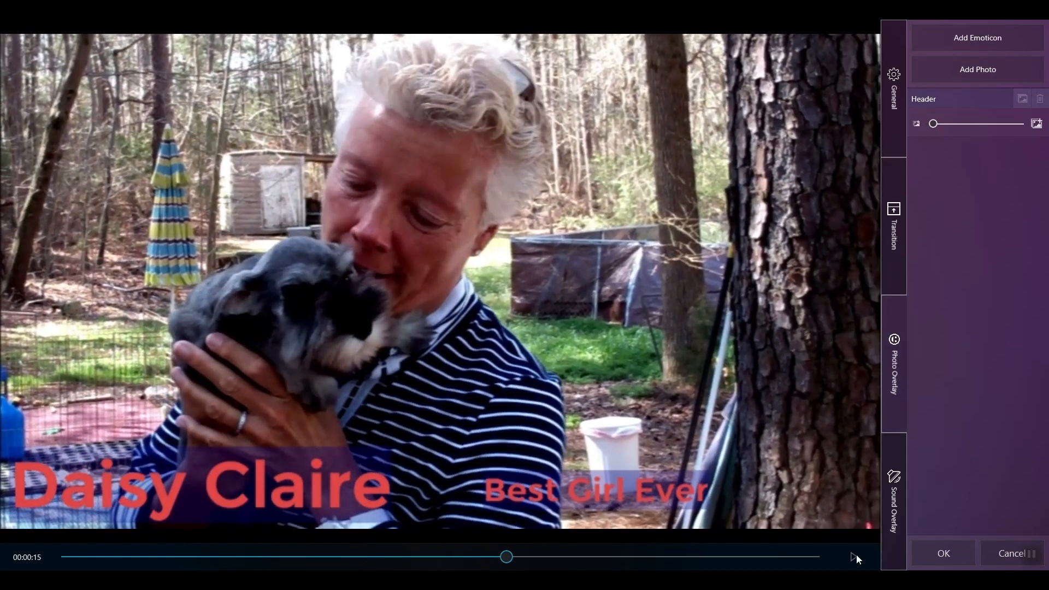
- Add DSC_4825.JPG as a photo overlay in the frame's upper-left corner and enlarge it to about two and a half times its size
{"action": "left_click", "coordinate": [978, 70]}
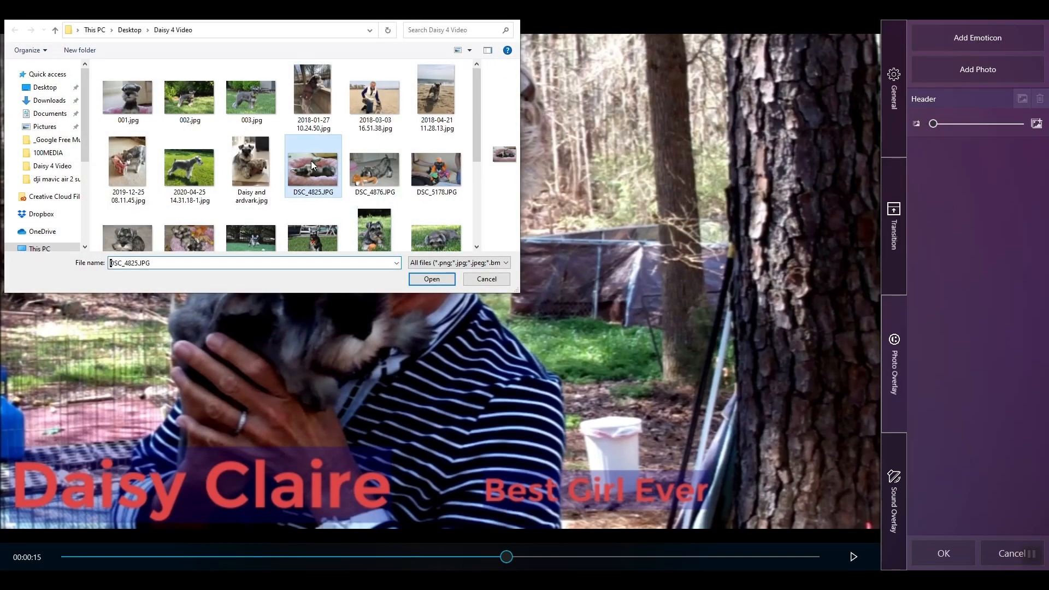
{"action": "left_click", "coordinate": [431, 280]}
{"action": "left_click_drag", "start_coordinate": [437, 279], "coordinate": [50, 89]}
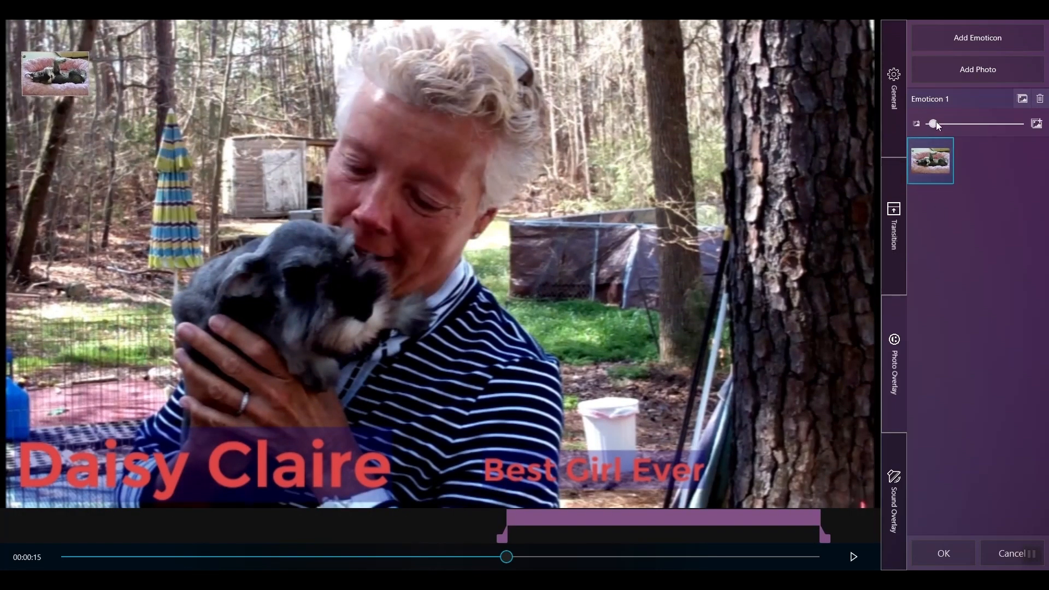
{"action": "left_click_drag", "start_coordinate": [937, 127], "coordinate": [947, 127]}
{"action": "left_click_drag", "start_coordinate": [105, 110], "coordinate": [114, 116]}
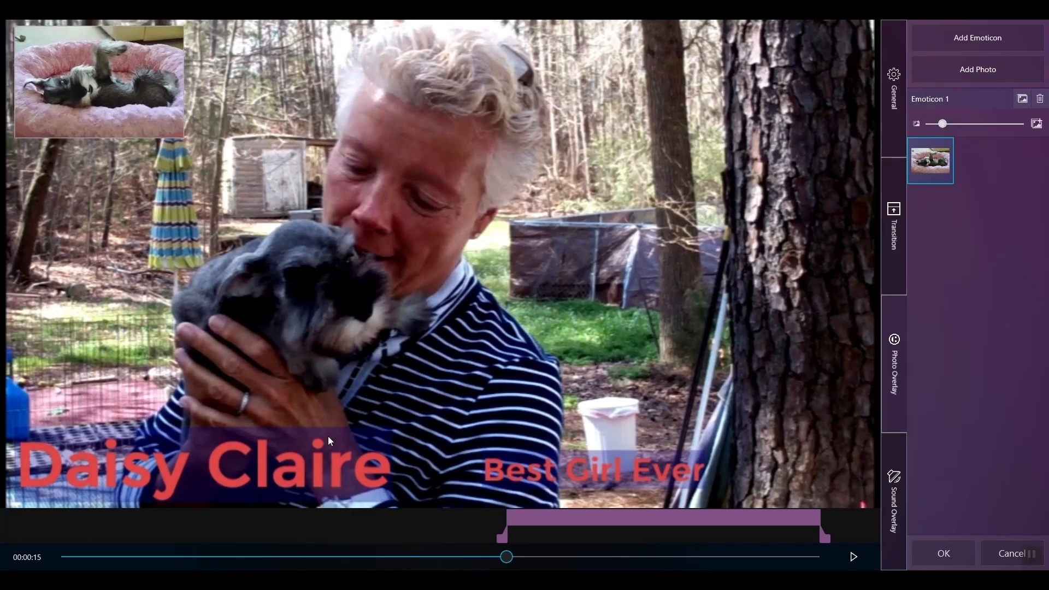
- Shift the first photo overlay to start at about 5 seconds, and add DSC_5178.JPG as a second photo overlay at 8 seconds
{"action": "left_click_drag", "start_coordinate": [668, 517], "coordinate": [385, 522]}
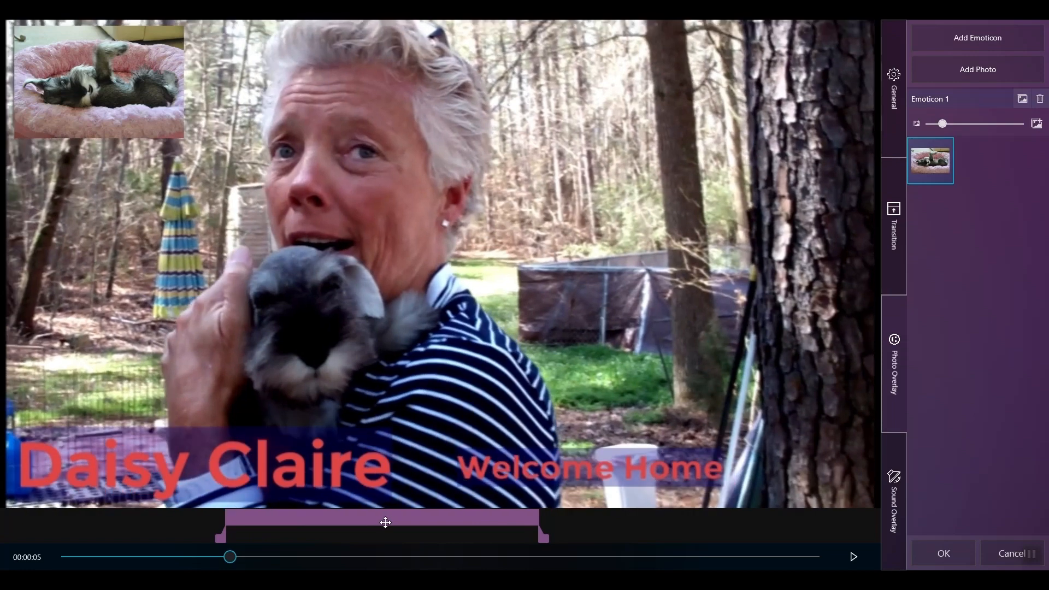
{"action": "left_click_drag", "start_coordinate": [233, 557], "coordinate": [326, 557]}
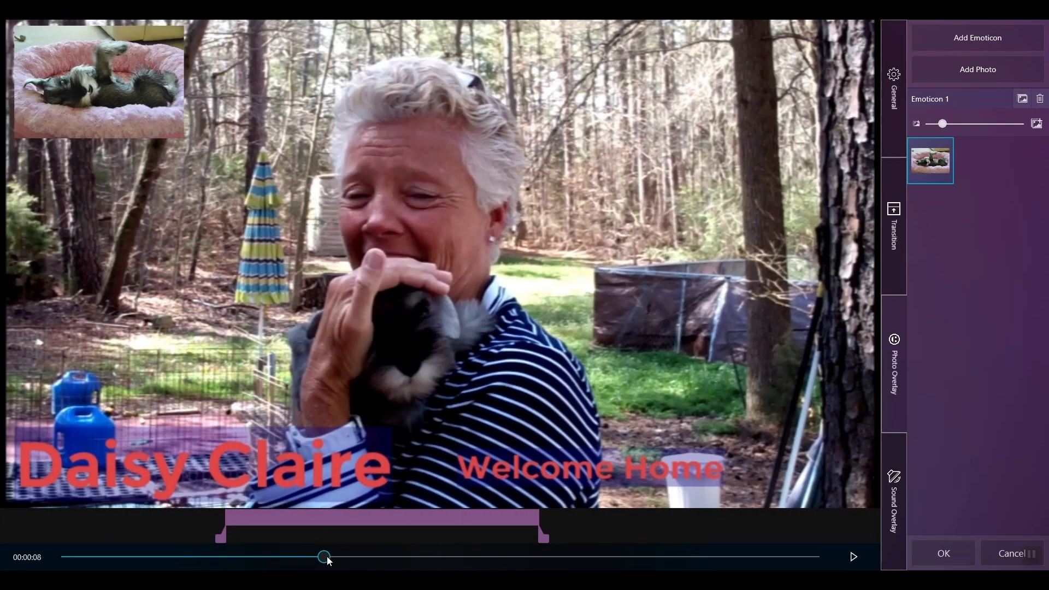
{"action": "left_click", "coordinate": [965, 74]}
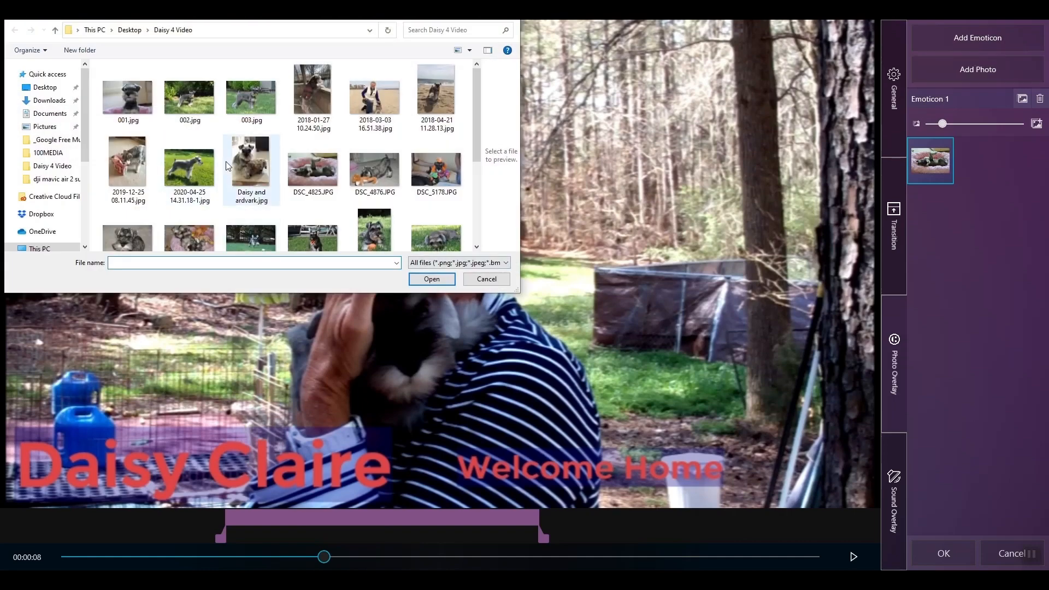
{"action": "left_click", "coordinate": [436, 170]}
{"action": "left_click", "coordinate": [431, 279]}
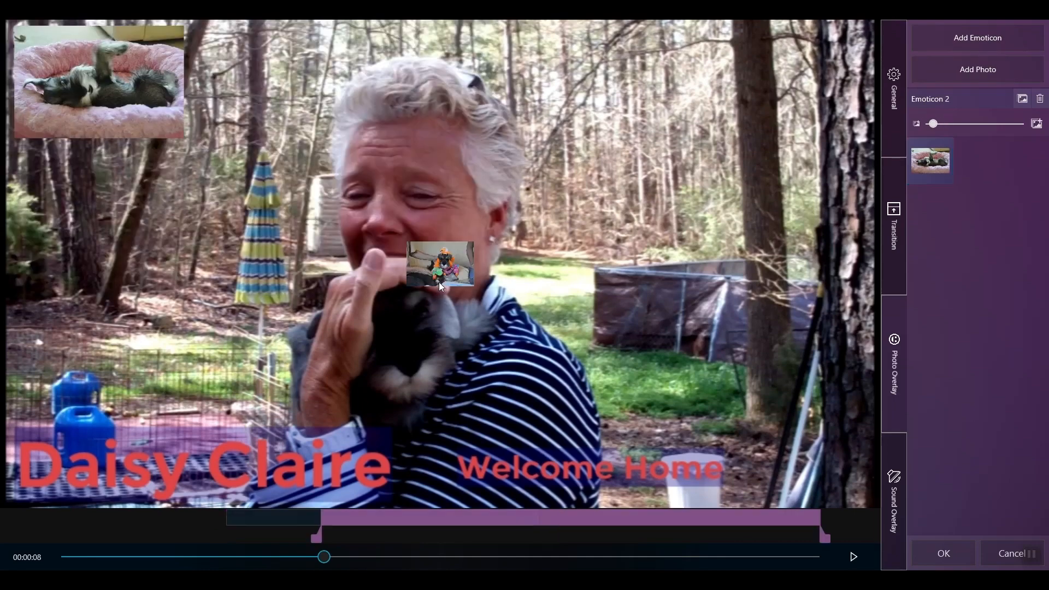
- Enlarge the DSC_5178.JPG overlay to the first photo's size, place it in the frame's lower-left area, and start it at about 9 seconds
{"action": "left_click_drag", "start_coordinate": [933, 124], "coordinate": [941, 123]}
{"action": "left_click_drag", "start_coordinate": [429, 249], "coordinate": [93, 70]}
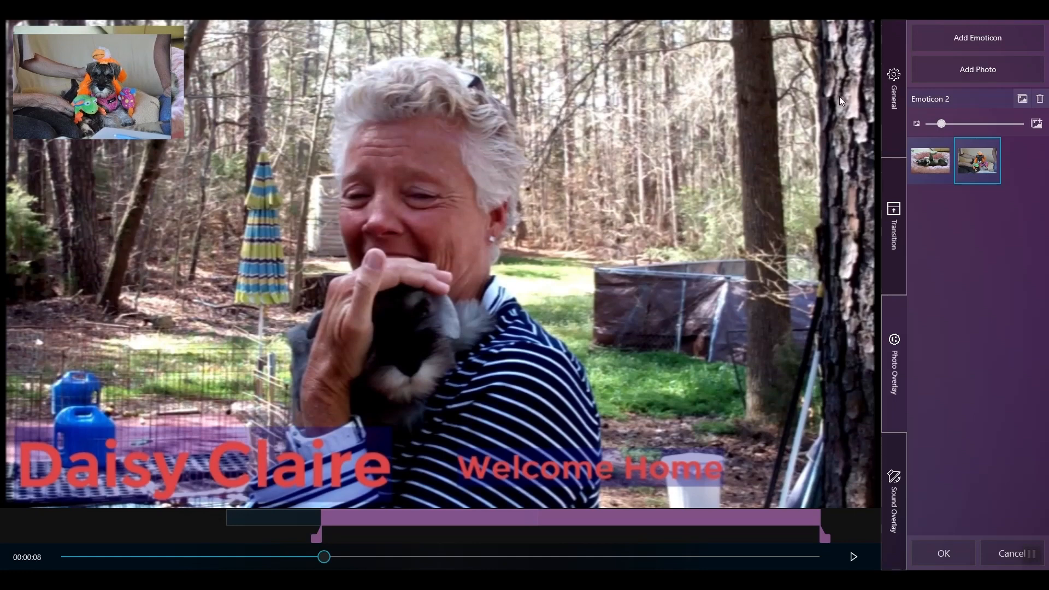
{"action": "left_click_drag", "start_coordinate": [940, 124], "coordinate": [943, 124]}
{"action": "left_click_drag", "start_coordinate": [317, 537], "coordinate": [366, 557]}
{"action": "left_click_drag", "start_coordinate": [135, 131], "coordinate": [143, 443]}
- Extend both photo overlays to the end of the clip, check them at 12 seconds, and apply the overlays
{"action": "left_click", "coordinate": [314, 522]}
{"action": "left_click_drag", "start_coordinate": [365, 556], "coordinate": [855, 532]}
{"action": "left_click", "coordinate": [991, 174]}
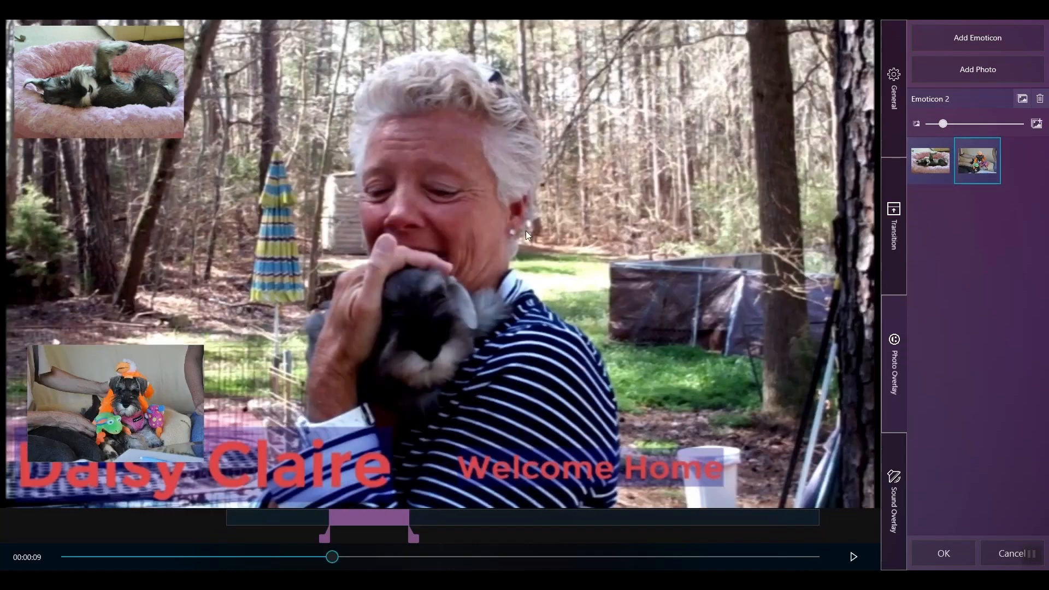
{"action": "left_click_drag", "start_coordinate": [414, 538], "coordinate": [830, 537]}
{"action": "left_click_drag", "start_coordinate": [65, 557], "coordinate": [428, 560]}
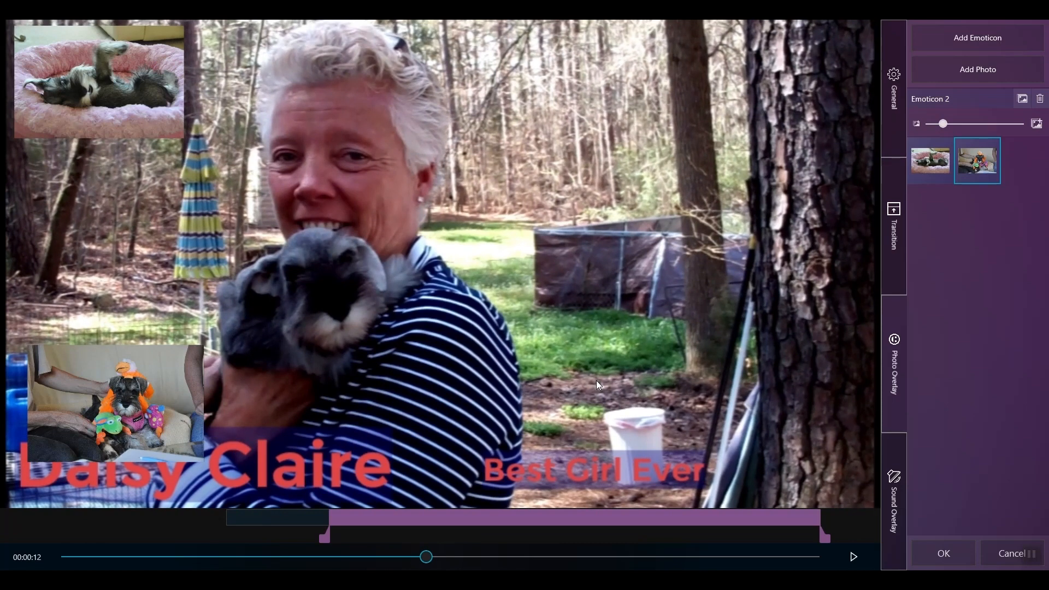
{"action": "left_click", "coordinate": [937, 557]}
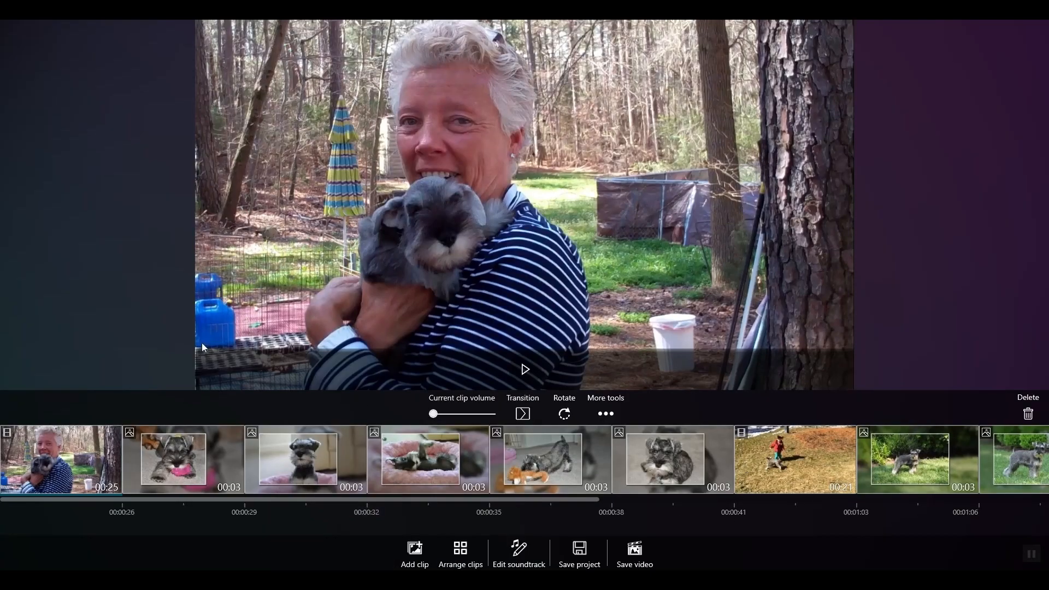
- Start a title clip at the beginning of the project, try several background colors, and choose vivid pink
{"action": "left_click", "coordinate": [411, 552]}
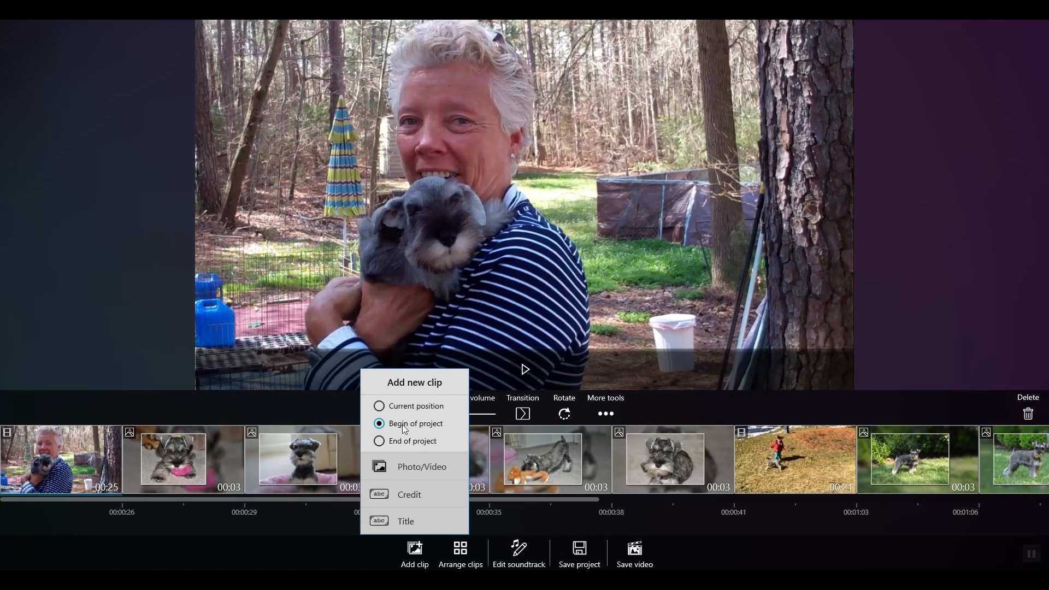
{"action": "left_click", "coordinate": [415, 523]}
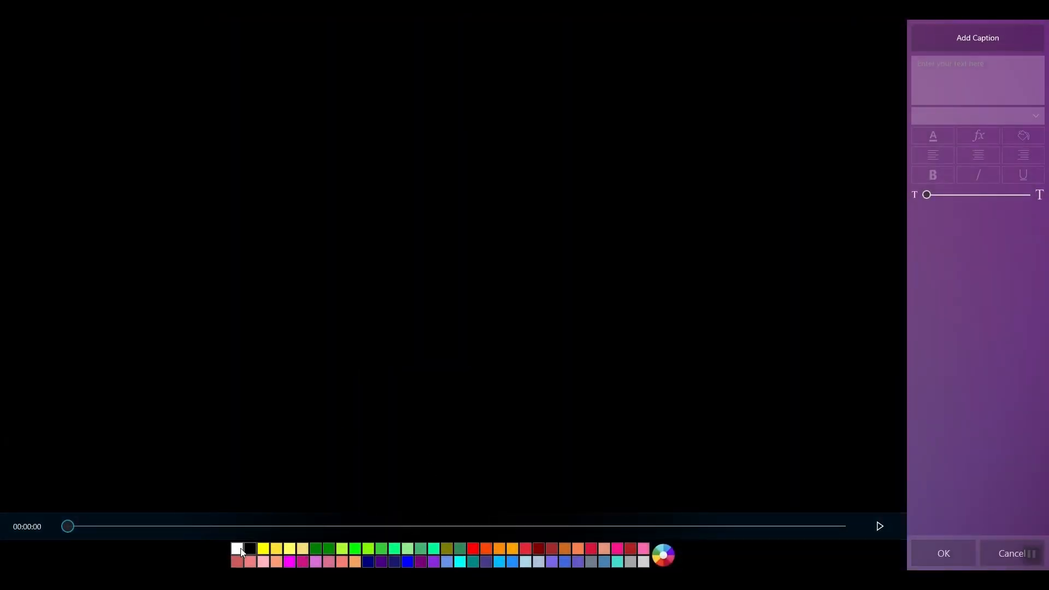
{"action": "left_click", "coordinate": [264, 551]}
{"action": "left_click", "coordinate": [277, 551]}
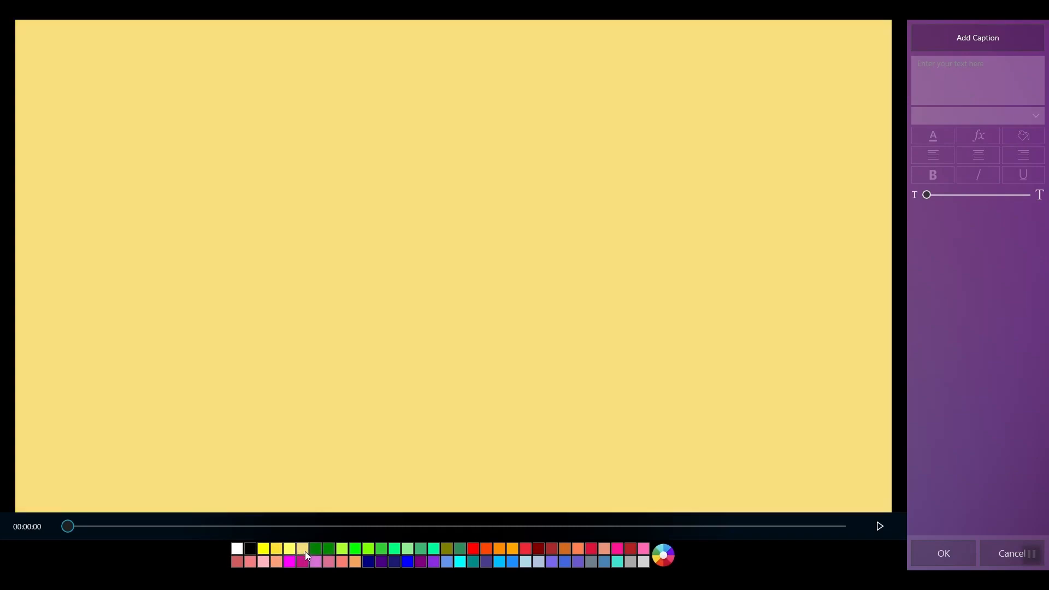
{"action": "left_click", "coordinate": [592, 549]}
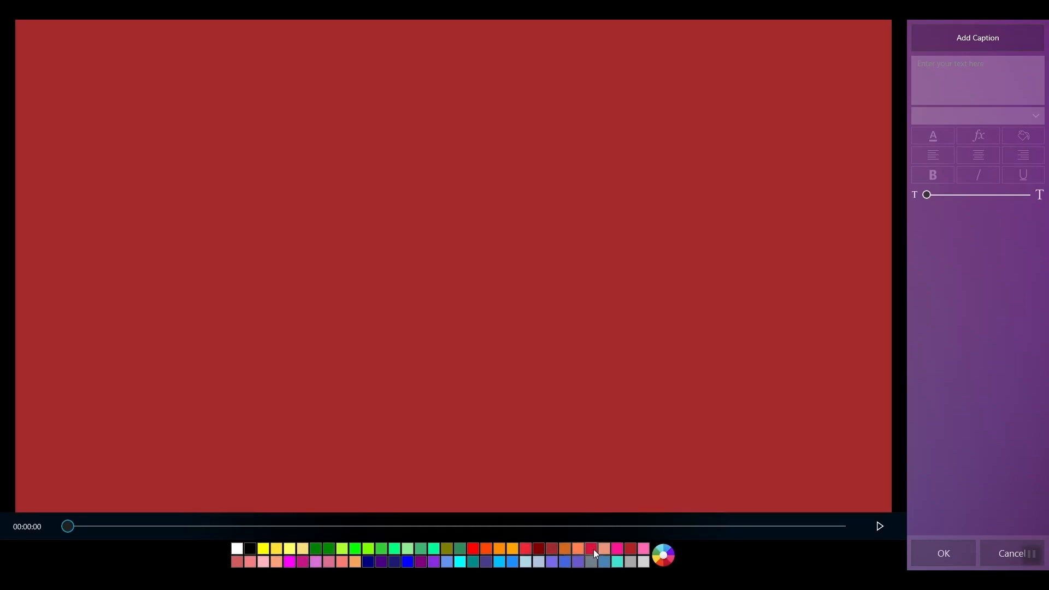
{"action": "left_click", "coordinate": [619, 549]}
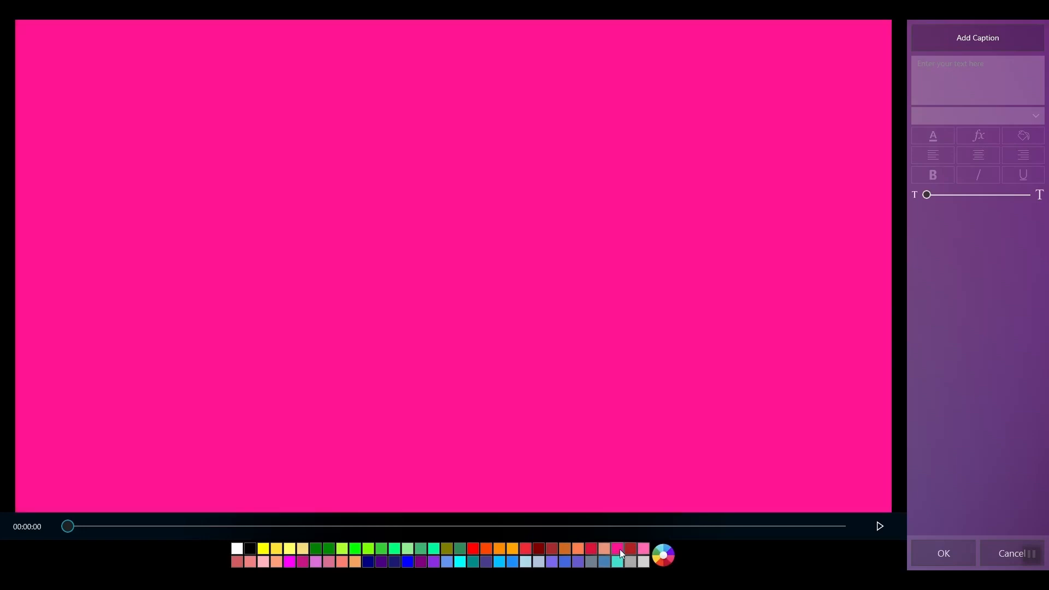
- Lighten the title's background to a softer custom pink
{"action": "left_click", "coordinate": [667, 557]}
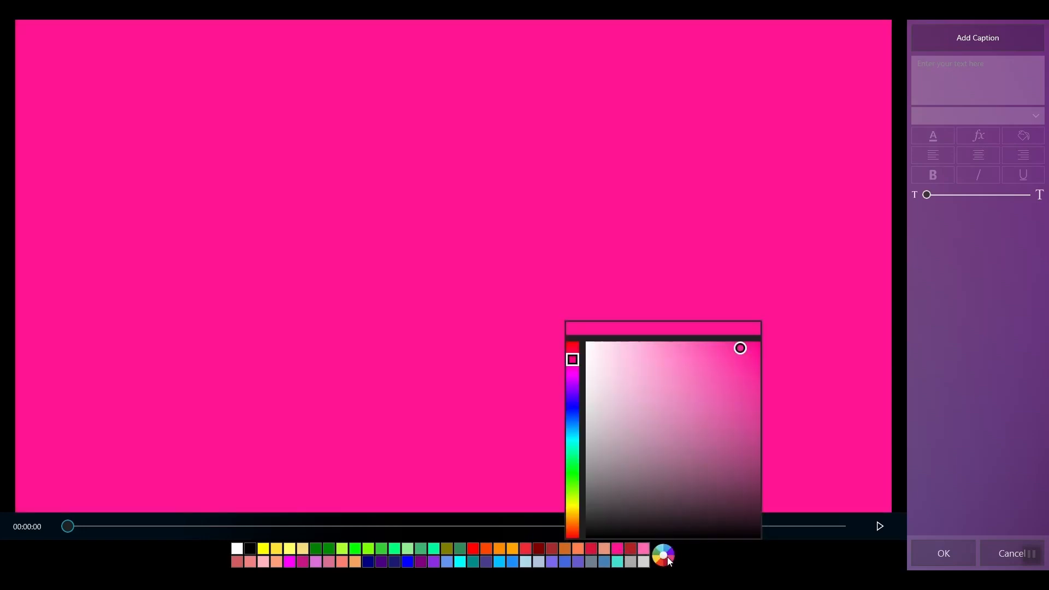
{"action": "left_click_drag", "start_coordinate": [740, 349], "coordinate": [665, 360]}
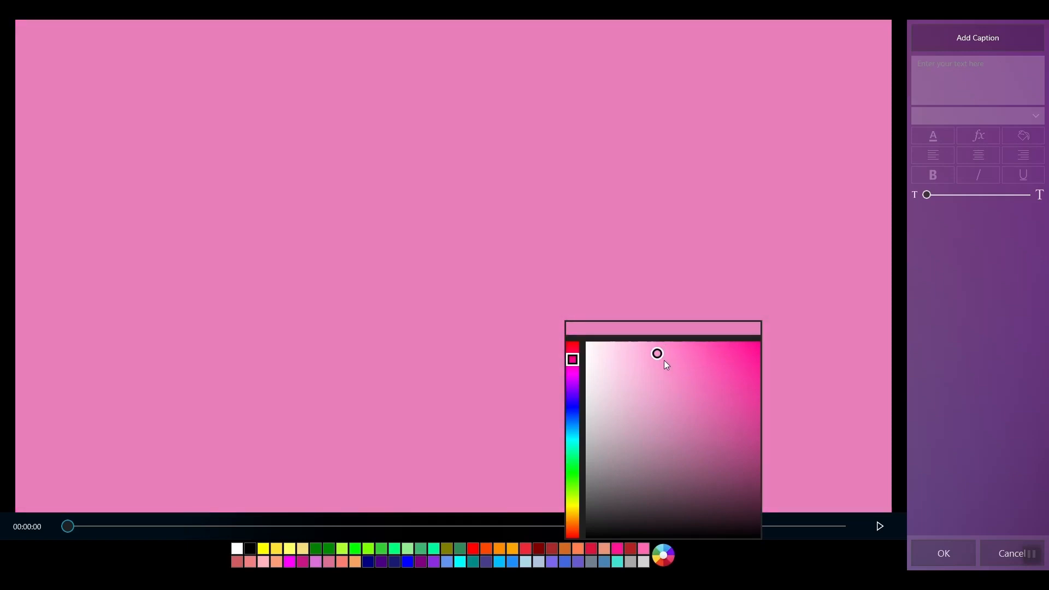
{"action": "left_click", "coordinate": [668, 231]}
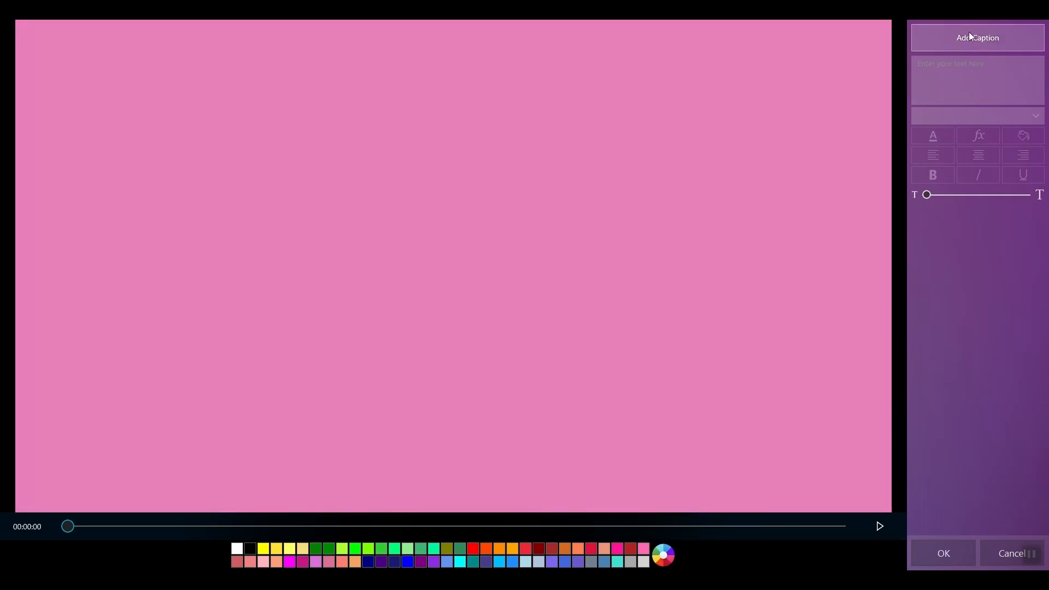
{"action": "left_click", "coordinate": [972, 37]}
{"action": "type", "text": "Daisy Claire"}
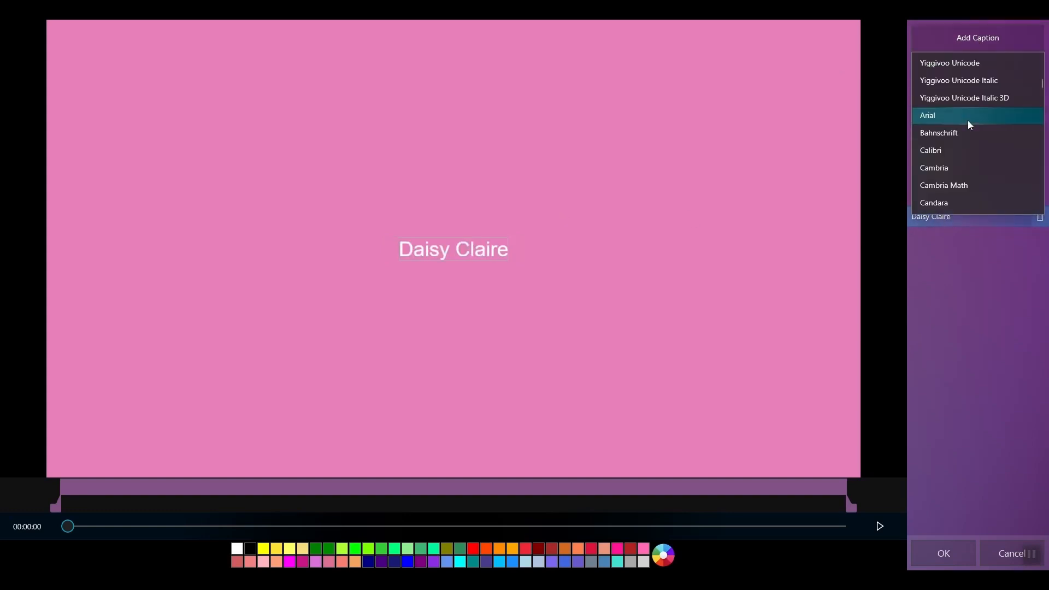
{"action": "left_click", "coordinate": [957, 169]}
{"action": "left_click_drag", "start_coordinate": [937, 195], "coordinate": [999, 205]}
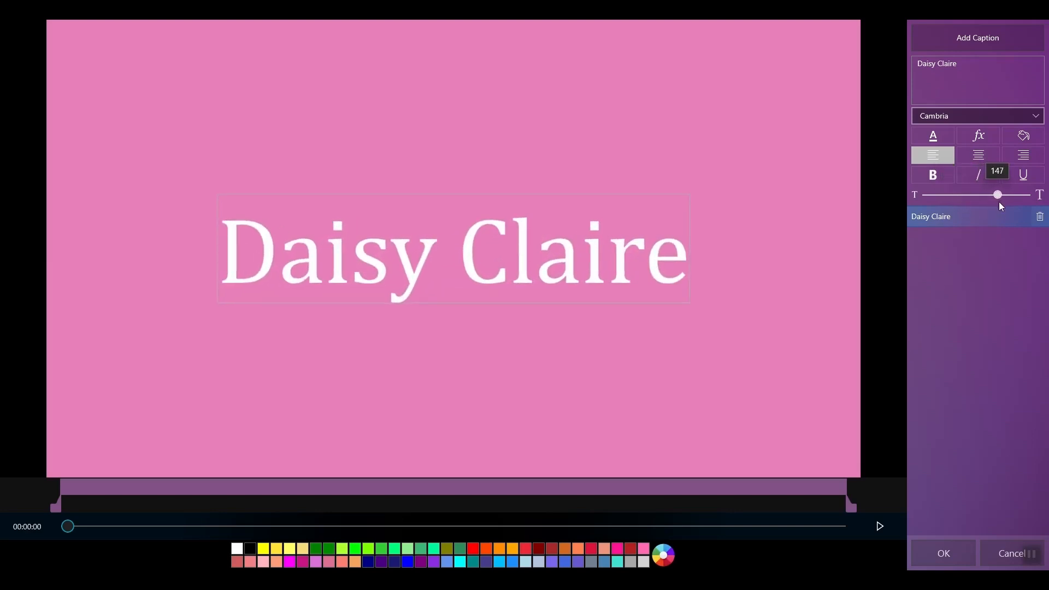
- Color the "Daisy Claire" caption text vivid pink and give it a dark blue-violet background
{"action": "left_click", "coordinate": [939, 142]}
{"action": "left_click", "coordinate": [984, 236]}
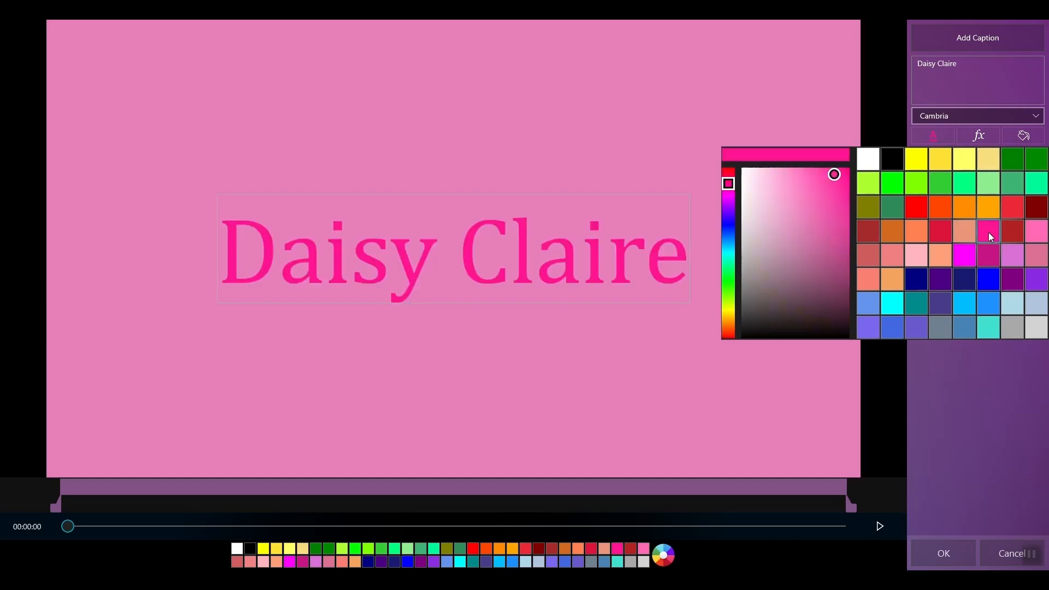
{"action": "left_click", "coordinate": [1024, 137]}
{"action": "left_click", "coordinate": [767, 398]}
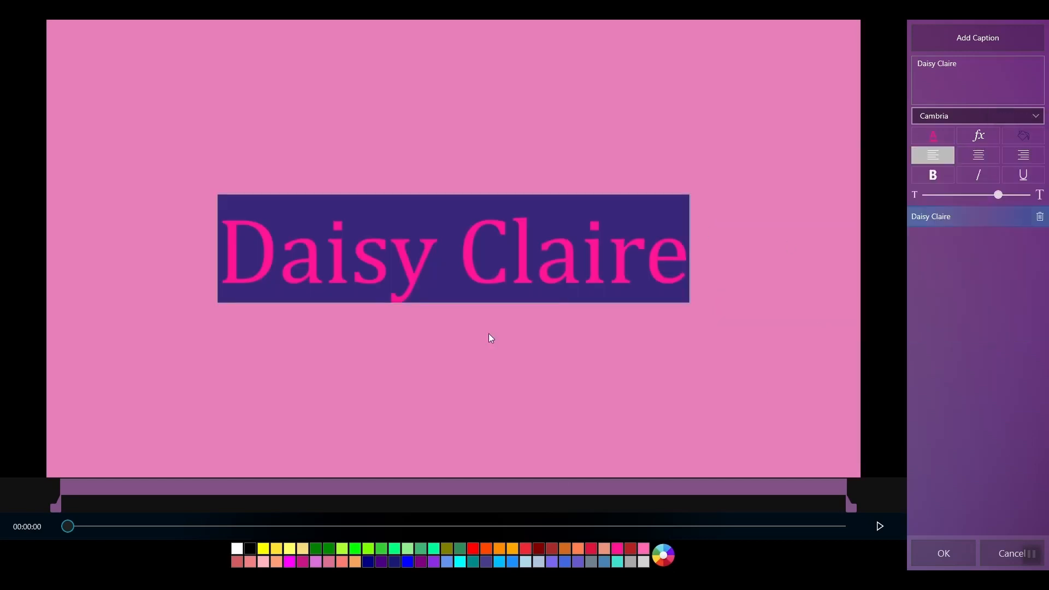
- Make the title caption bold and slightly larger, and insert the title clip at the start of the timeline
{"action": "left_click", "coordinate": [937, 180]}
{"action": "left_click_drag", "start_coordinate": [1002, 203], "coordinate": [1007, 200]}
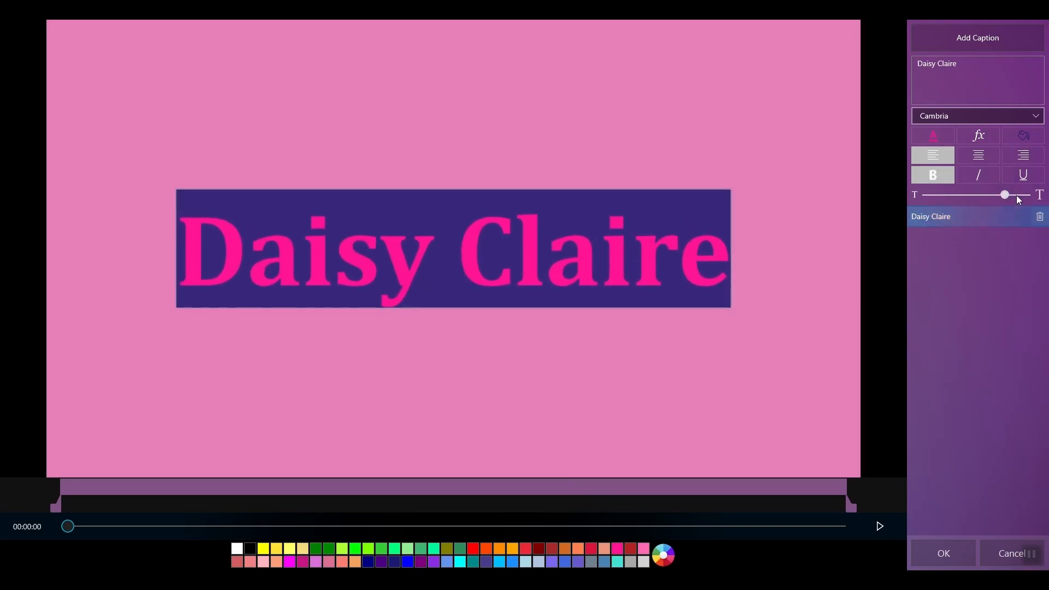
{"action": "left_click", "coordinate": [941, 557]}
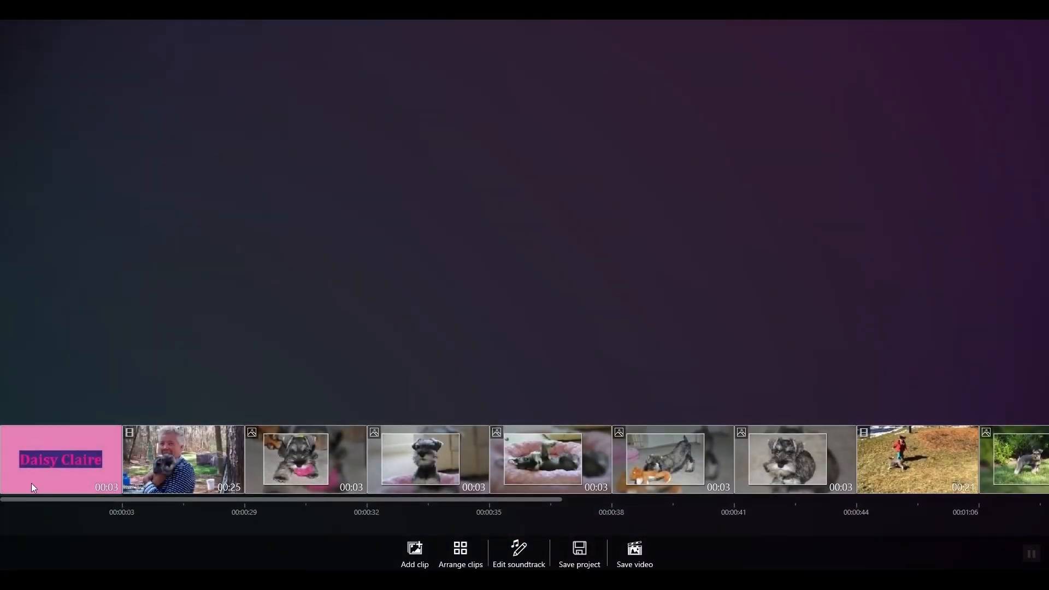
{"action": "left_click", "coordinate": [31, 484]}
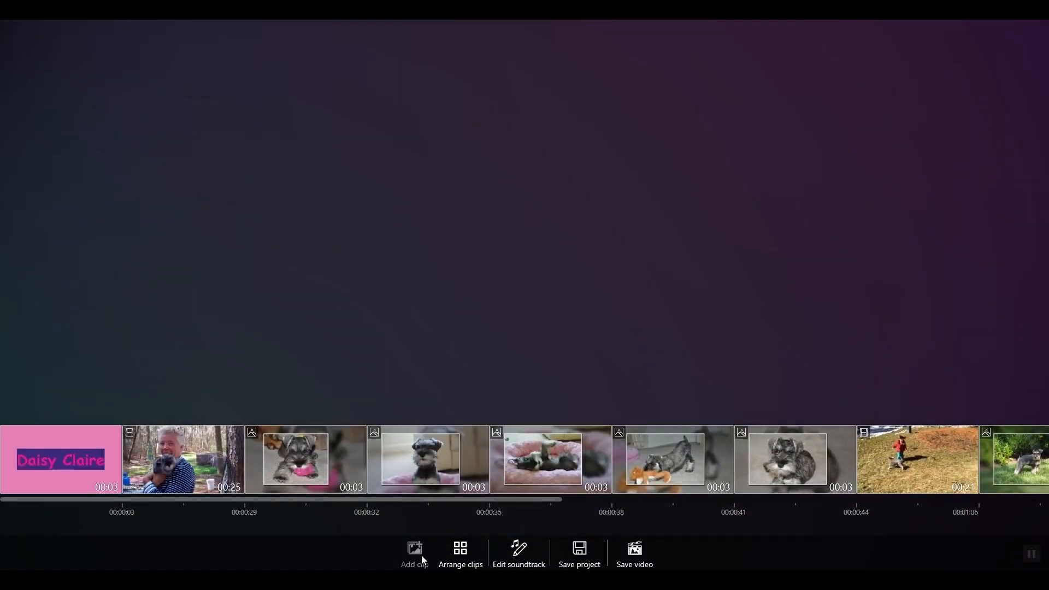
- Start a credit clip at the end of the project
{"action": "left_click", "coordinate": [420, 556]}
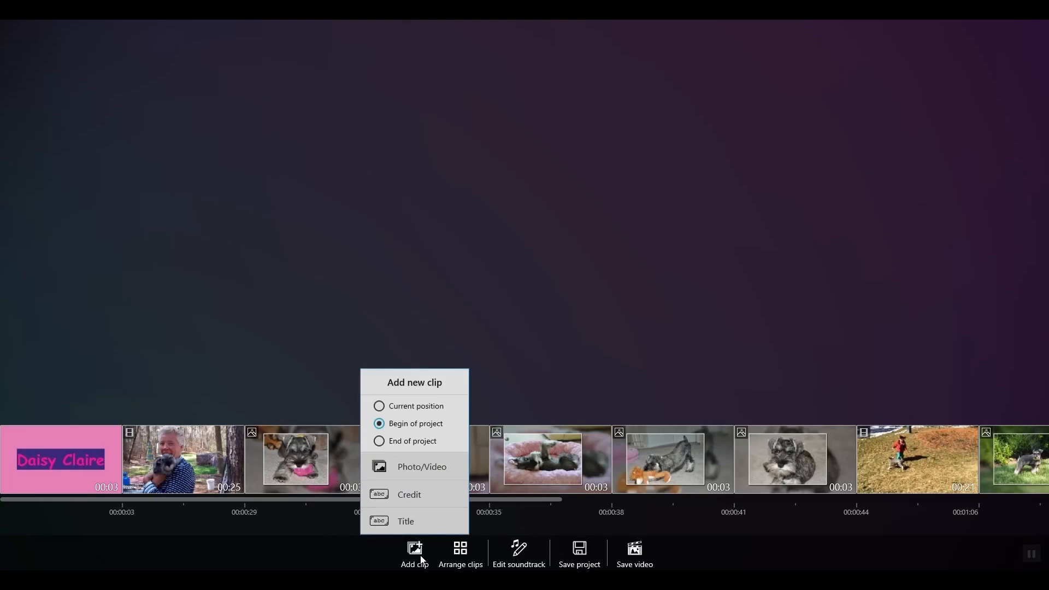
{"action": "left_click", "coordinate": [381, 444]}
{"action": "left_click", "coordinate": [397, 499]}
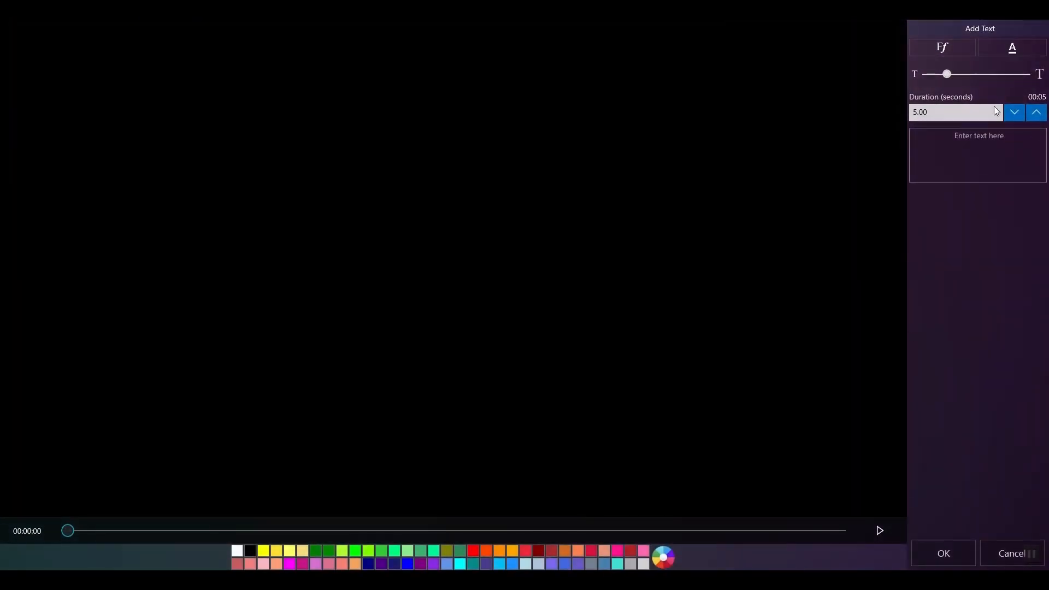
- Enter the credit text on four lines: "Thank you for watching", "Please Subscribe", "and", "Feed Daisy!"
{"action": "left_click", "coordinate": [975, 138]}
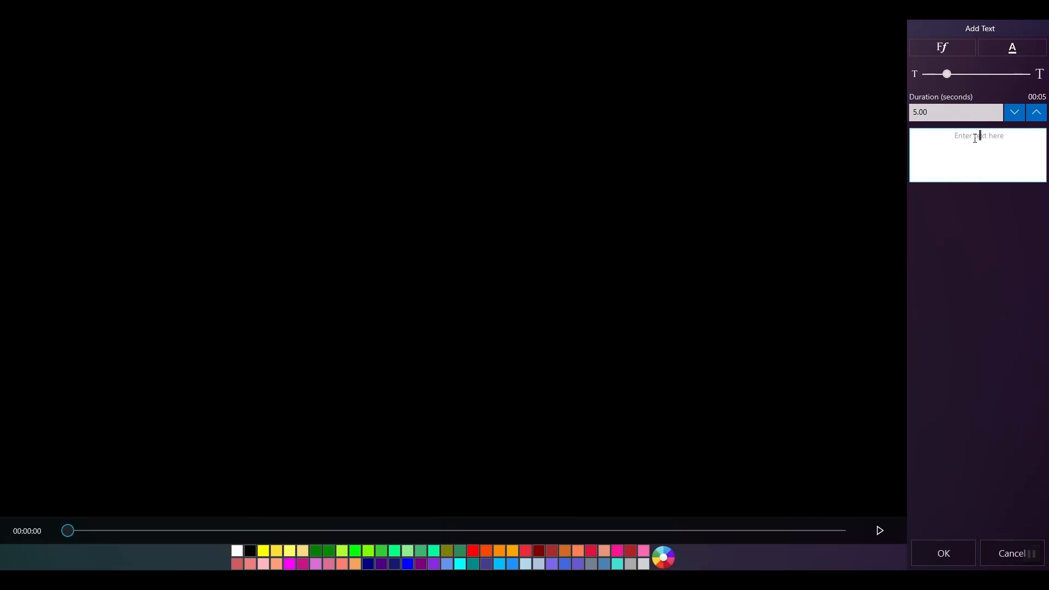
{"action": "type", "text": "Thank you for watching"}
{"action": "key", "text": "Return"}
{"action": "type", "text": "Please Subscribe"}
{"action": "key", "text": "Return"}
{"action": "type", "text": "and"}
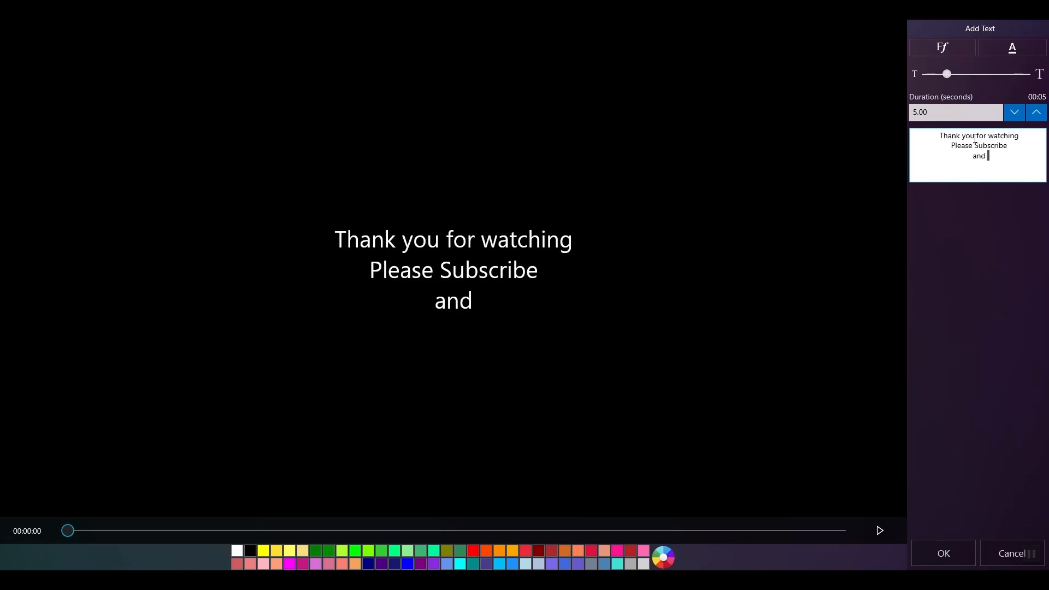
{"action": "key", "text": "Return"}
{"action": "type", "text": "Feed Daisy!"}
- Preview the scrolling credit and set its duration to 10 seconds
{"action": "left_click", "coordinate": [972, 111]}
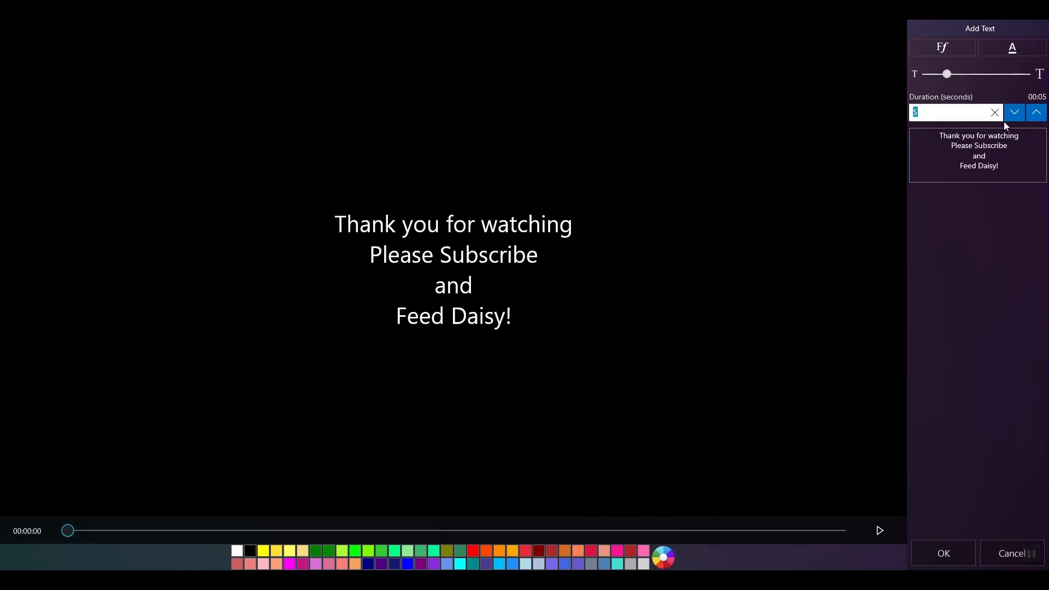
{"action": "left_click", "coordinate": [880, 527]}
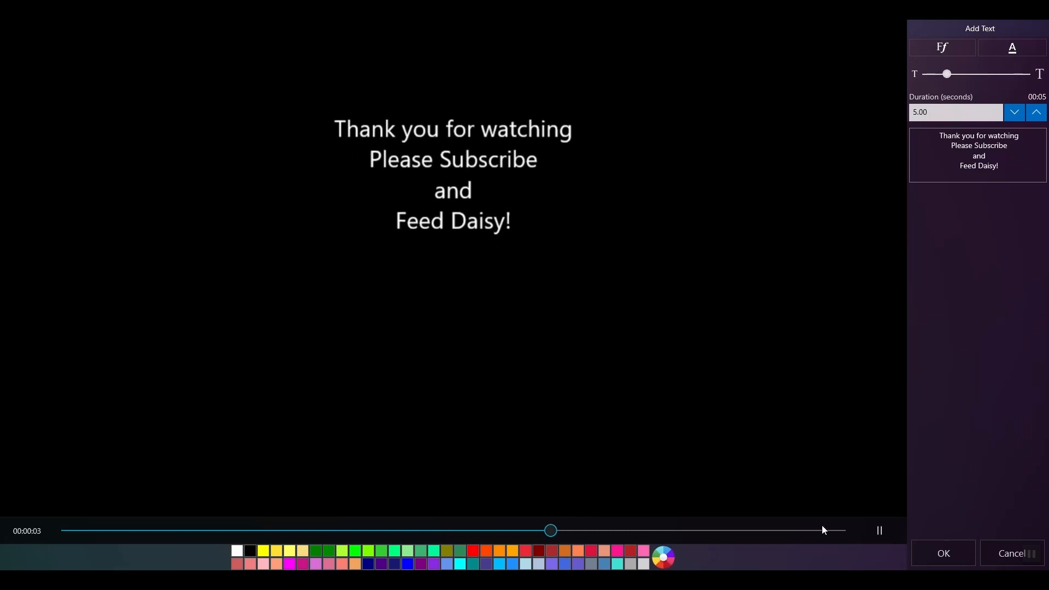
{"action": "left_click", "coordinate": [879, 531]}
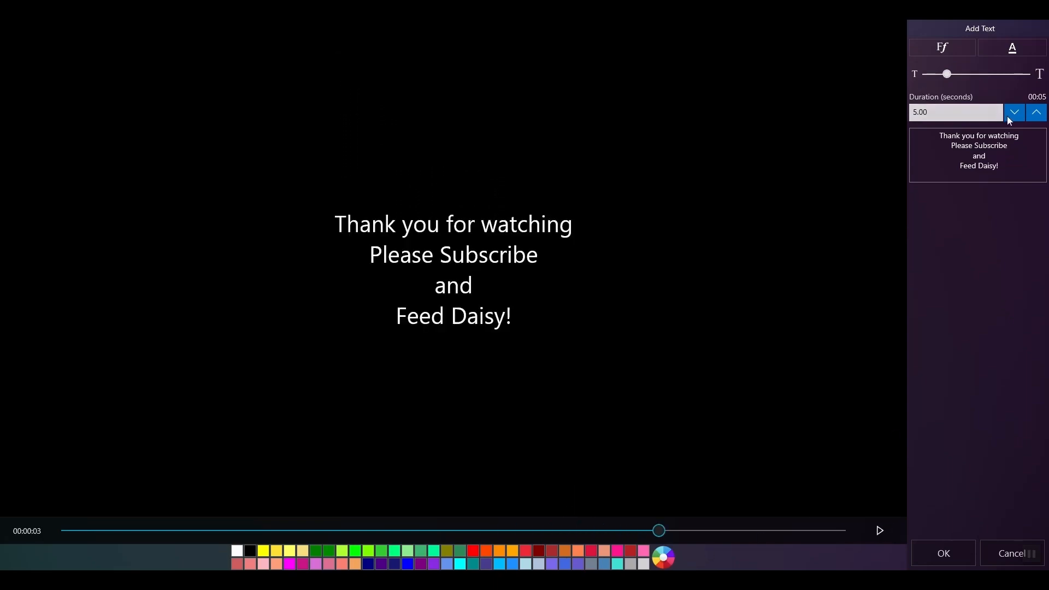
{"action": "mouse_move", "coordinate": [930, 112]}
{"action": "left_mouse_down"}
{"action": "mouse_move", "coordinate": [903, 116]}
{"action": "mouse_move", "coordinate": [912, 112]}
{"action": "left_mouse_up"}
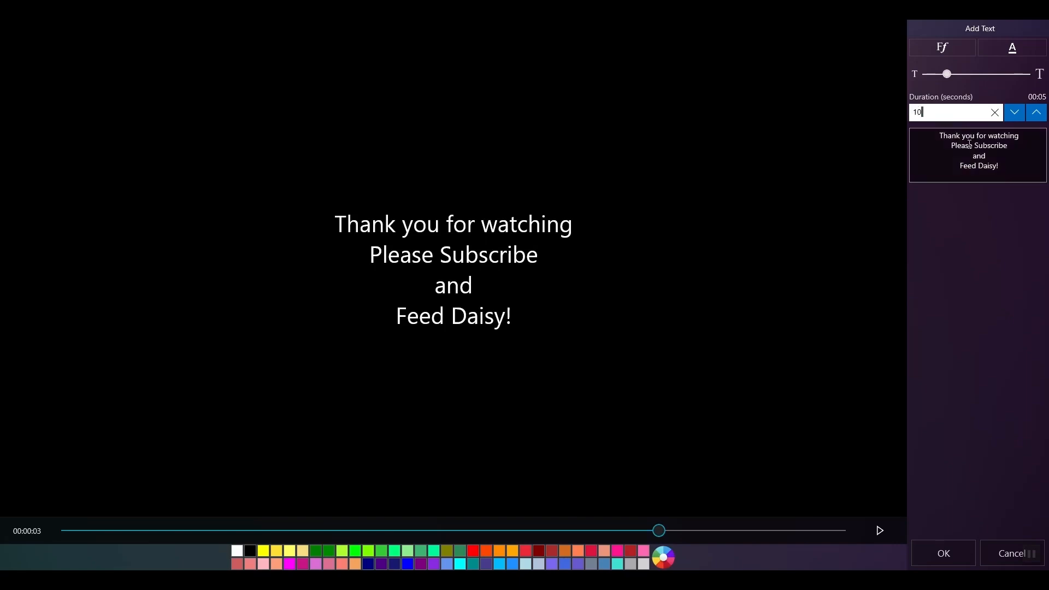